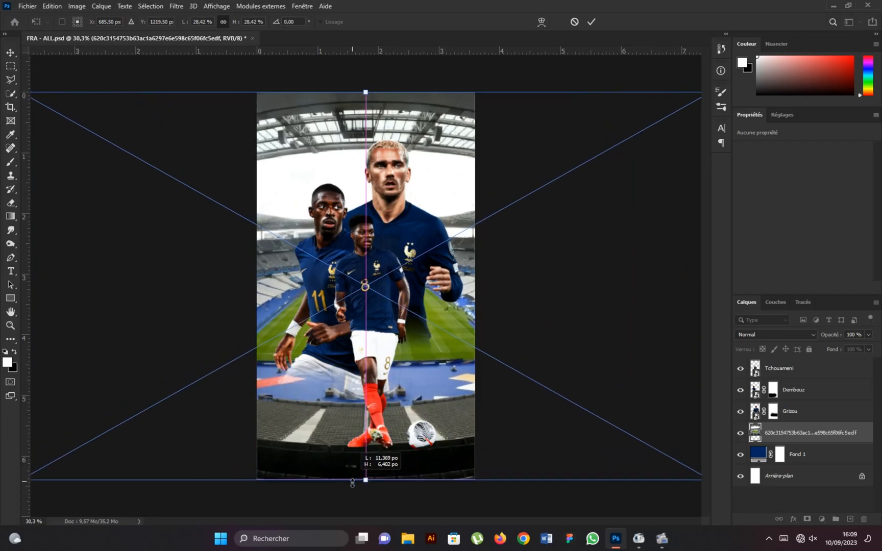
Shift the stadium image right and slightly up so its left stands fill the poster behind the players, leaving a blue strip below.
drag(219, 287, 366, 288)
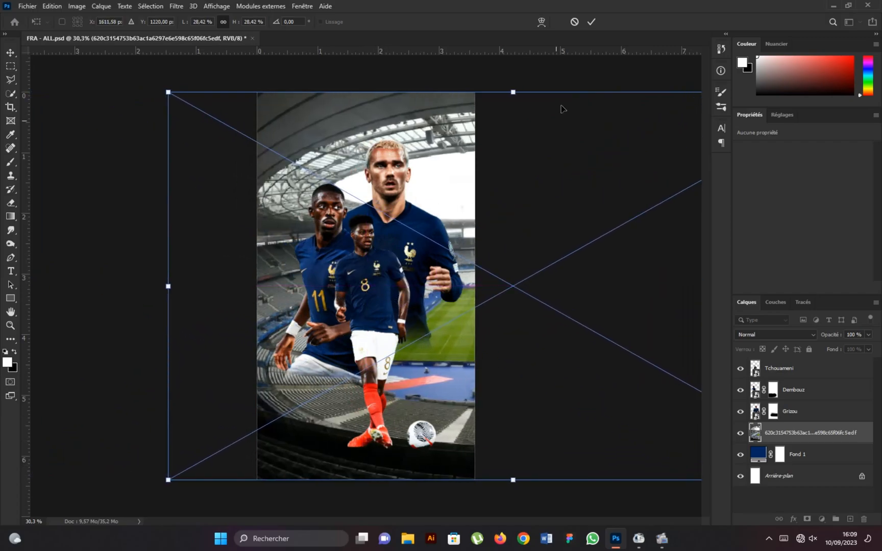
click(590, 22)
drag(387, 218, 389, 199)
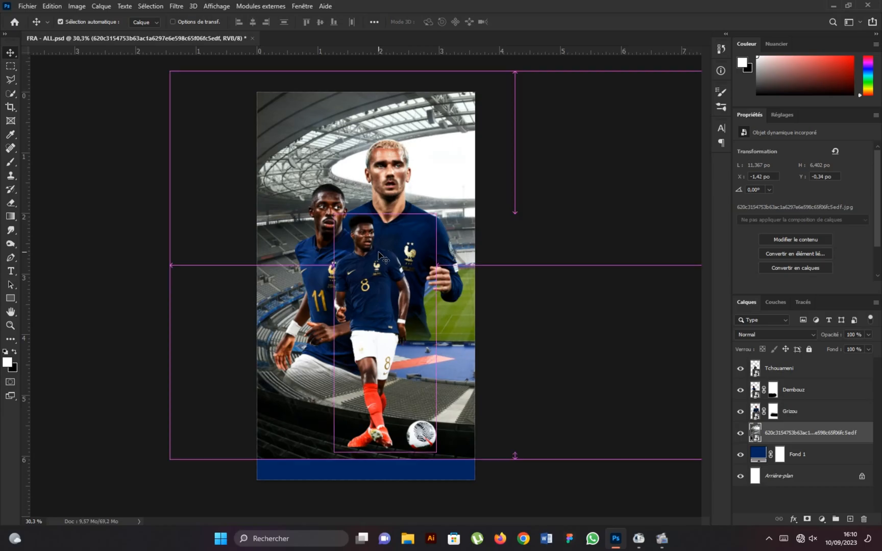
key(ctrl+t)
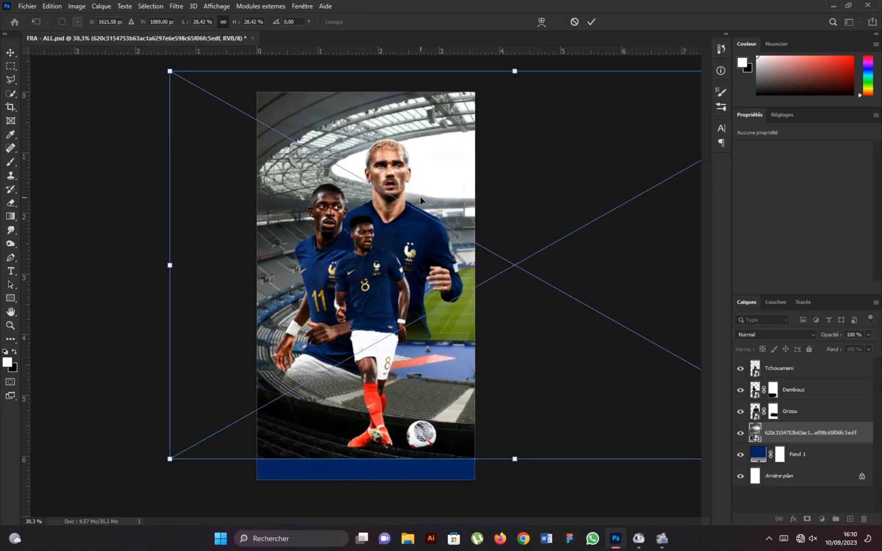
click(590, 22)
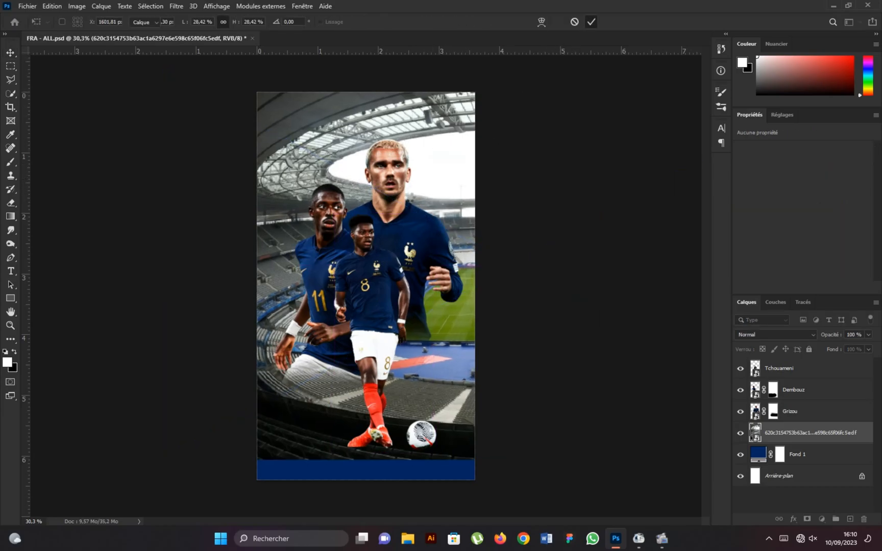
Add a layer mask to the stadium image and fade its lower part into the blue background with a linear gradient.
click(807, 519)
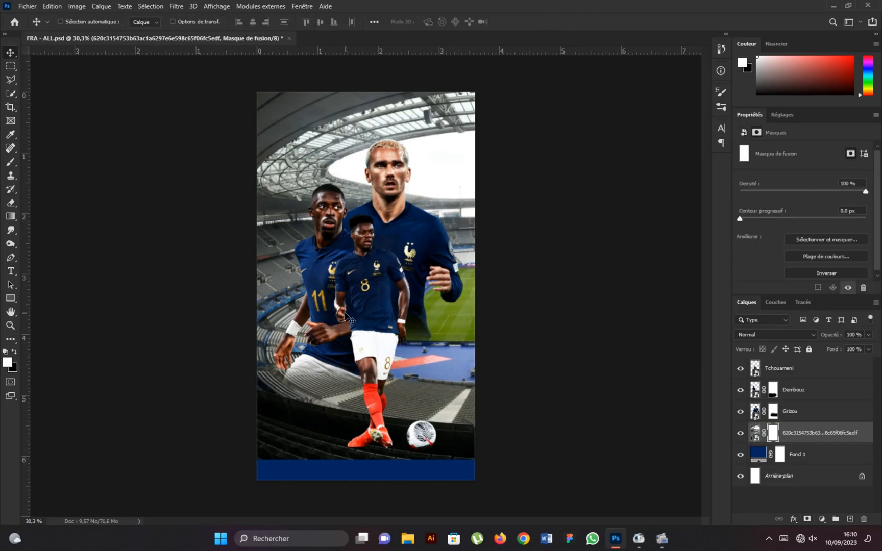
click(13, 217)
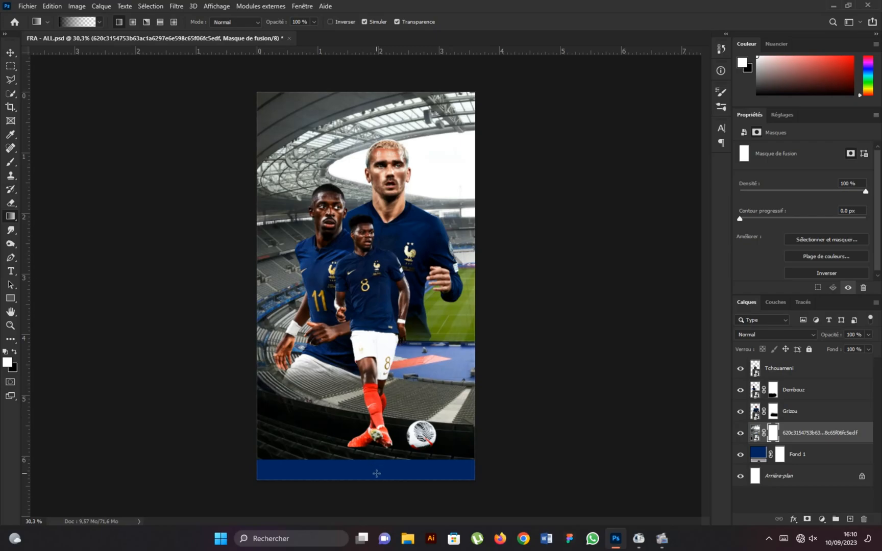
drag(377, 473, 368, 398)
drag(370, 453, 371, 299)
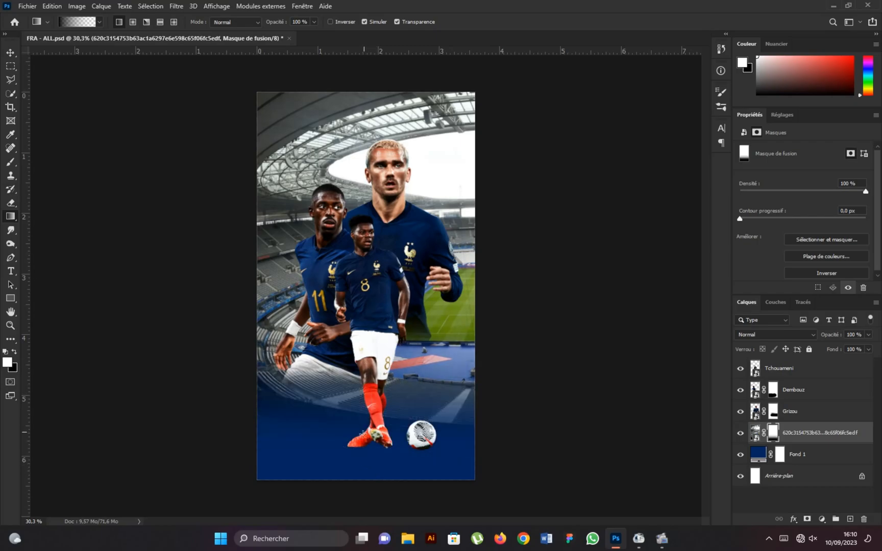
click(10, 52)
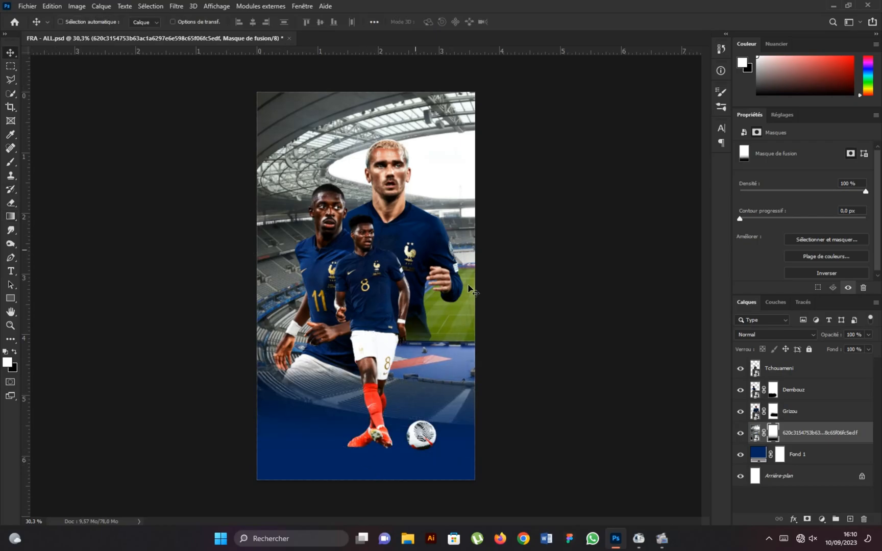
Desaturate the stadium image with a Teinte/Saturation adjustment, setting Saturation to -100.
click(866, 438)
key(ctrl+u)
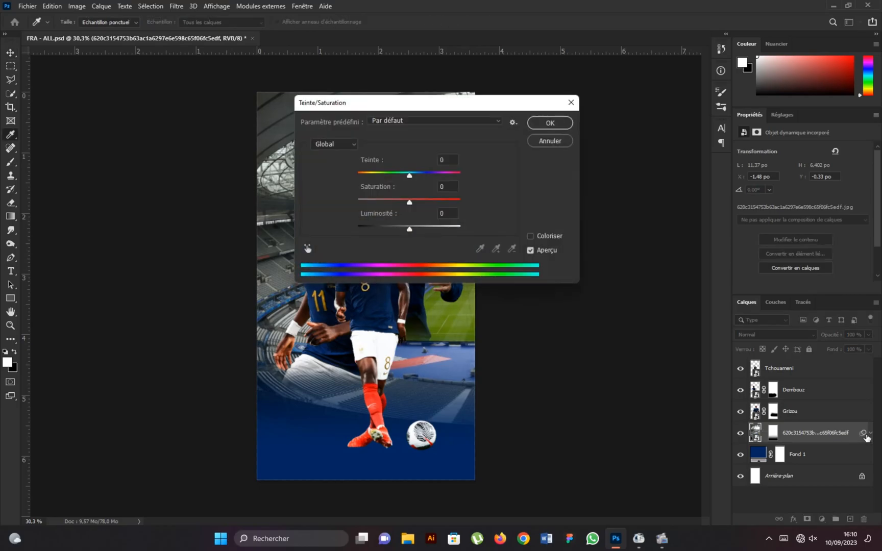
drag(409, 203, 345, 207)
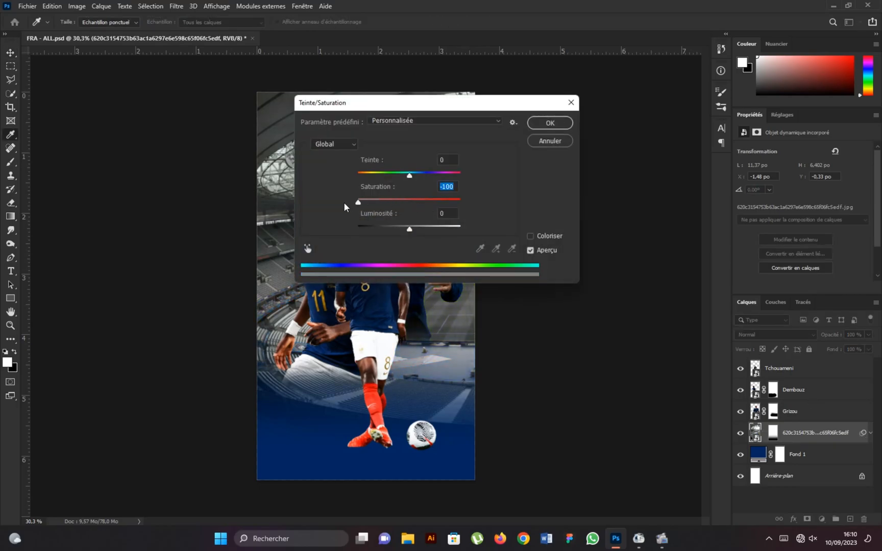
click(544, 128)
Set the stadium layer's blending mode to Luminosité and collapse its smart filter list.
click(775, 334)
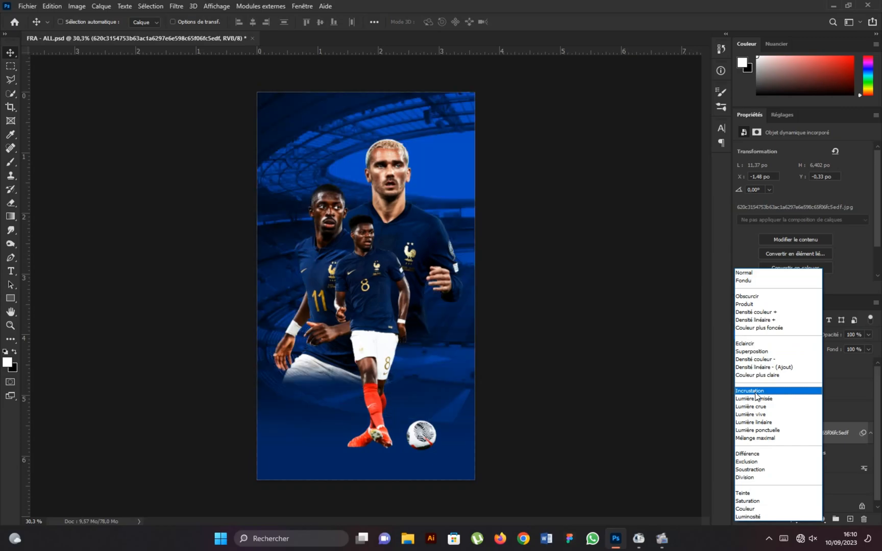
click(748, 517)
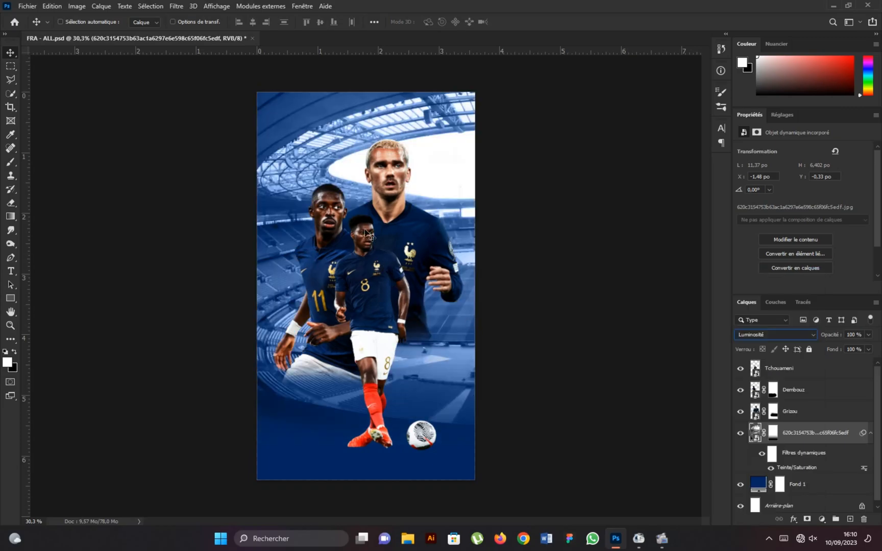
click(870, 434)
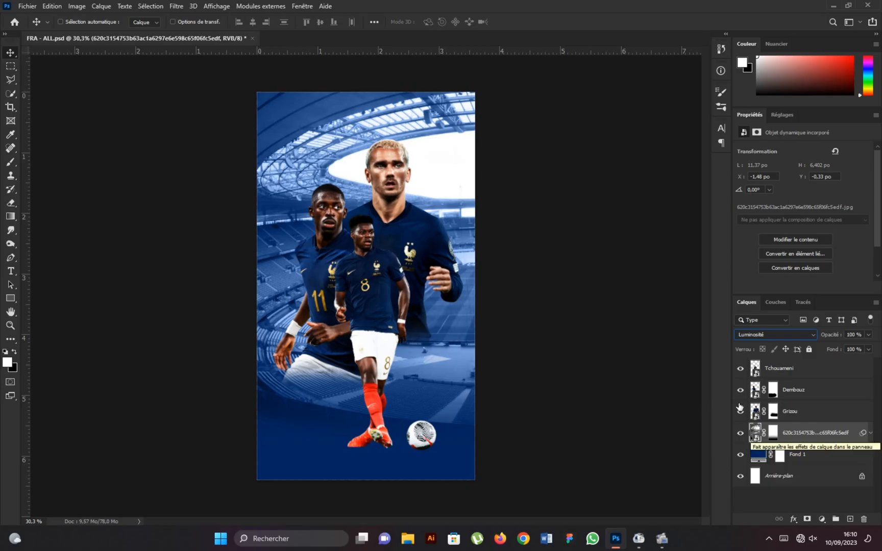
Draw a tall rectangle, about 1.49 by 5.21 inches, over the left half of the poster behind the players.
click(10, 299)
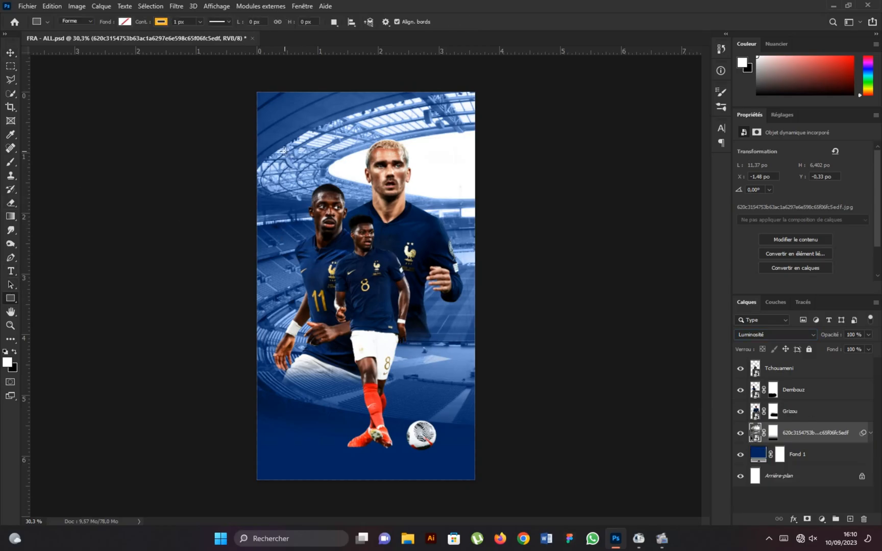
drag(276, 148, 360, 428)
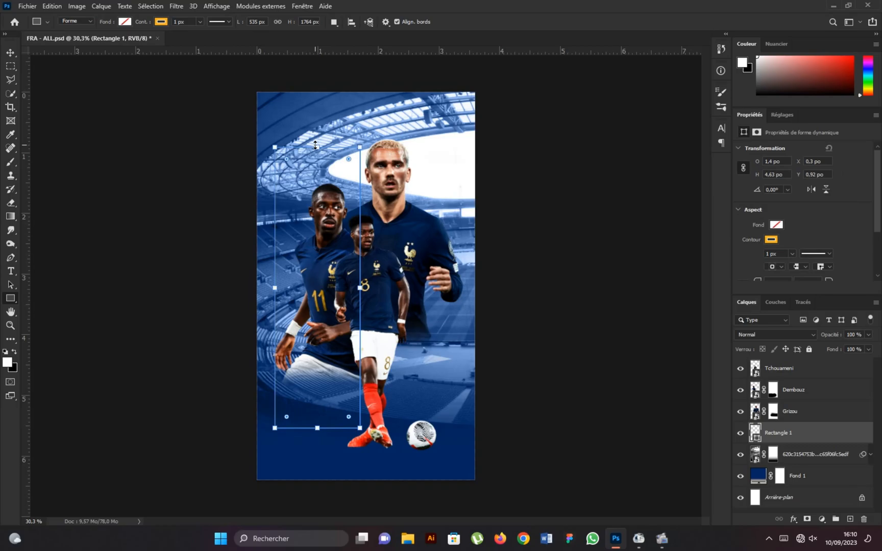
drag(316, 146, 315, 112)
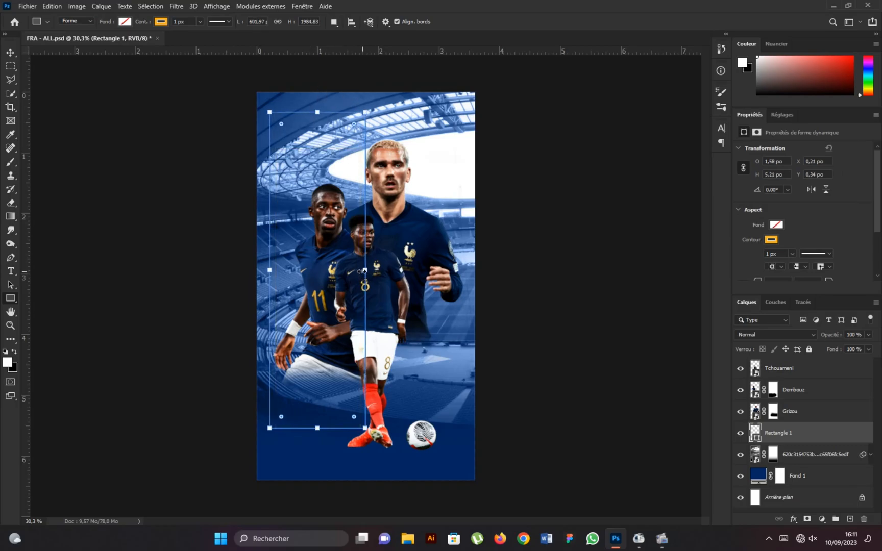
drag(364, 271, 357, 270)
drag(269, 270, 267, 270)
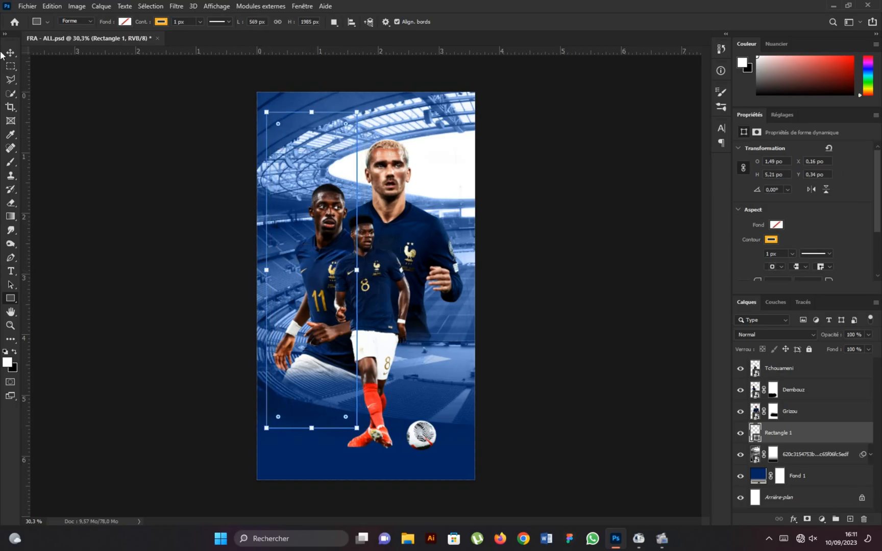
click(10, 53)
Remove the rectangle's outline and fill it with red from the recently used colours.
click(770, 240)
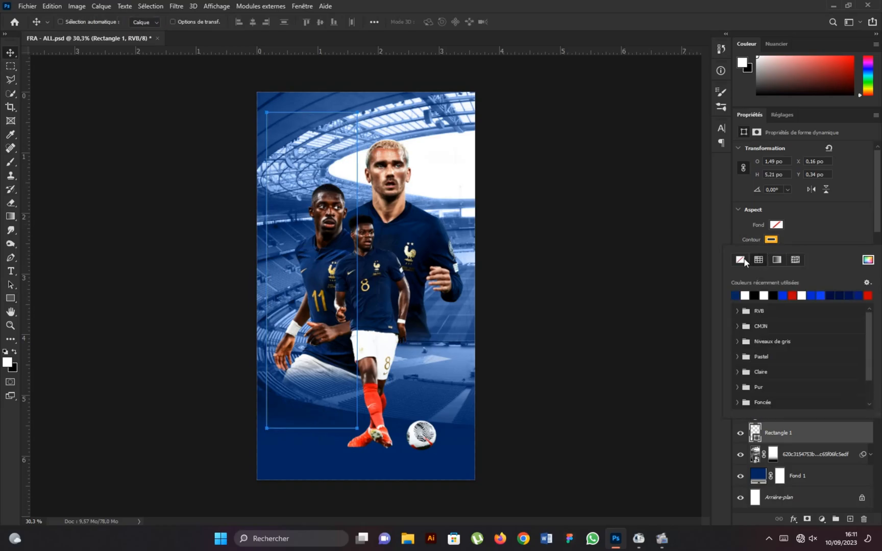
click(777, 226)
click(793, 281)
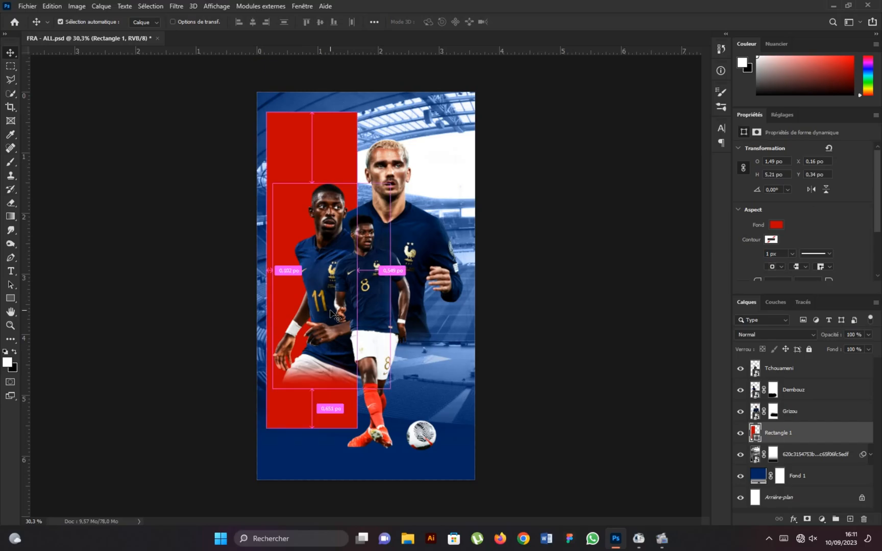
Stretch the red rectangle at both its upper and lower edges to a height of about 5.53 inches.
key(ctrl+t)
drag(309, 112, 310, 103)
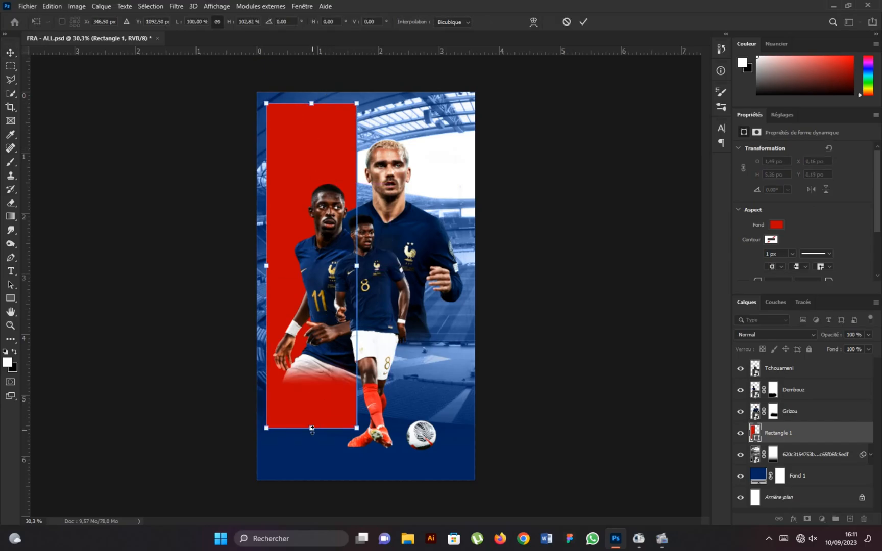
drag(312, 429, 312, 438)
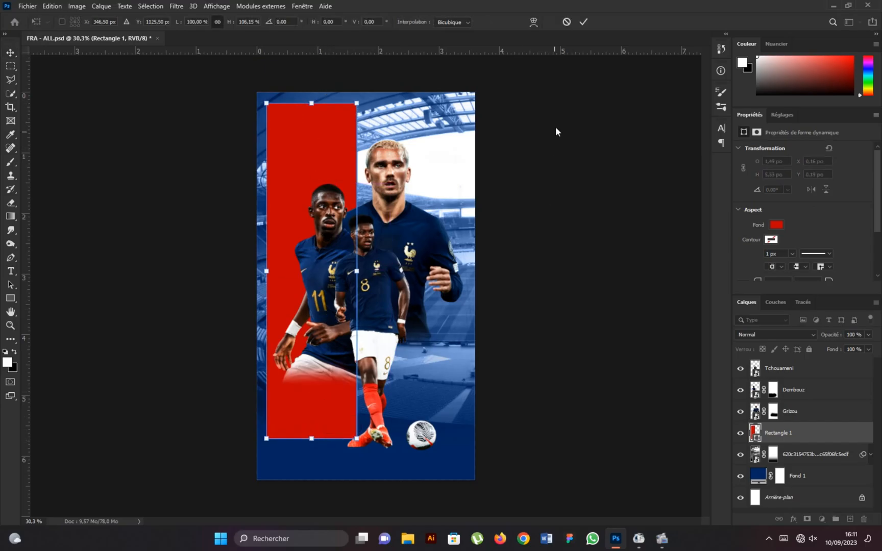
click(585, 22)
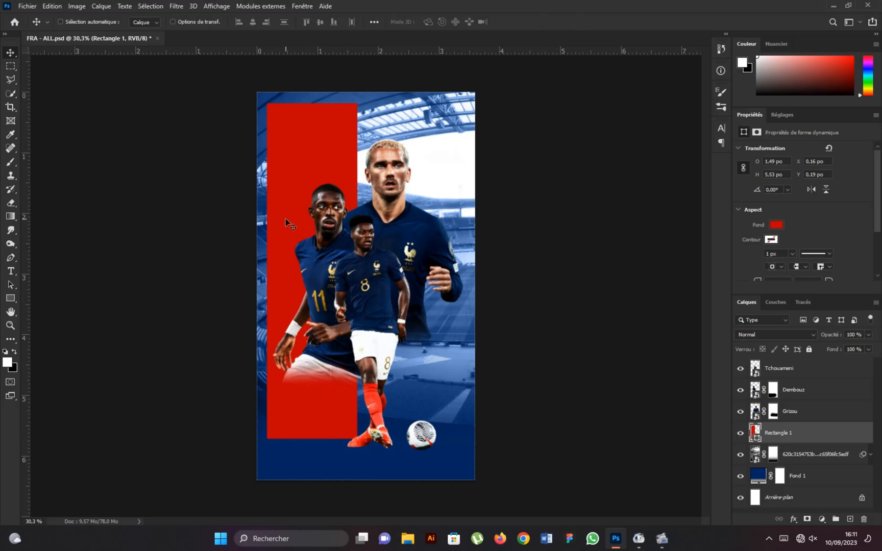
Add a layer mask to the red rectangle and fade its lower and upper ends with linear gradients.
click(806, 520)
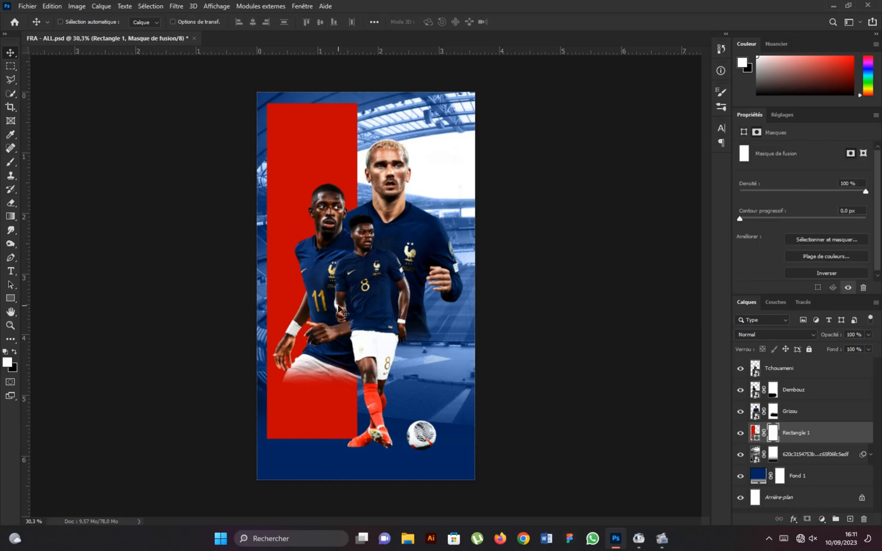
click(11, 216)
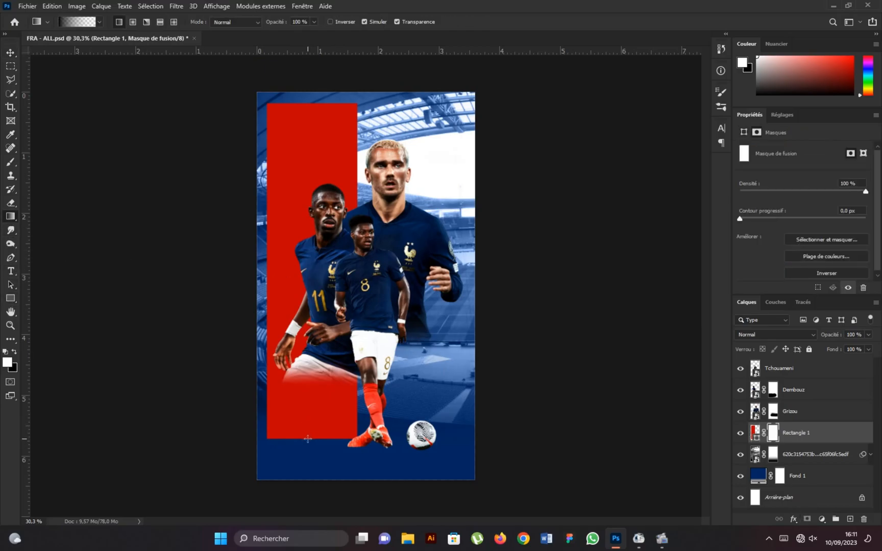
drag(313, 380, 312, 320)
drag(320, 104, 316, 177)
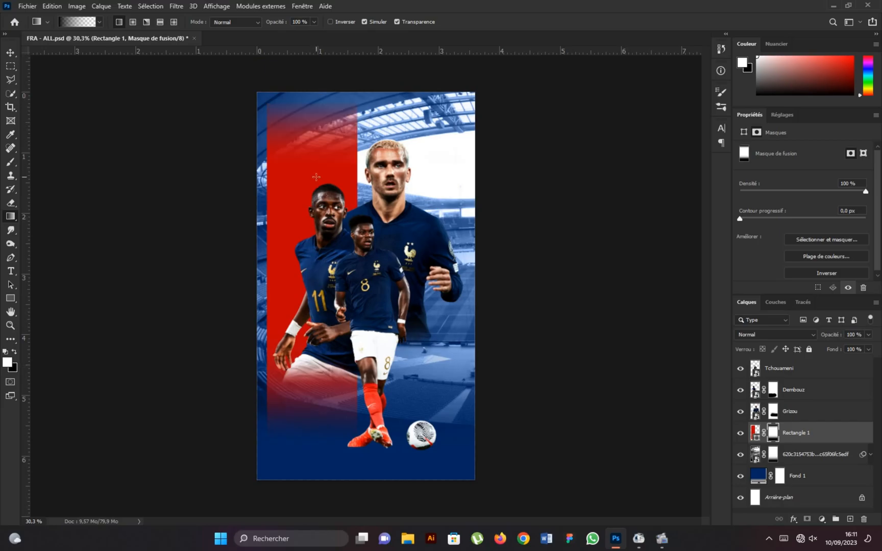
drag(317, 92, 309, 182)
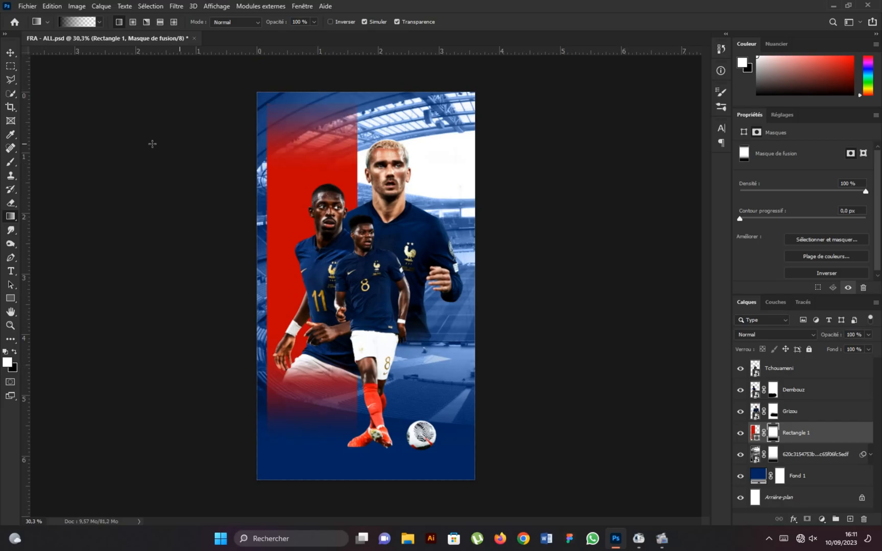
click(10, 53)
Add a dark navy blue Couleur unie fill layer directly above the Dembouz layer.
click(818, 412)
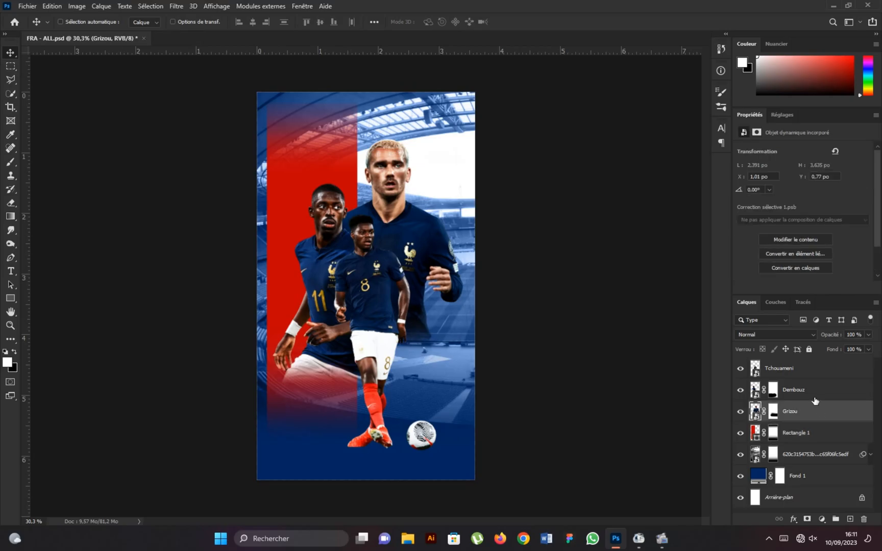
click(816, 394)
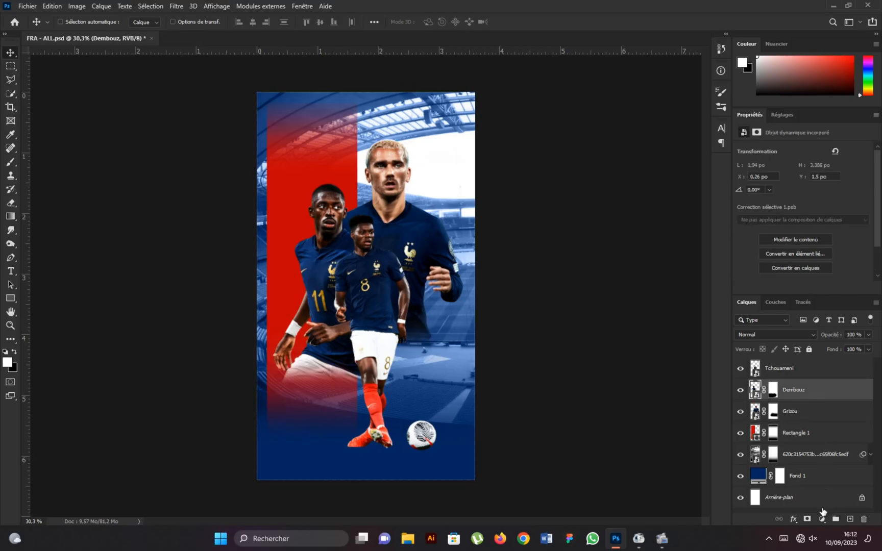
click(822, 519)
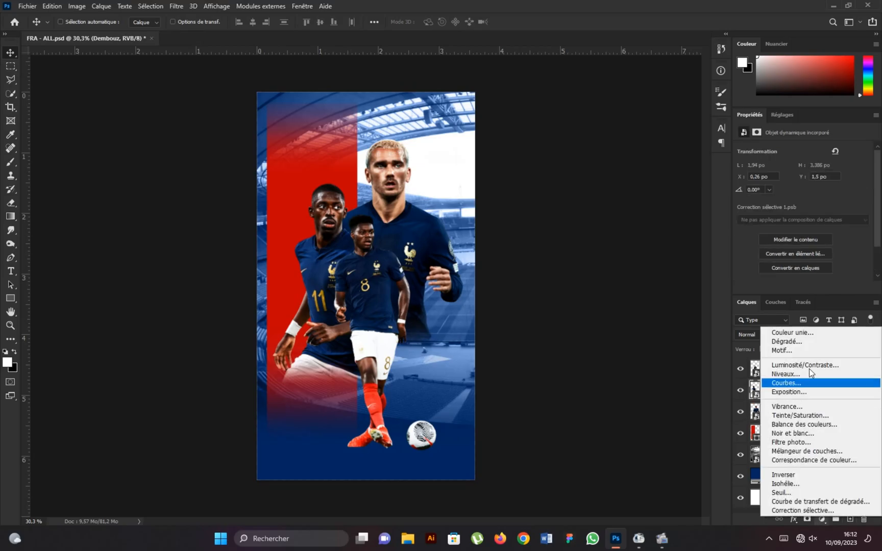
click(779, 337)
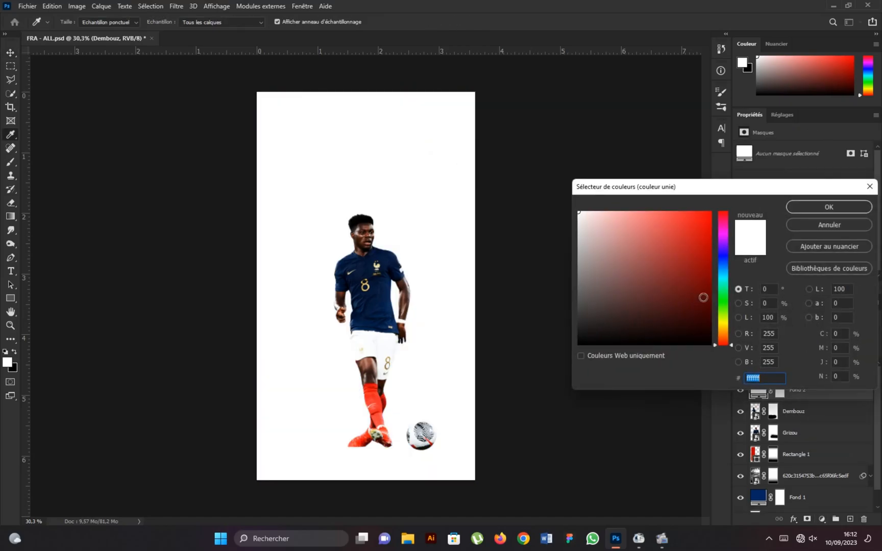
click(723, 260)
drag(700, 265, 712, 312)
click(829, 207)
Invert the navy fill's mask and paint the colour back over the poster's lower right area with a soft 872 px brush.
click(780, 390)
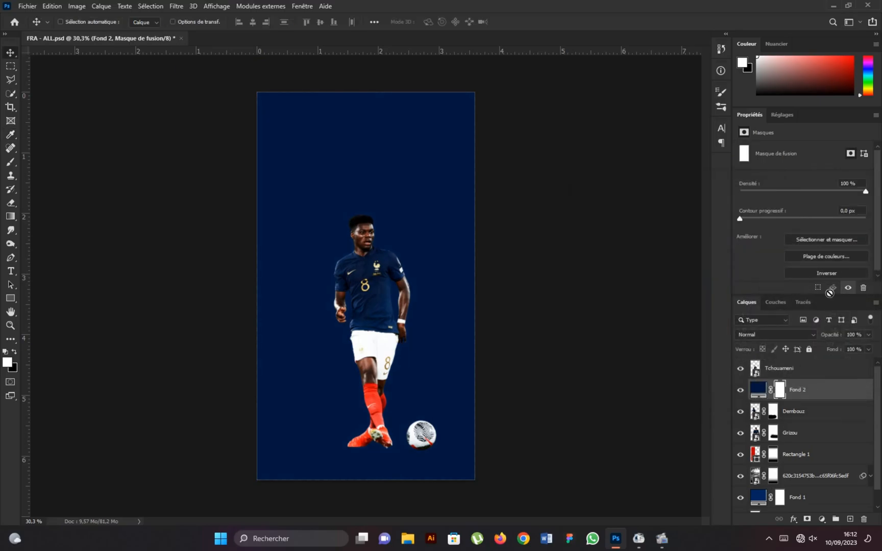
click(827, 274)
click(10, 162)
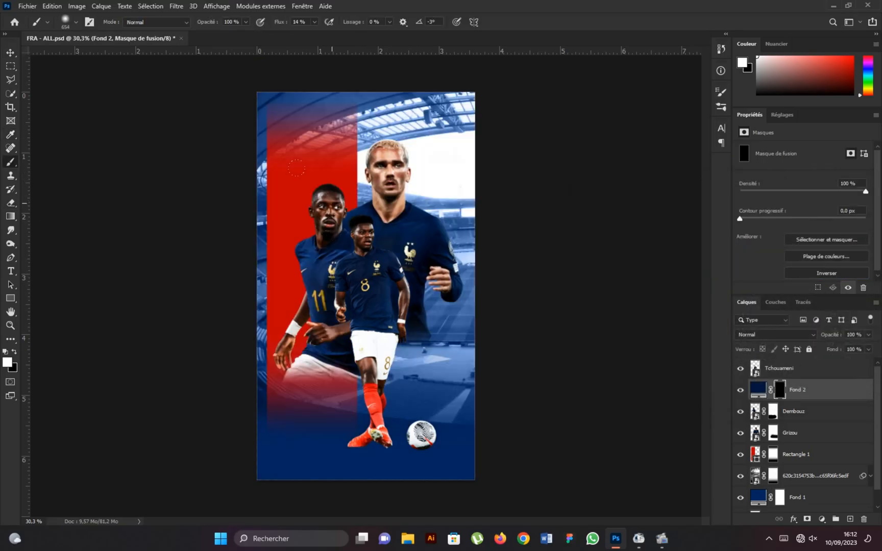
right_click(433, 367)
drag(549, 363, 553, 362)
mouse_move(460, 341)
mouse_down()
mouse_move(471, 343)
mouse_move(485, 277)
mouse_move(392, 412)
mouse_up()
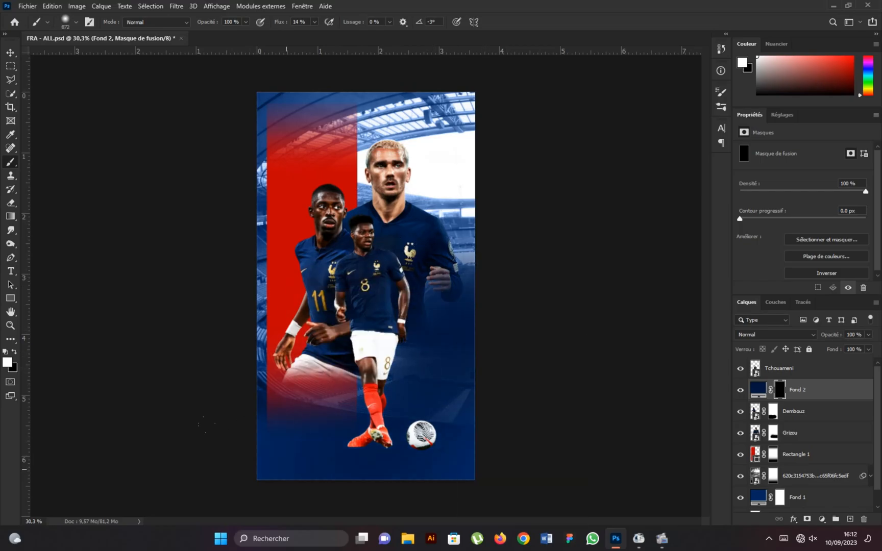
mouse_move(482, 364)
mouse_down()
mouse_move(483, 301)
mouse_move(396, 416)
mouse_move(371, 398)
mouse_up()
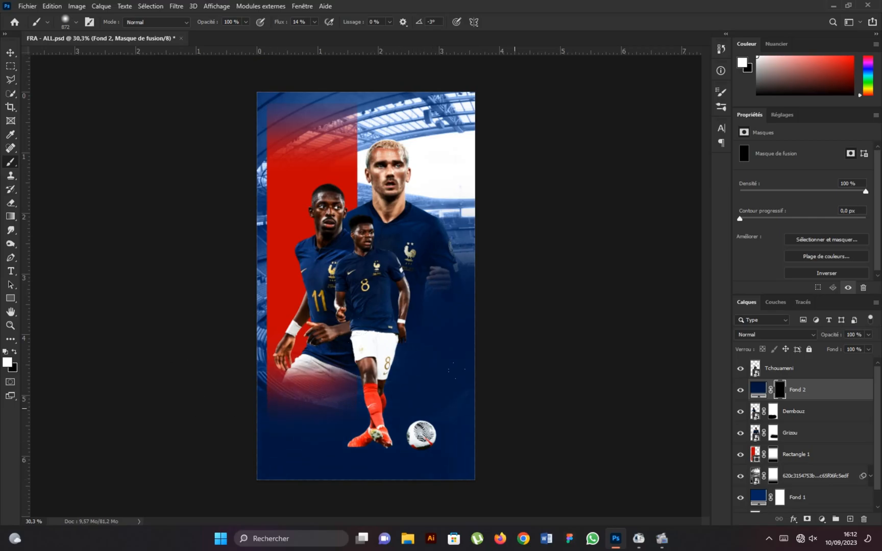
key(v)
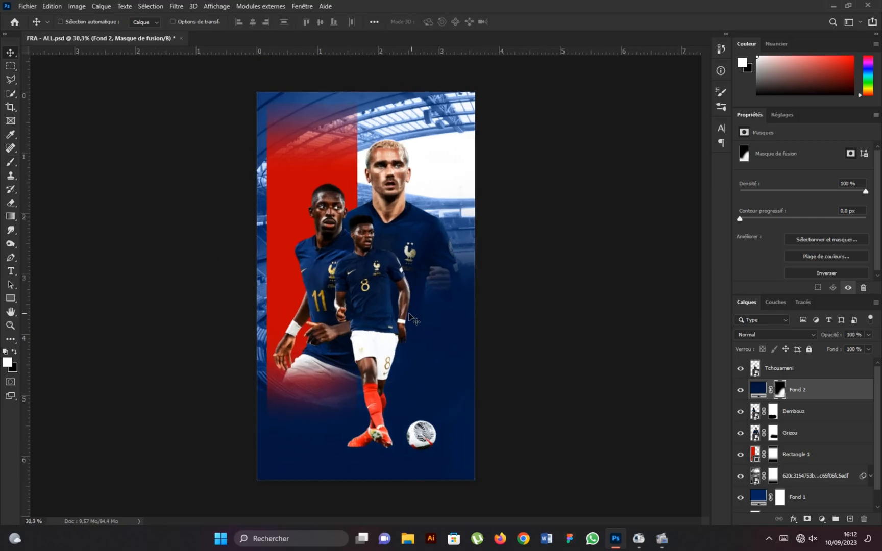
Duplicate the navy Fond 2 fill above the Tchouameni layer, with a blank layer mask and a darker navy colour.
drag(834, 394, 834, 369)
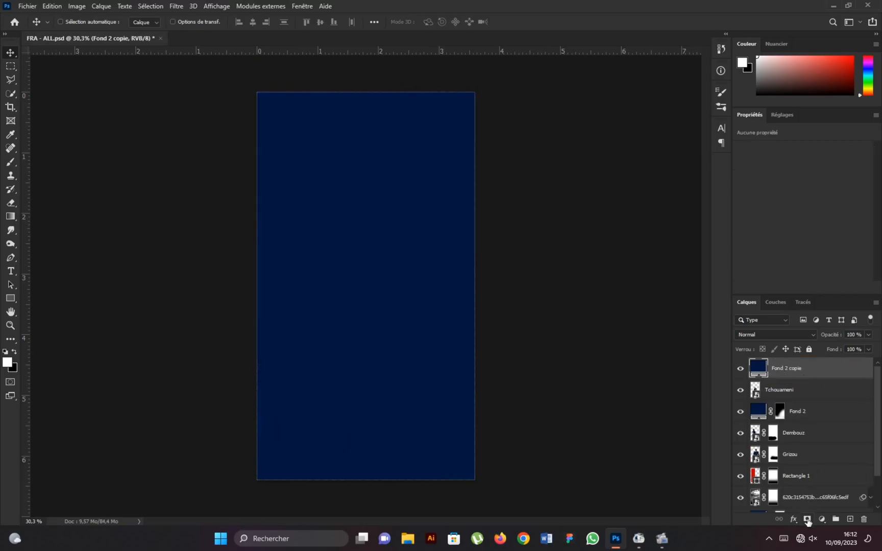
click(807, 519)
click(759, 370)
double_click(759, 370)
drag(710, 312, 710, 324)
click(818, 207)
Invert the Fond 2 copie mask and paint the dark navy back across the poster's lower edge with a soft 872 px brush.
click(780, 368)
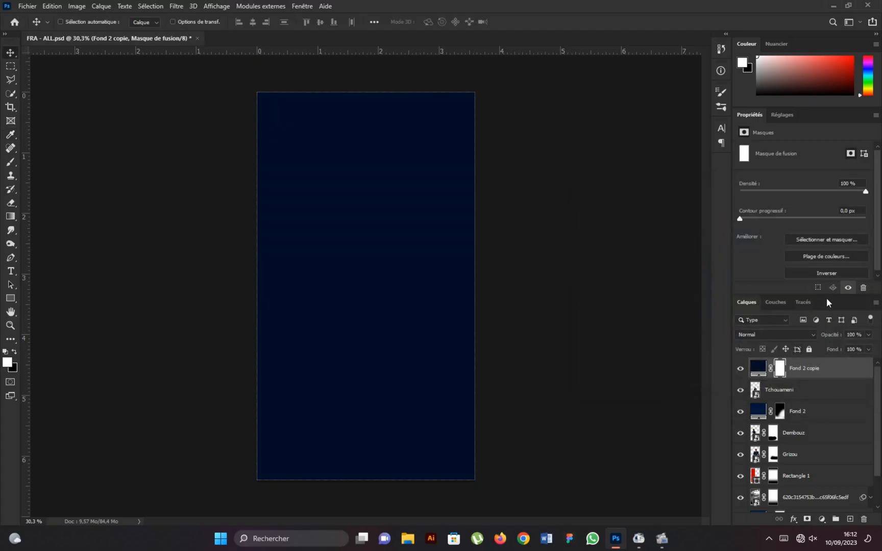
click(828, 274)
key(b)
mouse_move(255, 486)
mouse_down()
mouse_move(434, 486)
mouse_move(429, 480)
mouse_move(542, 462)
mouse_move(256, 441)
mouse_up()
mouse_move(195, 387)
mouse_down()
mouse_move(286, 368)
mouse_move(532, 370)
mouse_up()
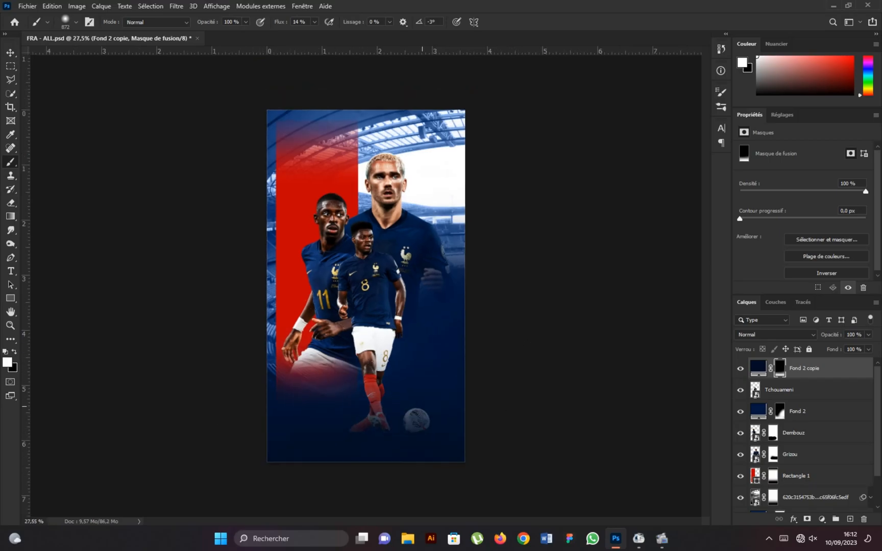
key(v)
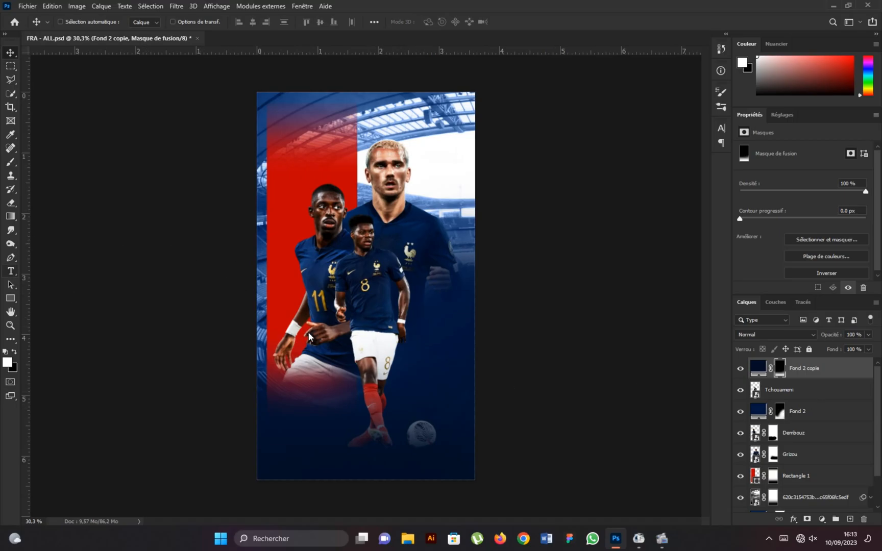
Add the white text "FRANCE" in Calamity Regular at 14.23 pt over the lower part of the poster.
click(10, 271)
click(92, 274)
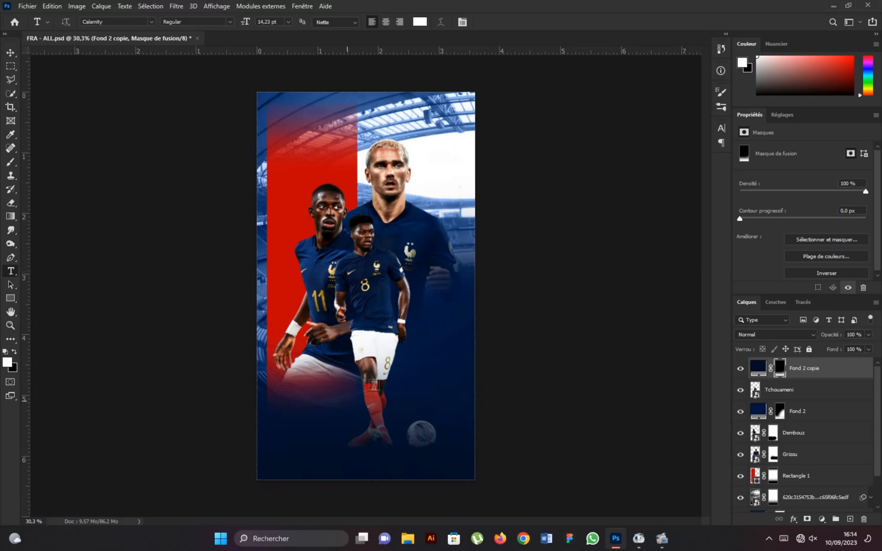
click(300, 418)
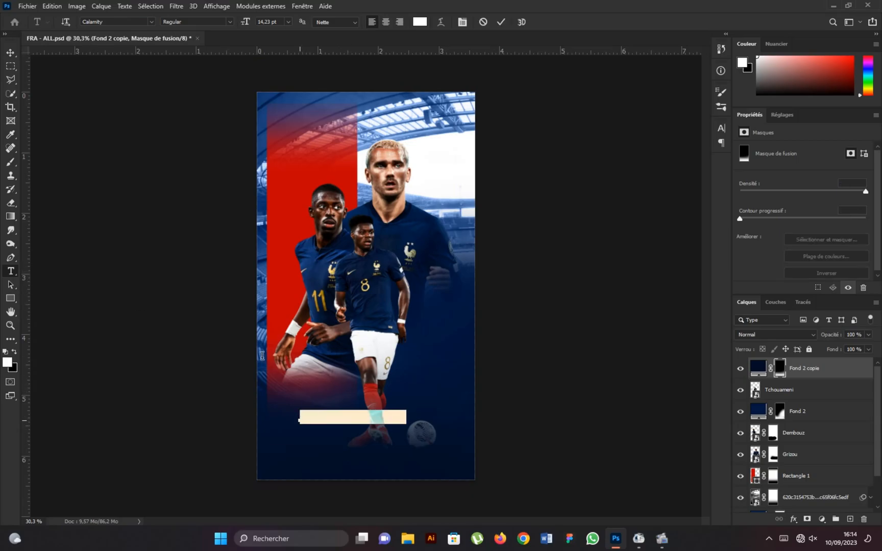
text(FRANCE)
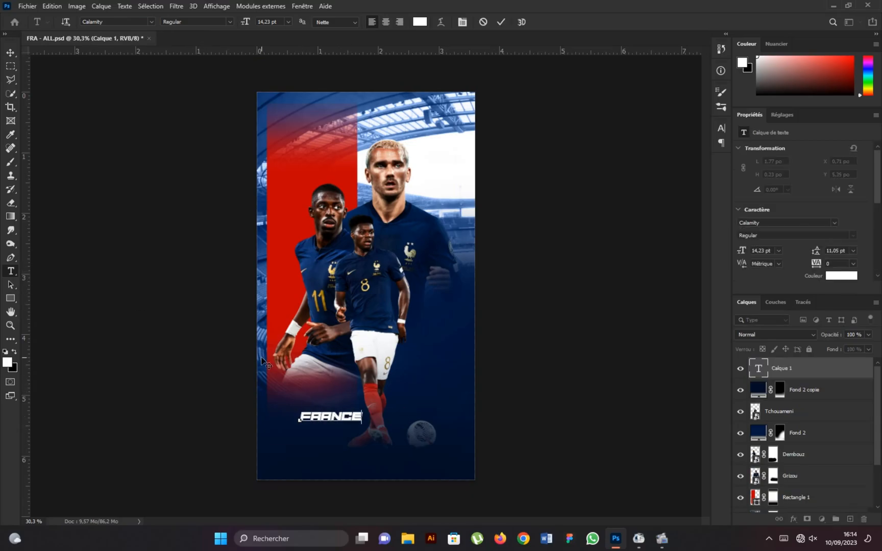
click(10, 53)
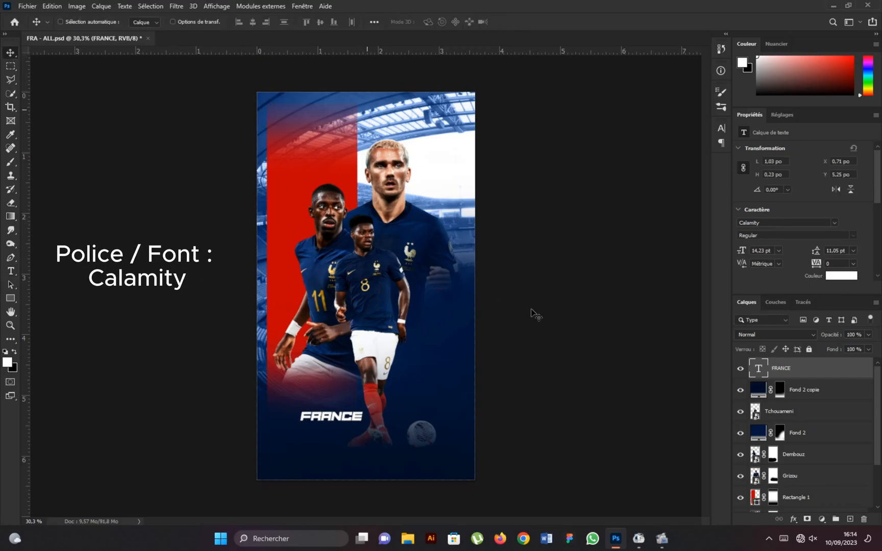
Rotate the FRANCE text by -90° and enlarge it to about 741 % so it runs the poster's full height over the red panel.
key(ctrl+t)
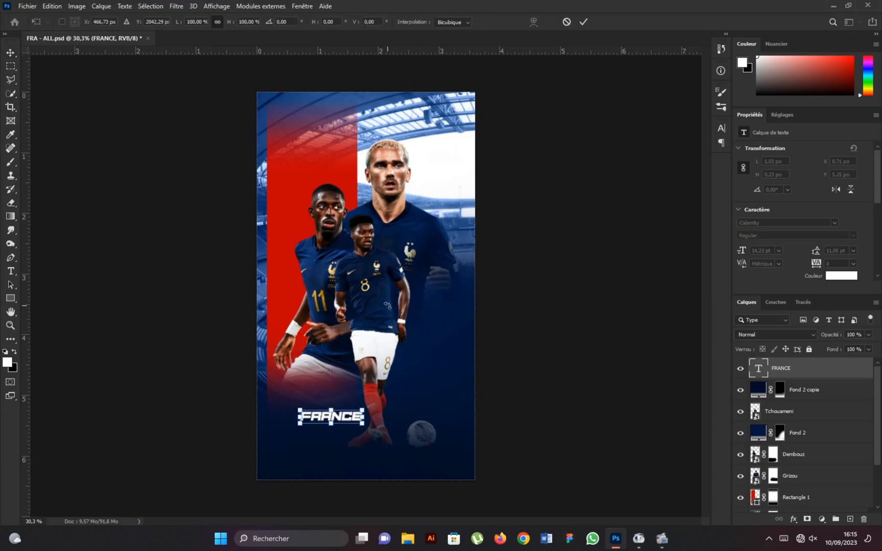
text(-90)
key(Return)
drag(323, 383, 274, 88)
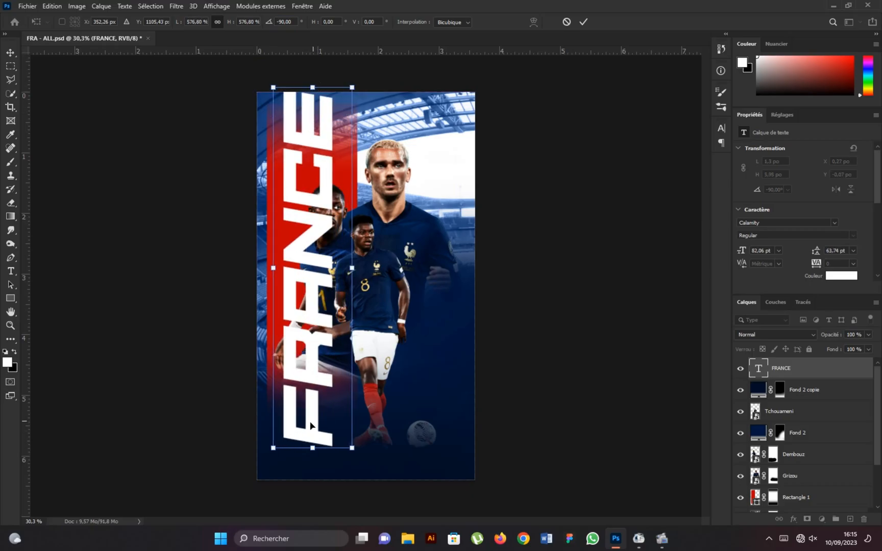
drag(313, 452, 315, 519)
scroll(320, 121, down, 1)
drag(319, 104, 321, 71)
click(584, 21)
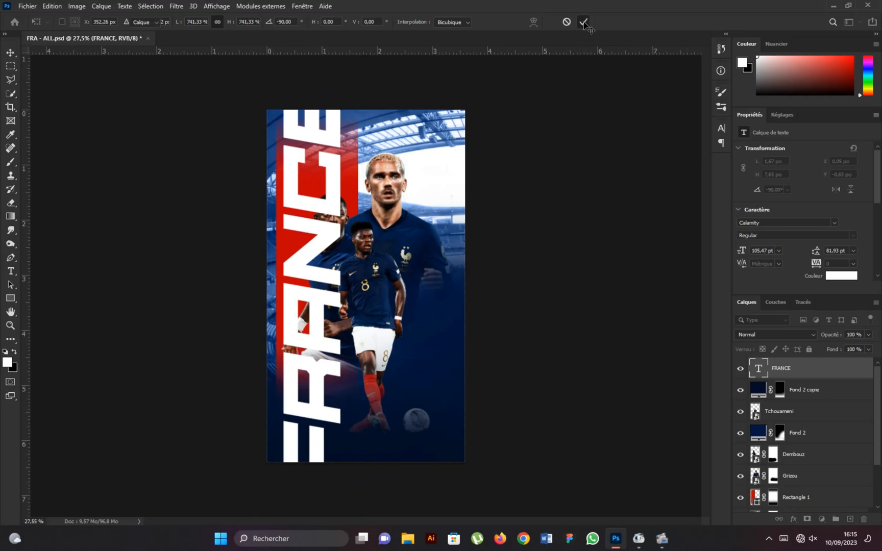
Move the FRANCE text layer behind the players, between the Grizou and Rectangle 1 layers.
drag(803, 376, 790, 490)
scroll(336, 323, down, 1)
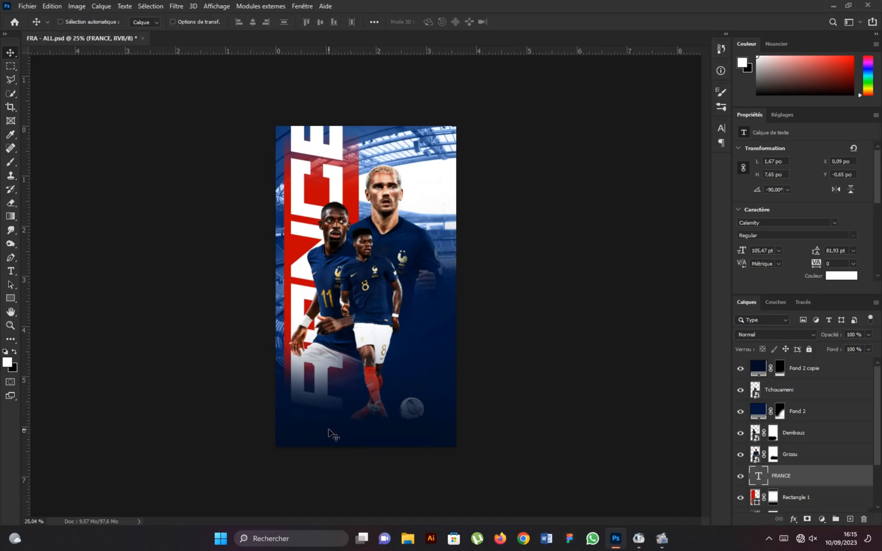
scroll(331, 437, up, 1)
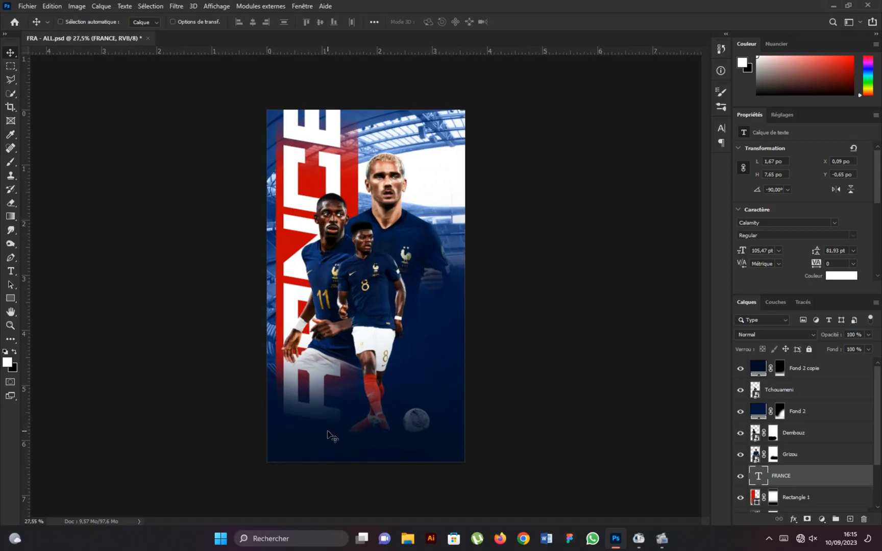
Paint black on the Fond 2 mask over the poster's lower left area to uncover the first letters of FRANCE.
click(779, 414)
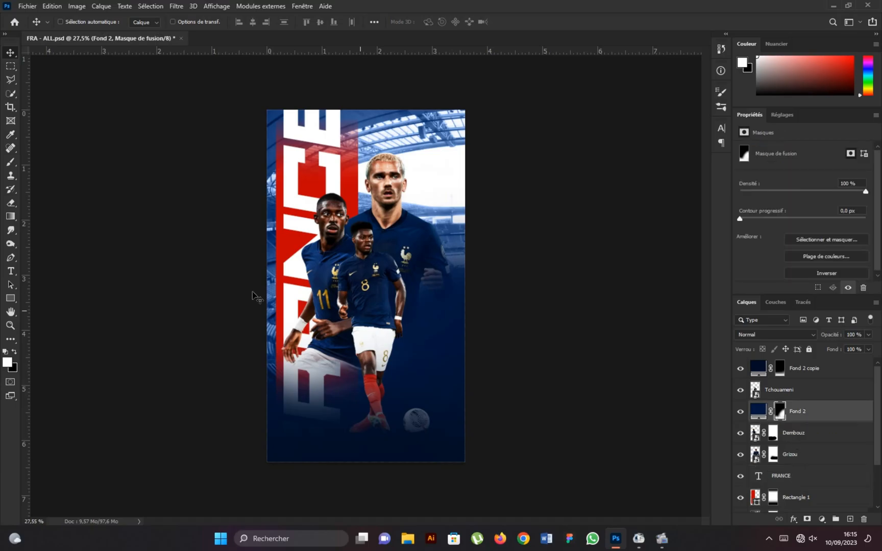
key(b)
key(x)
drag(267, 395, 252, 423)
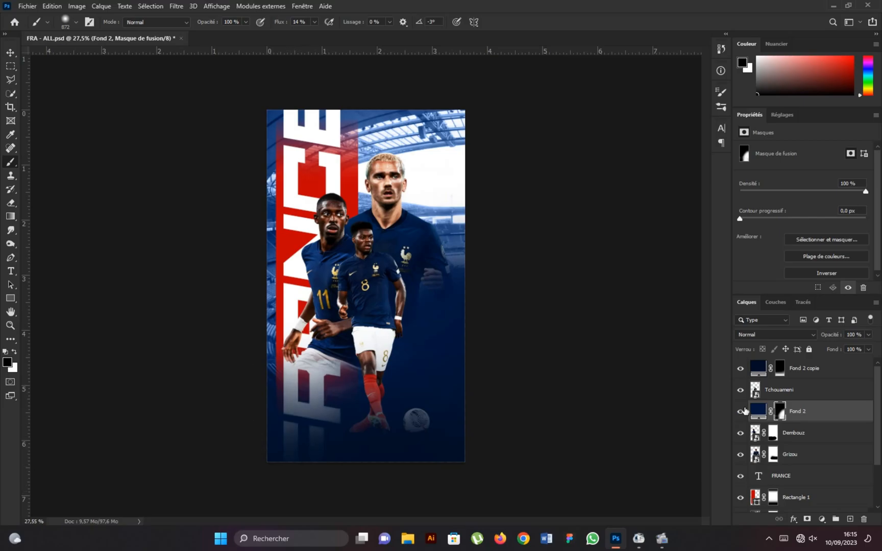
Retouch the Fond 2 copie mask at the poster's lower left with black, then white, to balance the shading over the letter F.
click(781, 372)
drag(217, 399, 222, 415)
scroll(306, 429, down, 2)
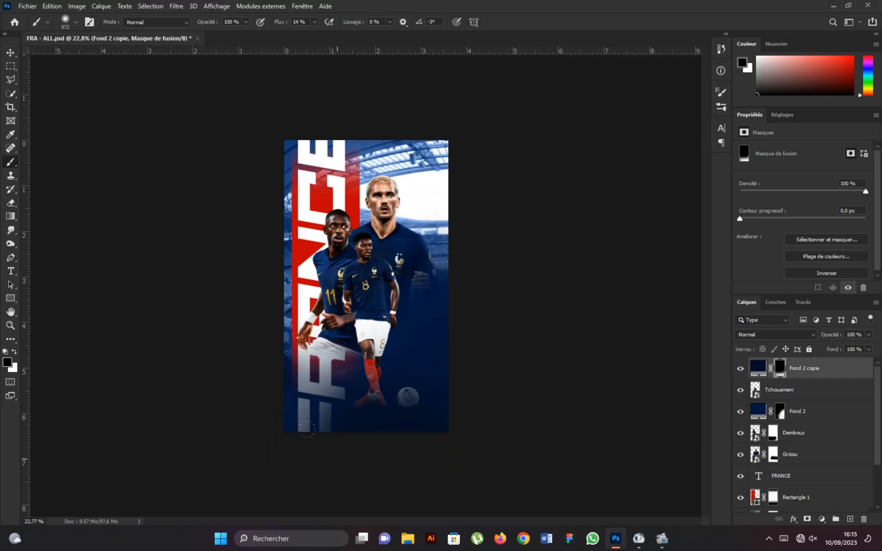
scroll(307, 429, up, 1)
key(x)
drag(258, 439, 224, 443)
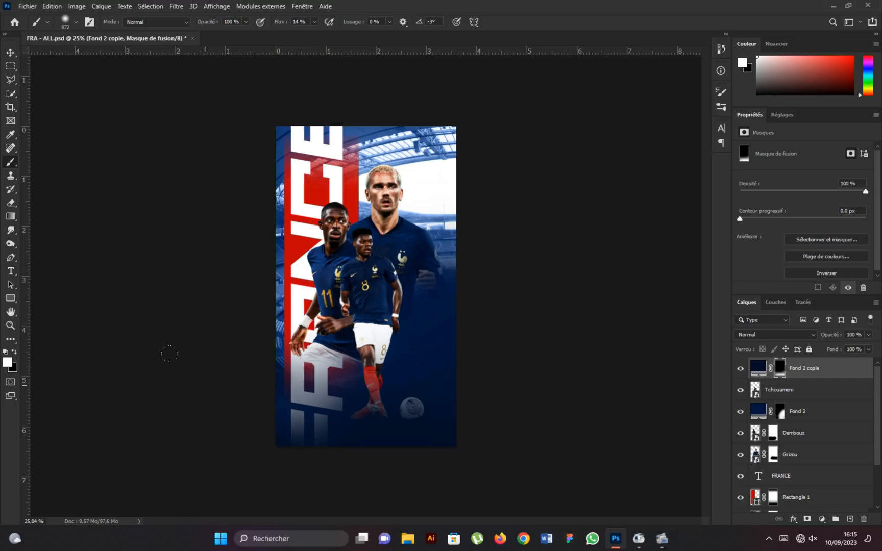
drag(191, 410, 227, 404)
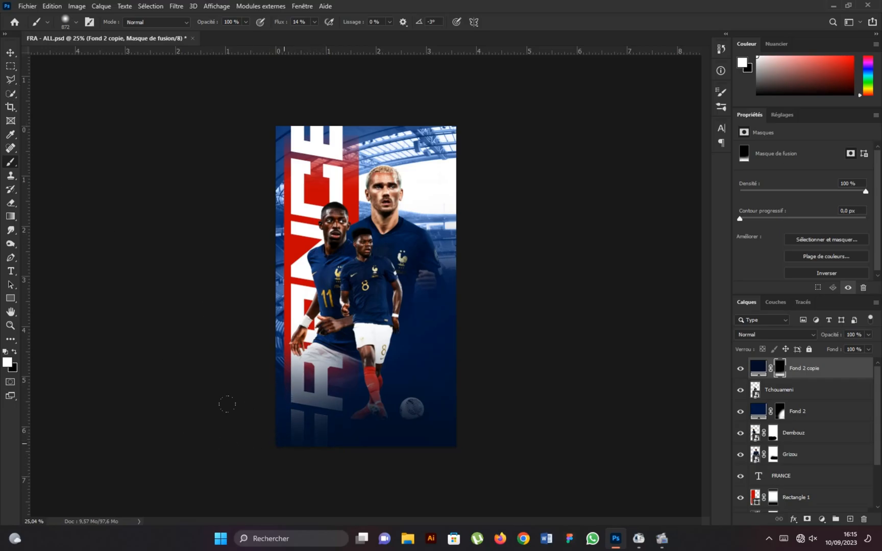
Shift the FRANCE text slightly to the right on the red panel, to an X position of about 0.28 inches.
click(10, 52)
scroll(367, 290, up, 1)
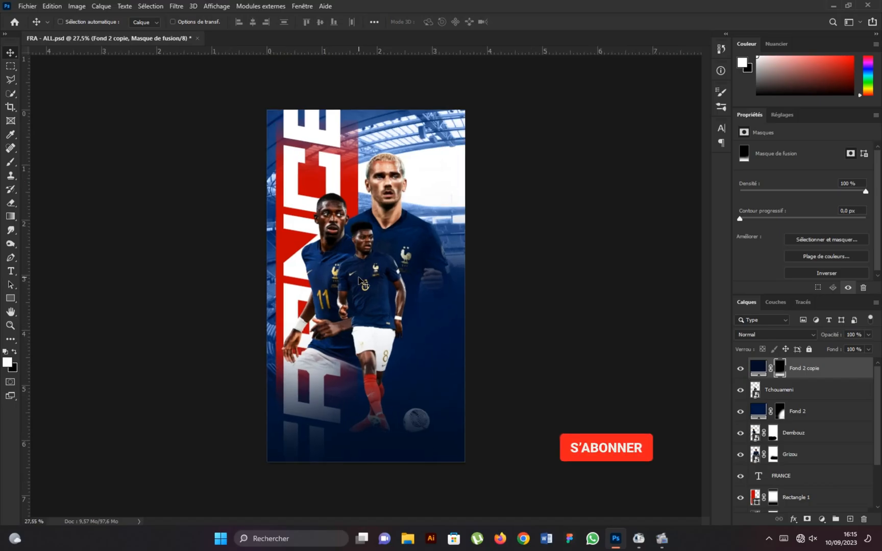
click(800, 480)
drag(299, 264, 310, 266)
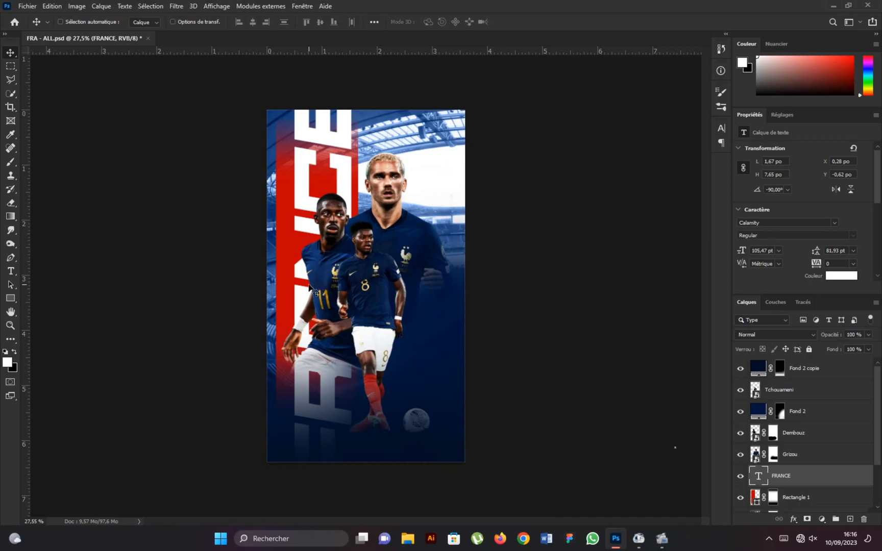
Add the white text "FEDERATION FRANCAISE DE FOOTBALL" in Calamity Regular at 14.23 pt.
click(11, 271)
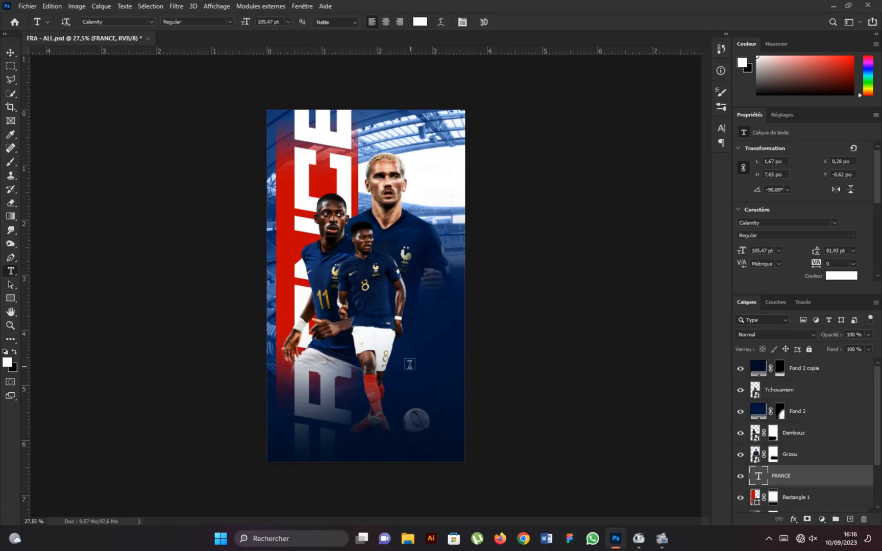
click(401, 363)
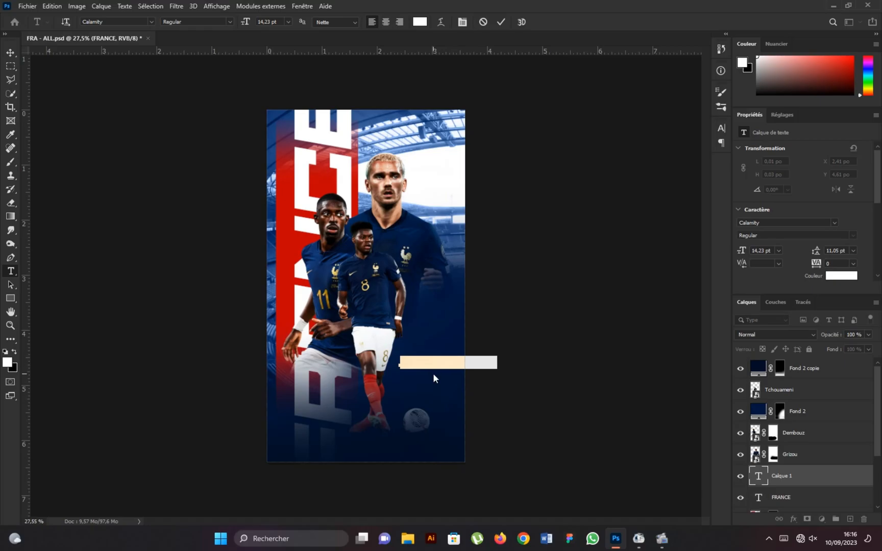
key(BackSpace)
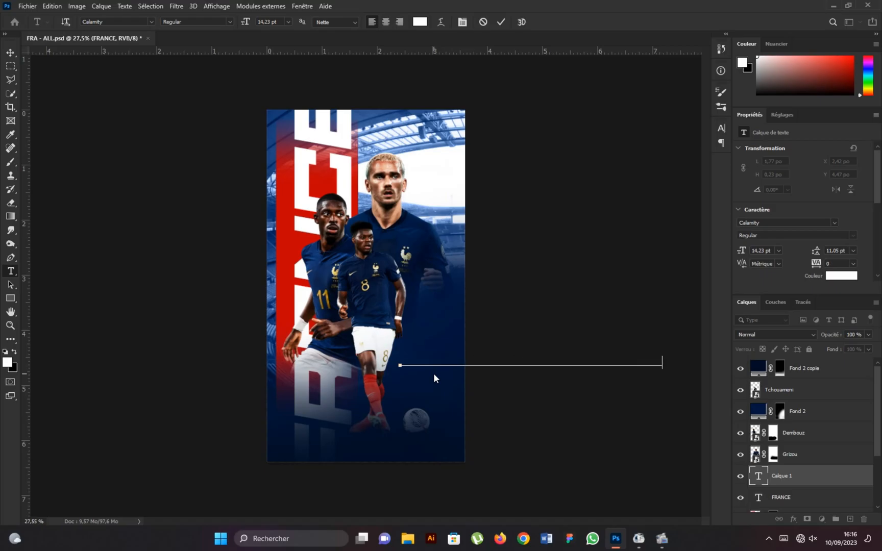
click(500, 22)
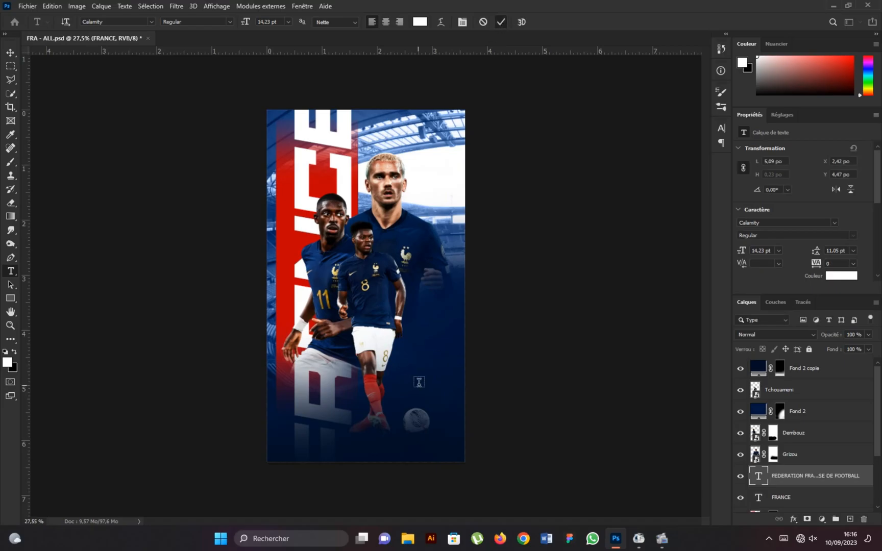
Rotate the federation text by -90°, place it along the red panel's left edge beside FRANCE and shrink it to about 6.55 pt.
click(11, 53)
drag(795, 481, 352, 190)
key(ctrl+t)
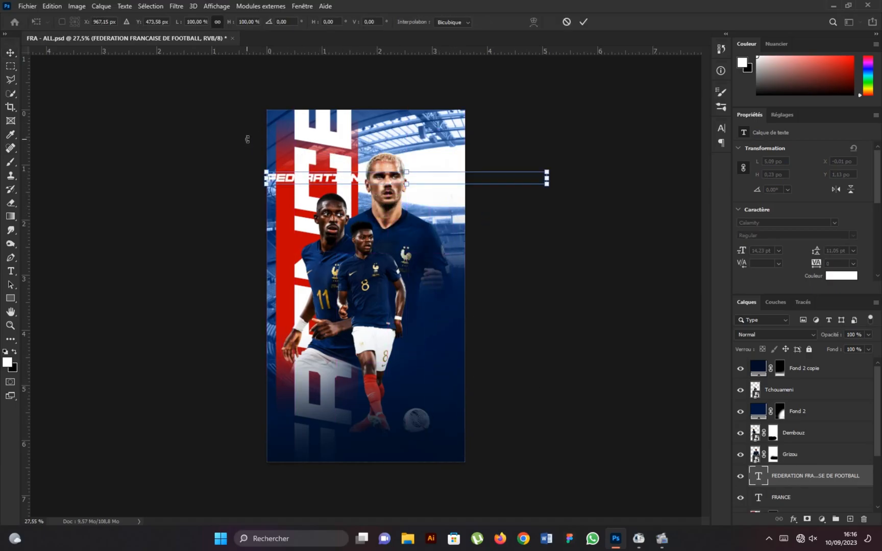
text(-9)
key(Return)
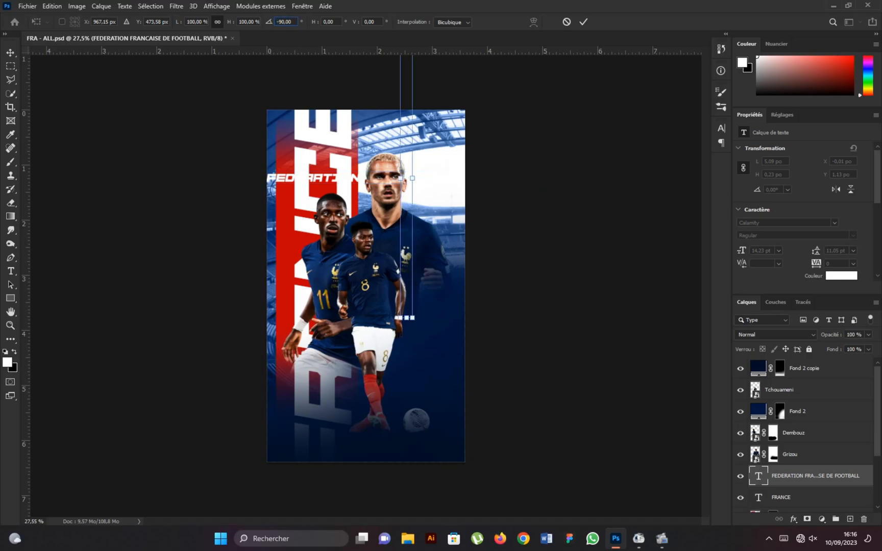
drag(292, 253, 286, 258)
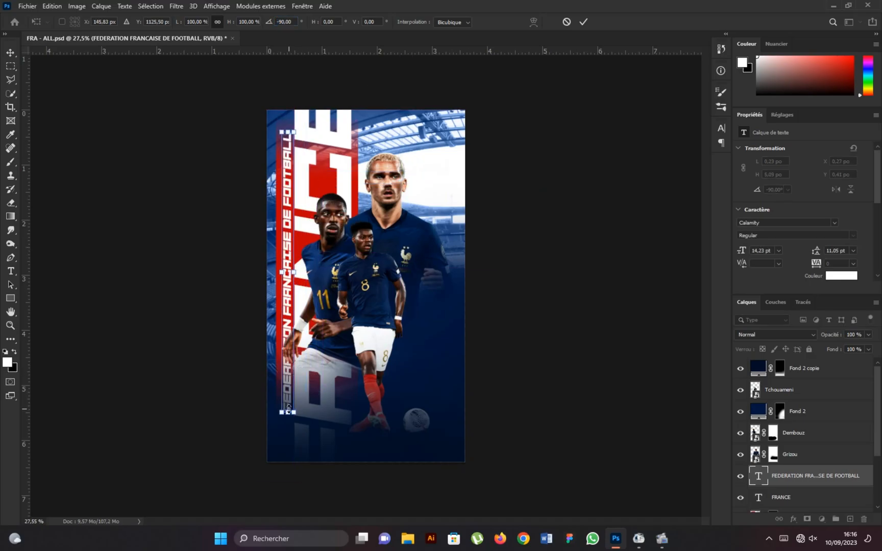
key(ctrl+plus)
drag(275, 102, 271, 283)
click(584, 22)
Widen the federation text's tracking, first to 200 and finally to 1500.
scroll(268, 372, up, 4)
scroll(276, 334, down, 1)
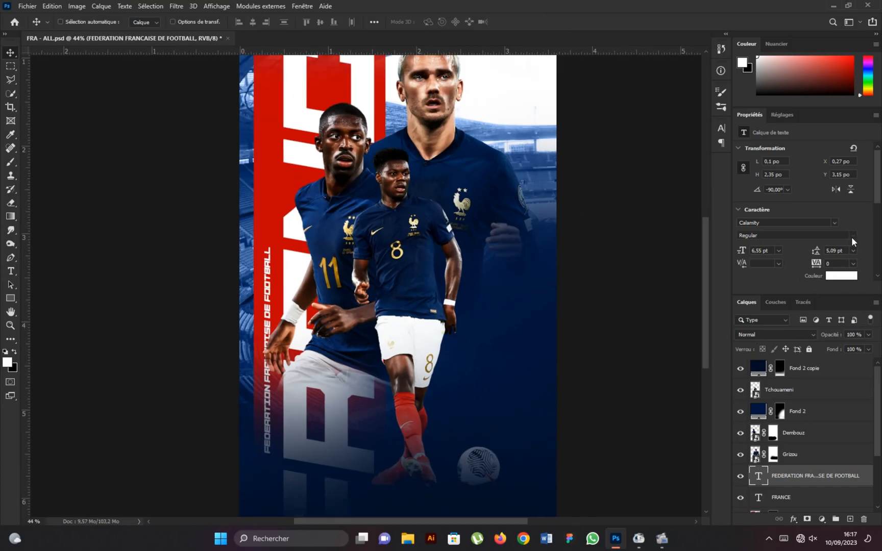
click(853, 263)
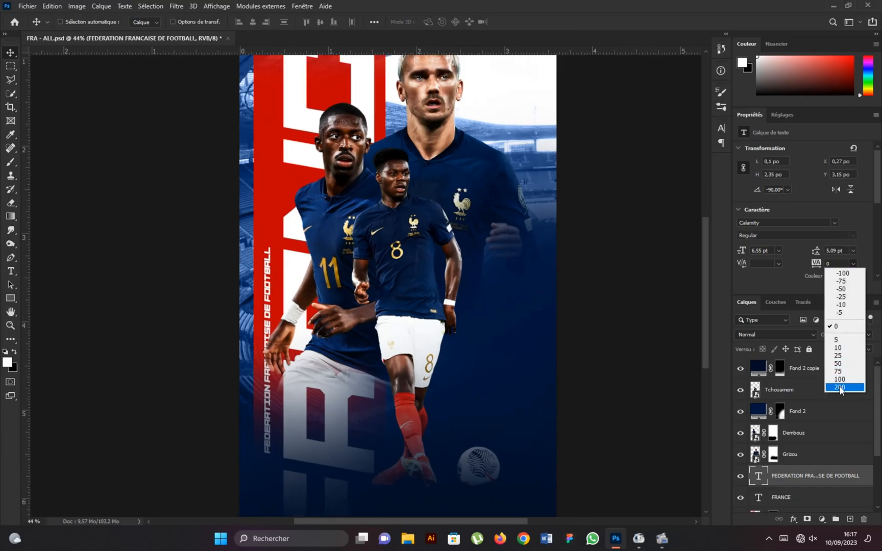
click(843, 390)
scroll(315, 283, down, 1)
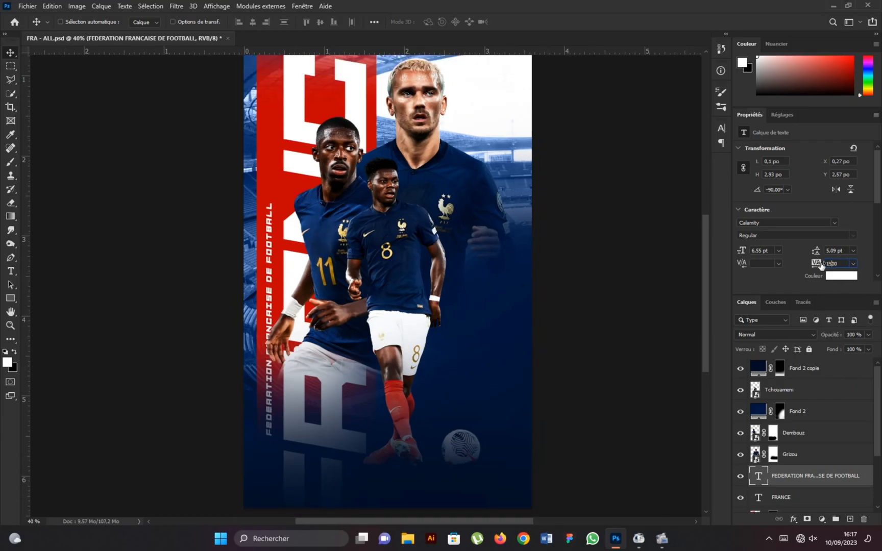
key(Return)
Scale the federation text to about 75 % and position it lengthwise along the red panel's left edge, about 0.29 inches from the poster's upper edge.
scroll(284, 236, down, 3)
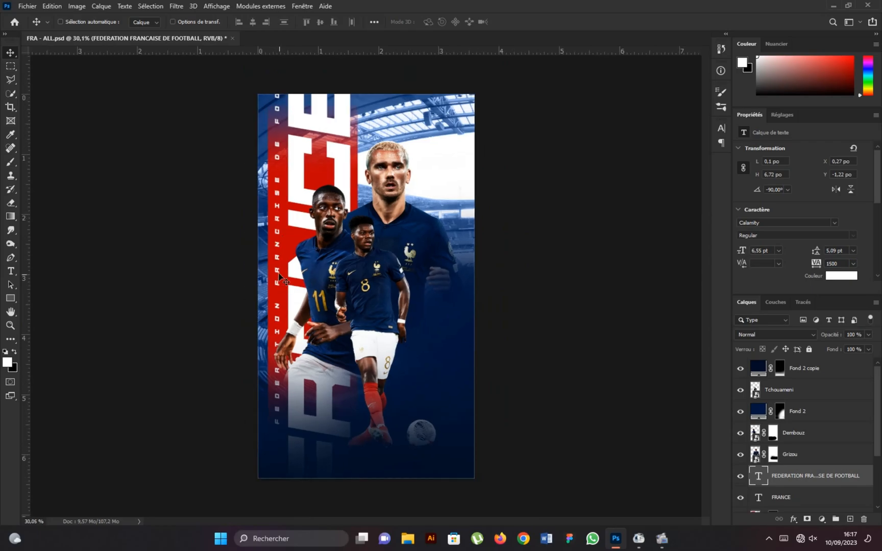
drag(280, 240, 279, 285)
key(ctrl+t)
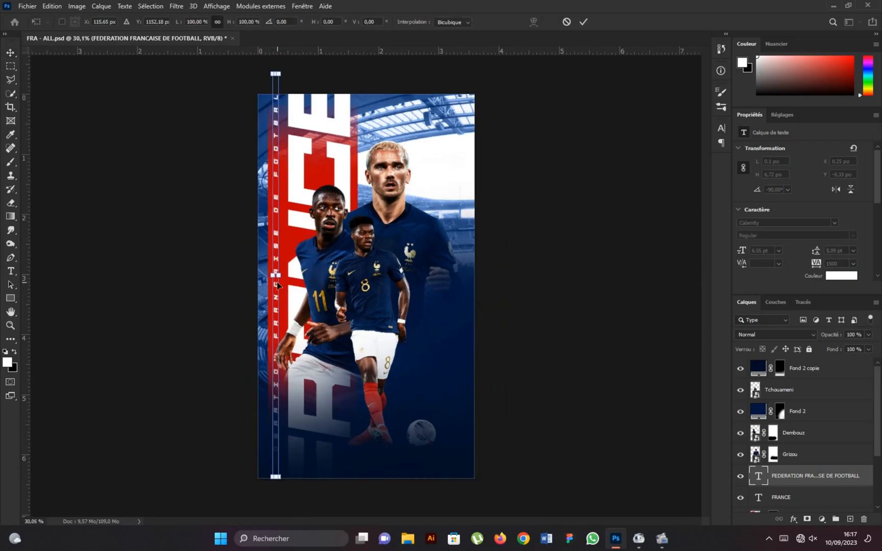
drag(275, 477, 276, 376)
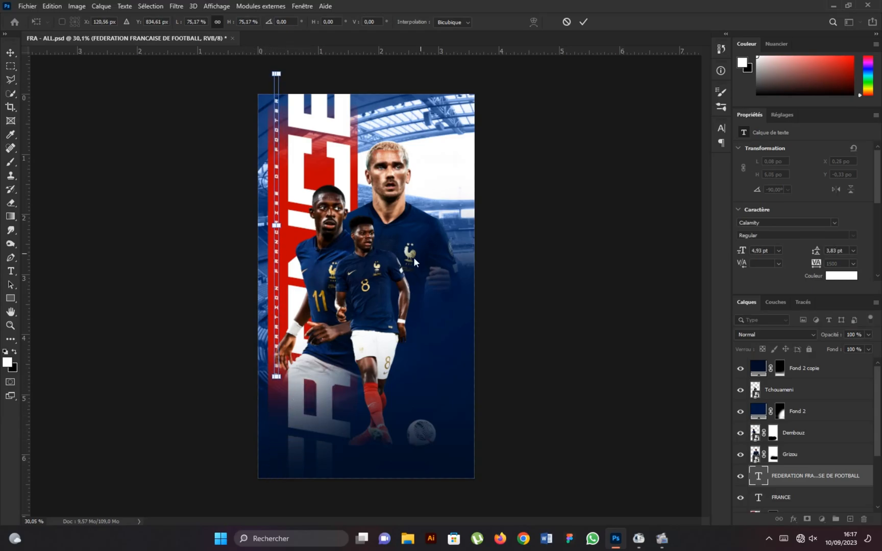
click(584, 21)
drag(270, 177, 276, 216)
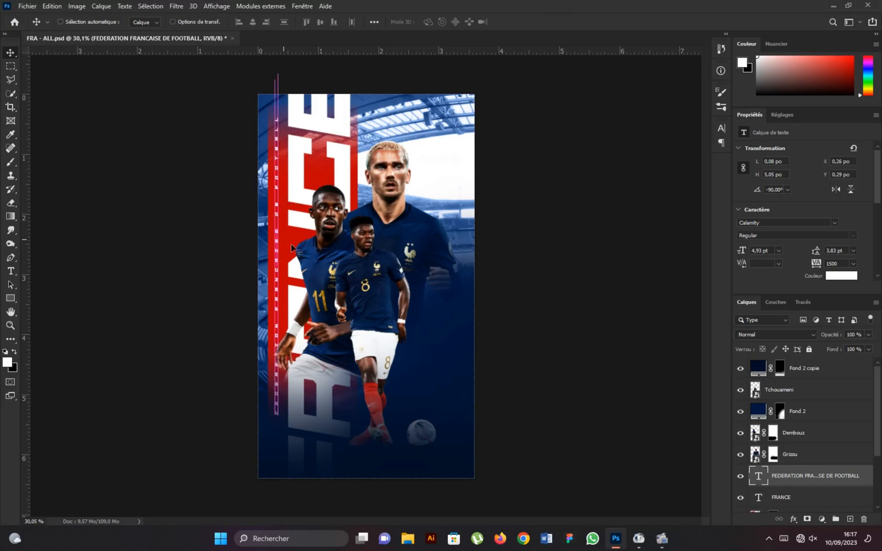
key(ctrl+0)
scroll(267, 348, up, 3)
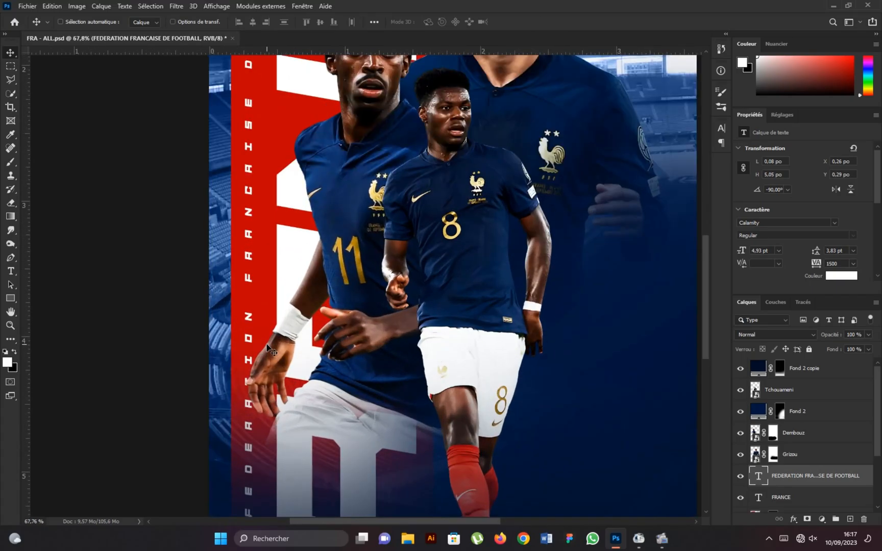
Shift the federation text slightly inward on the red panel, to about 0.3 inches from the poster's left edge.
drag(243, 313, 249, 313)
scroll(253, 318, down, 4)
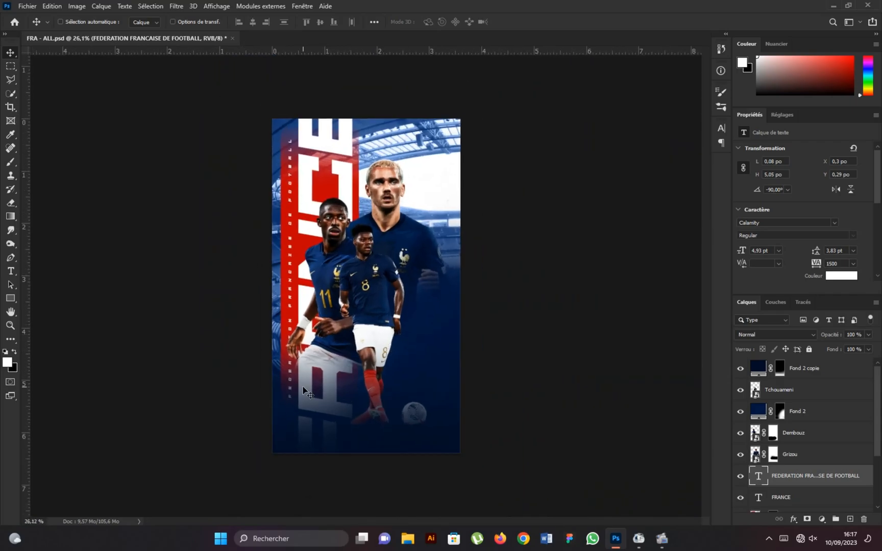
scroll(409, 335, up, 1)
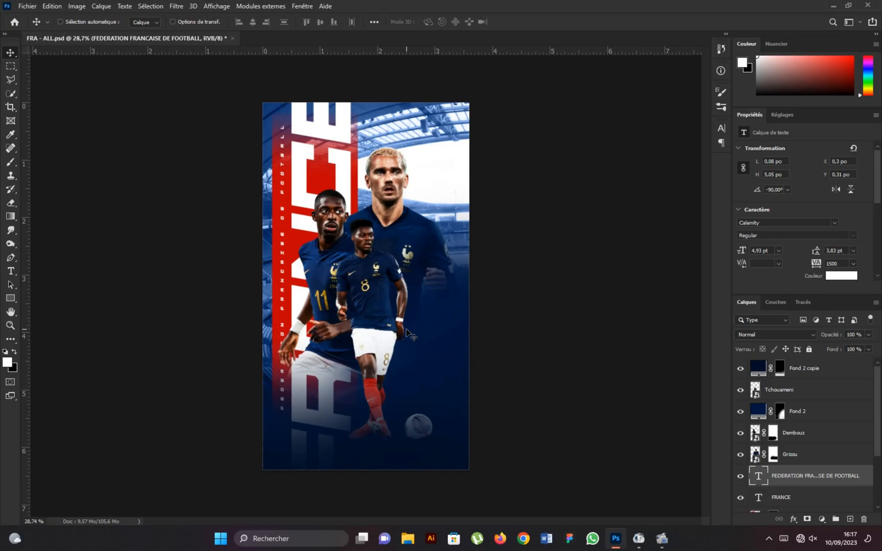
Embed the blue light-particle image dl.beatsnoop.com-3000-gVnRI1GBmP above the Fond 2 layer and place it over the poster's lower right area.
click(826, 392)
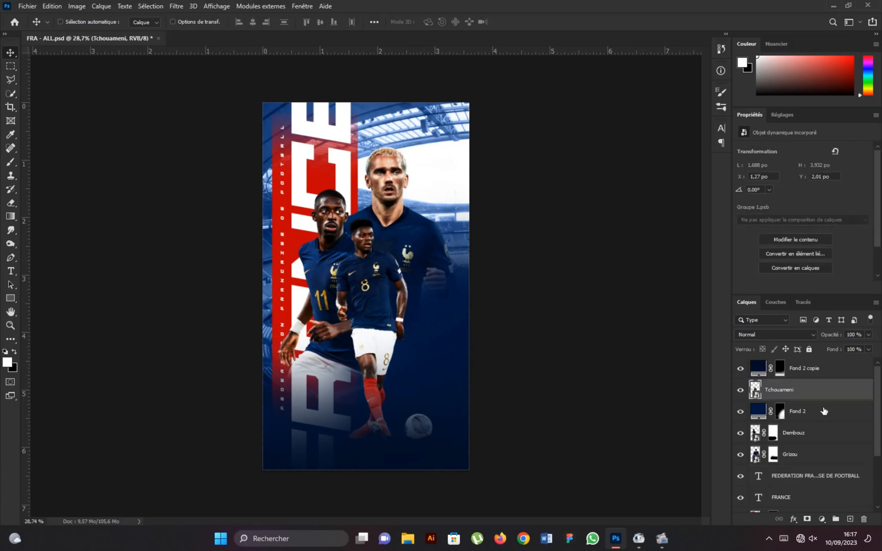
click(823, 411)
click(29, 7)
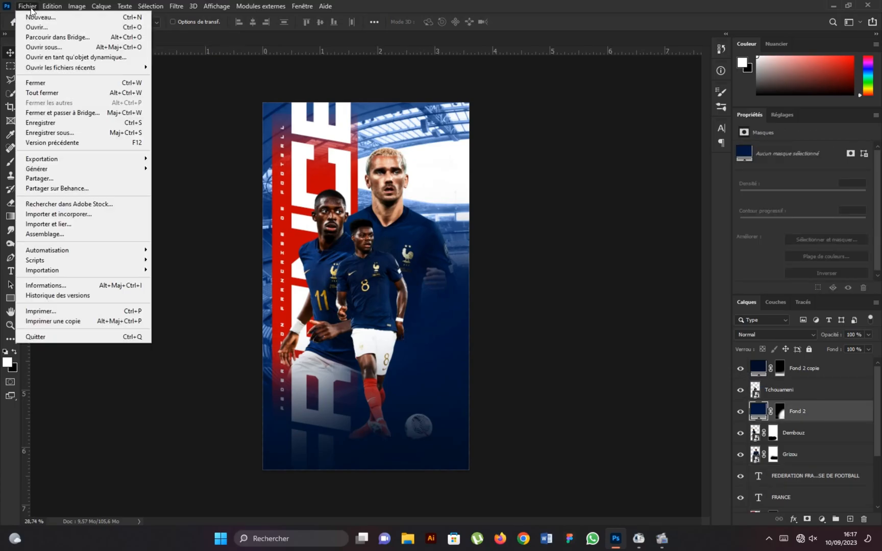
click(70, 214)
click(503, 204)
click(562, 426)
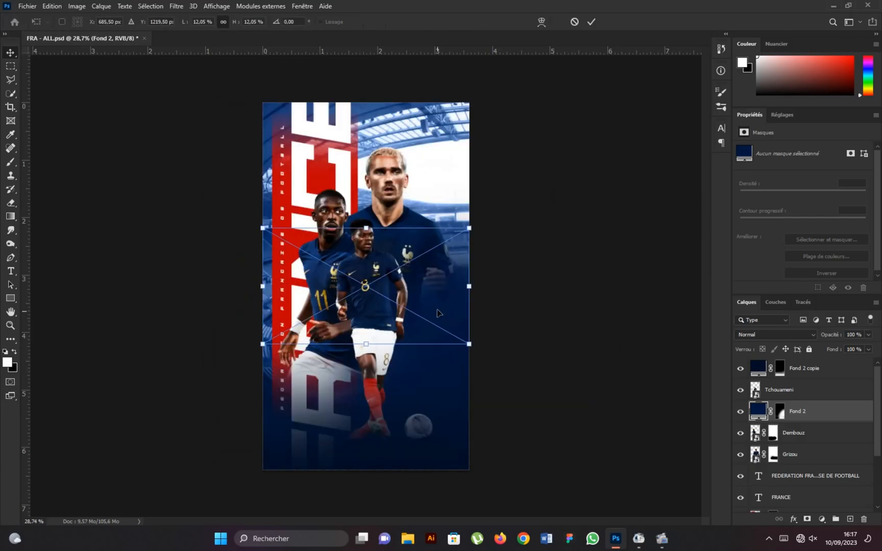
drag(433, 251, 456, 269)
click(591, 22)
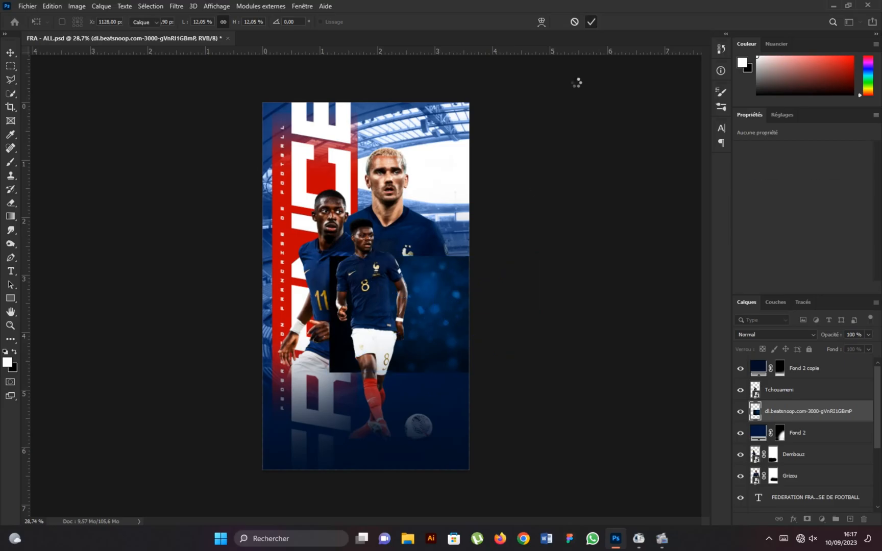
Set the light-particle image's blend mode to Superposition and raise its Levels black input to 33.
click(773, 334)
click(749, 353)
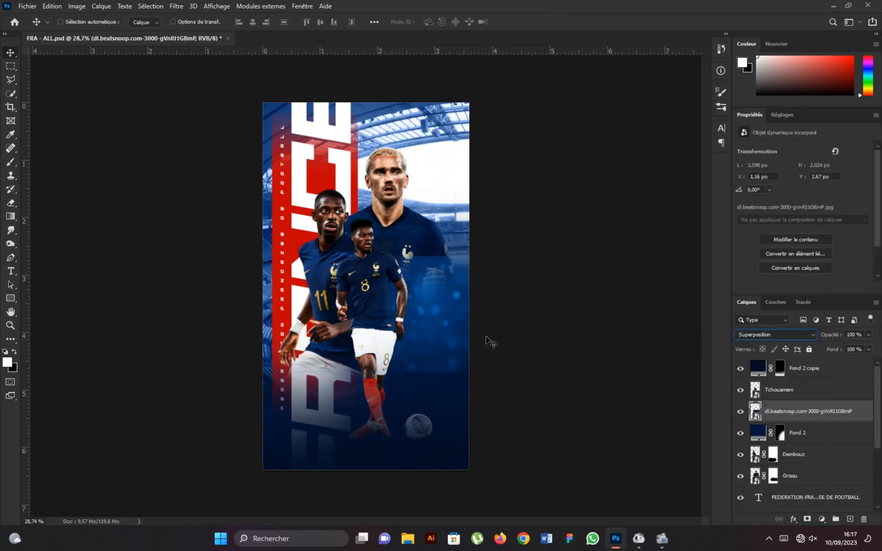
key(ctrl+l)
drag(322, 217, 334, 218)
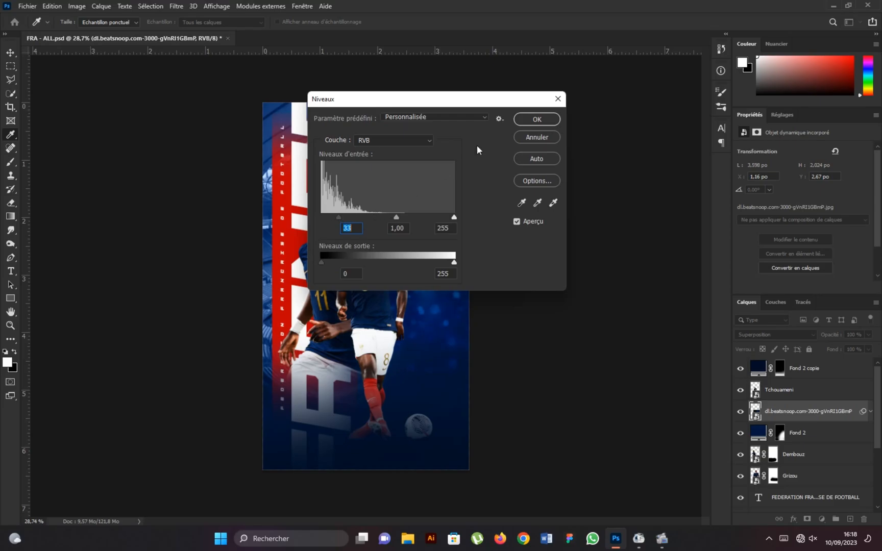
key(Return)
Move the light-particle layer beneath the Grizou layer and position the image at about X 1.52, Y 2.08 inches.
mouse_move(445, 318)
mouse_down()
mouse_move(457, 317)
mouse_move(451, 322)
mouse_up()
drag(803, 418, 805, 476)
drag(461, 302, 475, 268)
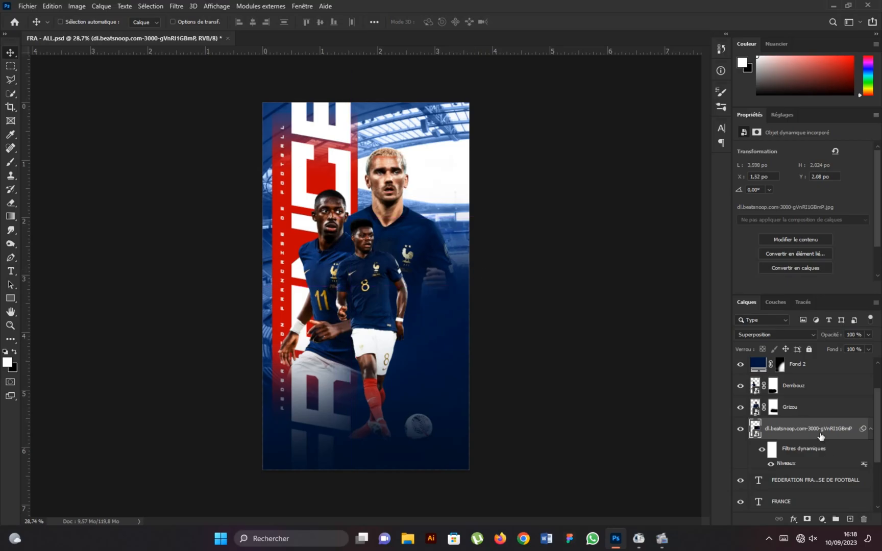
Duplicate the light-particle layer above Fond 2 and move the copy down over the dark area beside the front player.
scroll(807, 388, up, 2)
drag(810, 342, 805, 402)
drag(452, 279, 446, 307)
Paint black on the light-particle copy's layer mask with a 45 % flow brush to fade its upper part over the rear player.
click(12, 165)
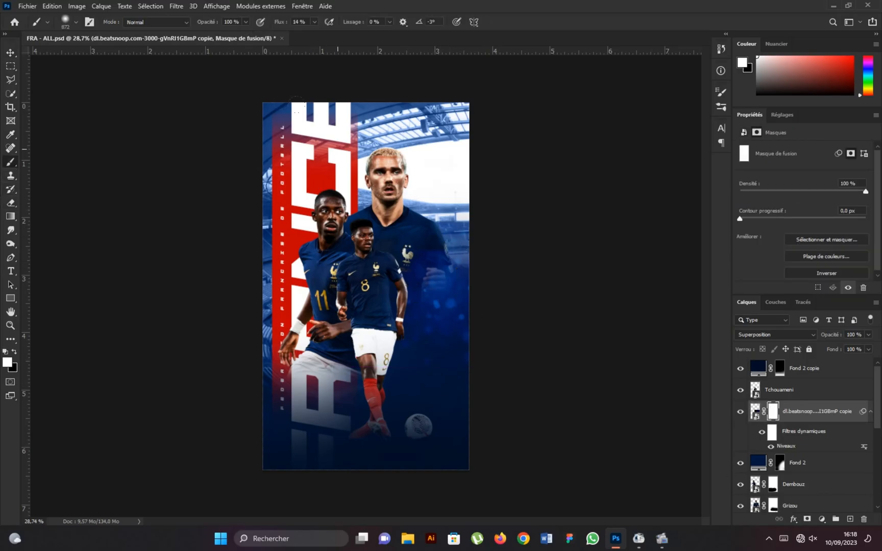
drag(274, 26, 289, 25)
key(x)
click(427, 197)
drag(427, 197, 402, 211)
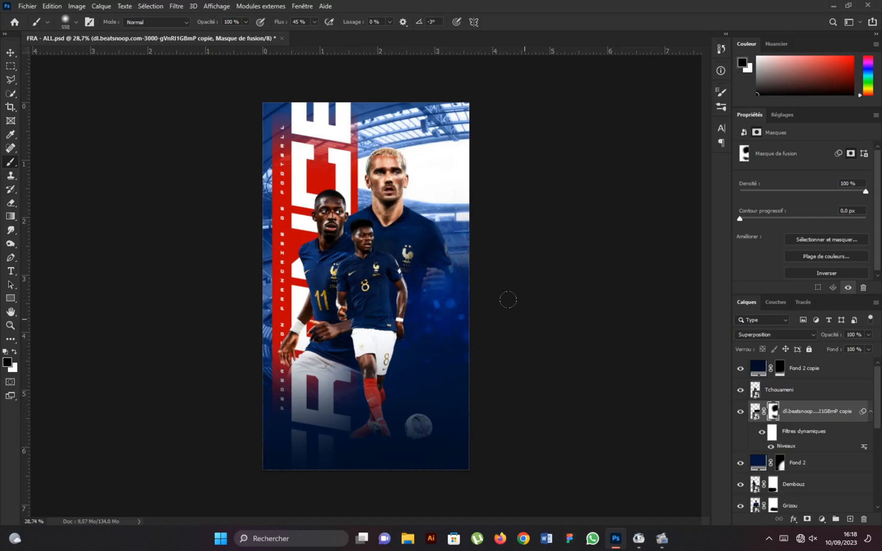
Reposition the masked light-particle copy at about X 1.27, Y 2.59 inches behind the front player.
click(10, 54)
scroll(248, 206, down, 2)
scroll(430, 382, up, 1)
click(753, 410)
drag(464, 307, 428, 321)
scroll(450, 352, down, 1)
scroll(417, 354, up, 1)
scroll(399, 345, up, 1)
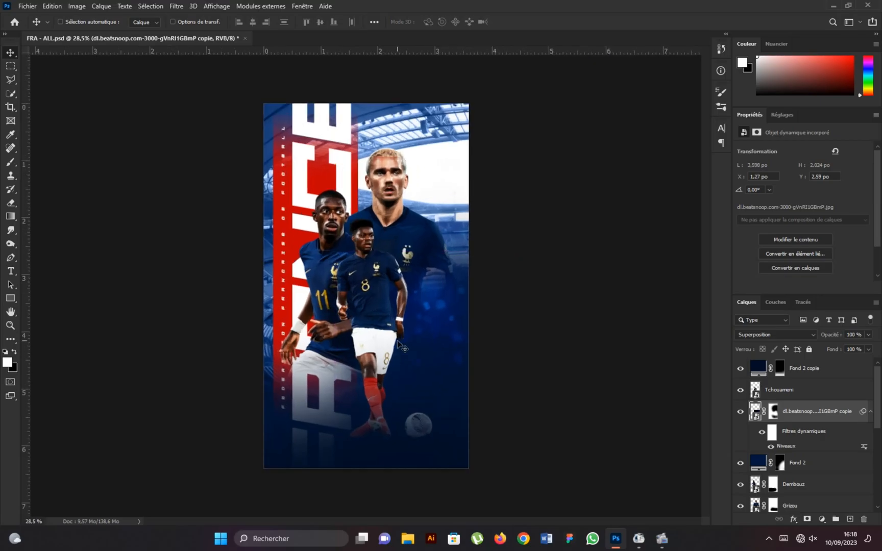
Select the Fond 2 layer and open the logo file pngwing.com (19) from the France folder.
scroll(784, 465, down, 1)
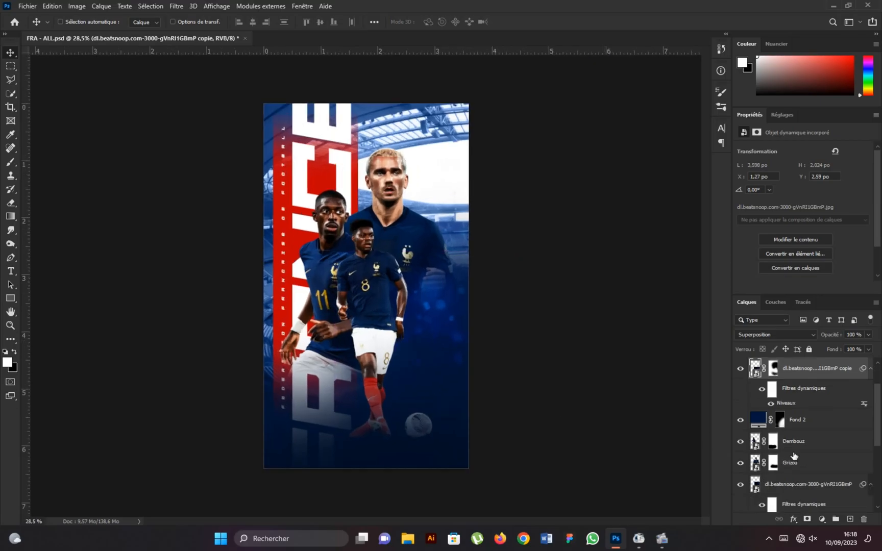
click(812, 429)
click(27, 6)
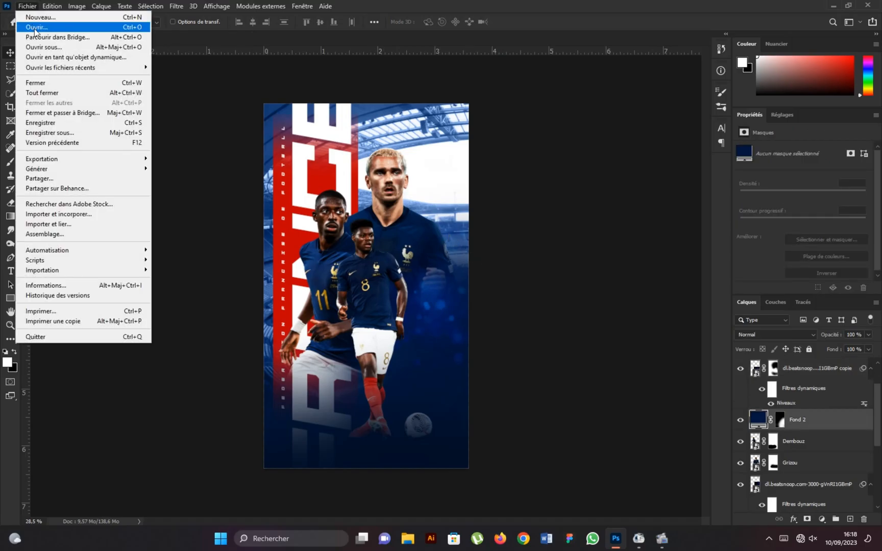
click(34, 25)
click(445, 269)
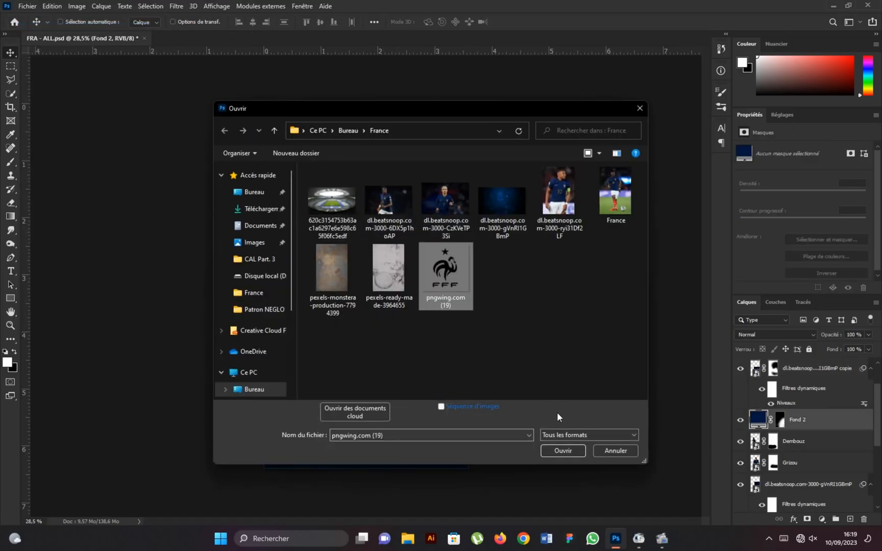
click(563, 451)
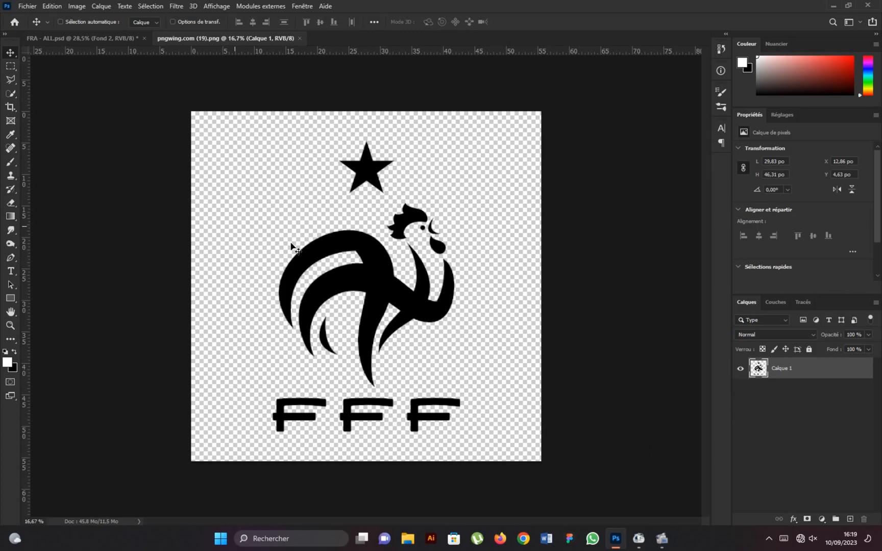
Outline only the rooster with the Polygonal Lasso, excluding the star and FFF letters, and copy it to its own layer.
click(10, 80)
click(409, 188)
click(383, 208)
click(277, 217)
click(246, 317)
click(292, 363)
click(360, 391)
click(390, 390)
click(453, 331)
click(486, 216)
click(409, 188)
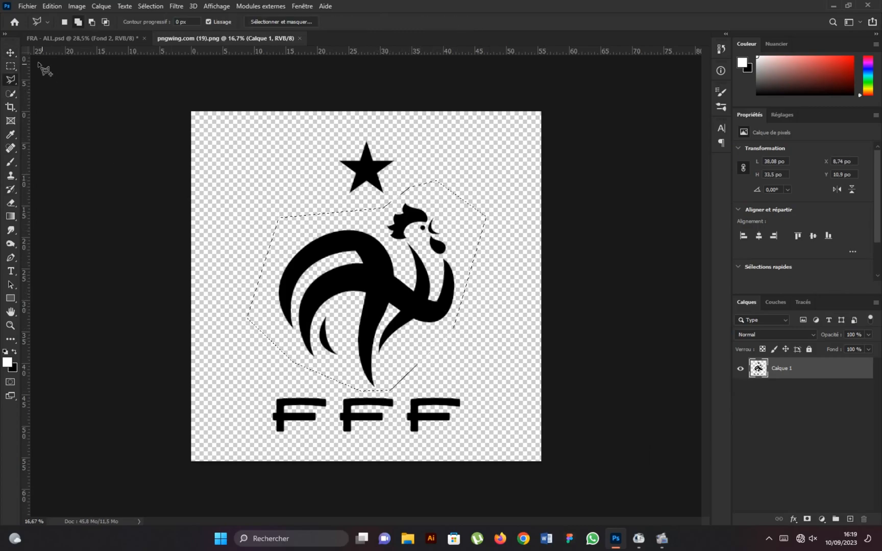
key(v)
key(ctrl+j)
Convert the rooster layer to a smart object and rename it "Logog FFF".
right_click(811, 374)
click(715, 224)
double_click(782, 368)
text(Loo)
key(Return)
Bring the rooster logo into the poster, scale it to about 1.14 × 1.19 inches and place it beside the number 8 player.
drag(384, 289, 354, 280)
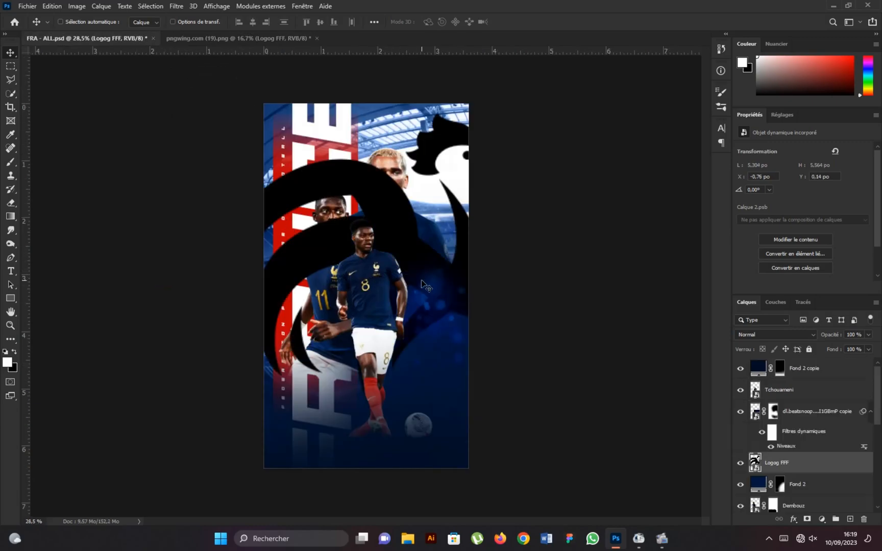
key(ctrl+t)
drag(371, 110, 380, 360)
drag(391, 396, 422, 295)
click(591, 22)
Move the rooster logo layer directly beneath the Tchouameni layer and invert its colour to white.
drag(796, 465, 788, 425)
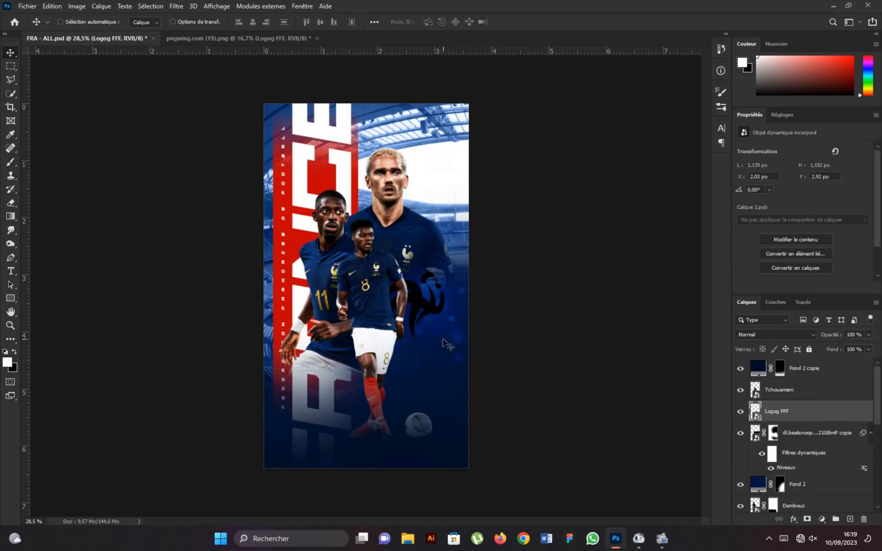
key(ctrl+i)
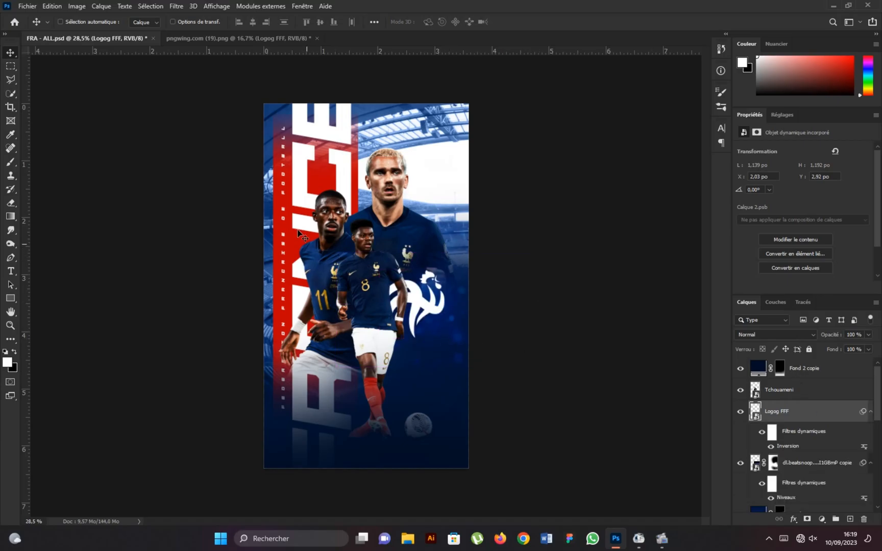
scroll(403, 393, down, 2)
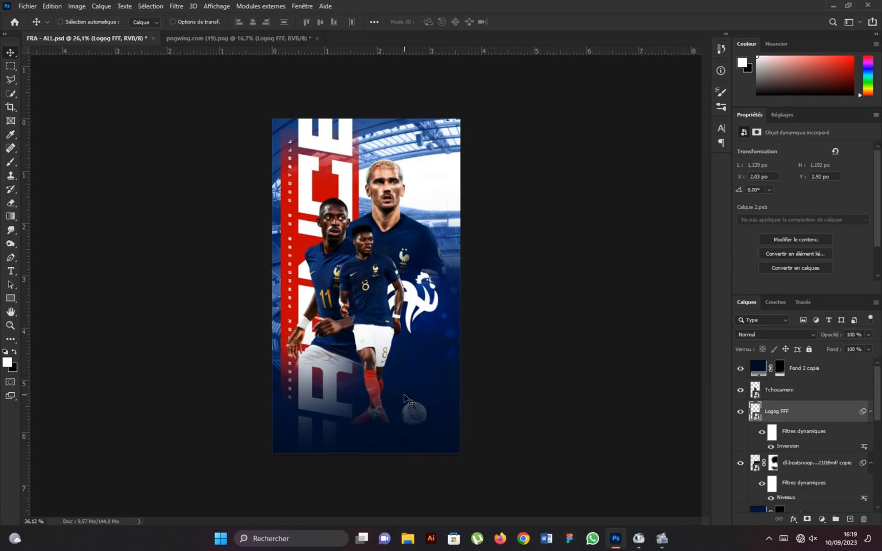
scroll(404, 397, up, 1)
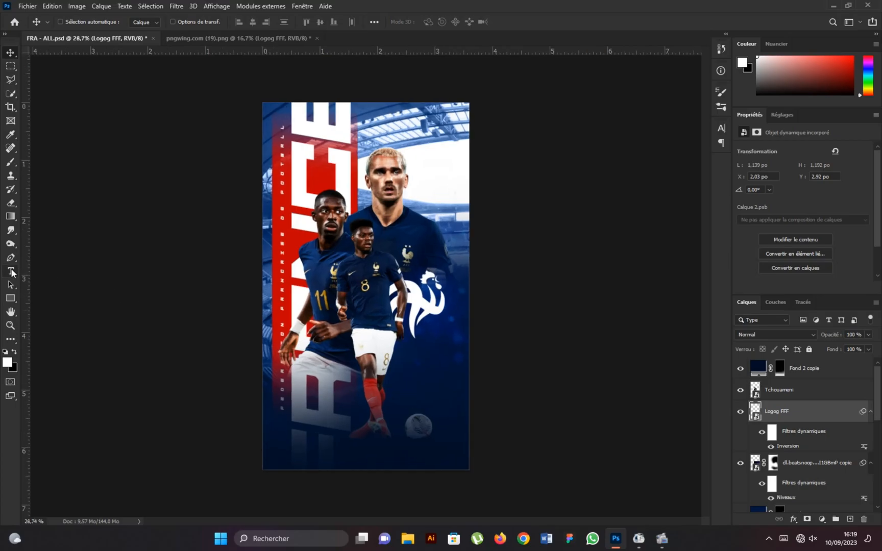
Duplicate the FRANCE text, bring the copy above all layers and place it partly off the lower right edge at about X 3.19, Y 3.65 inches.
scroll(809, 428, down, 4)
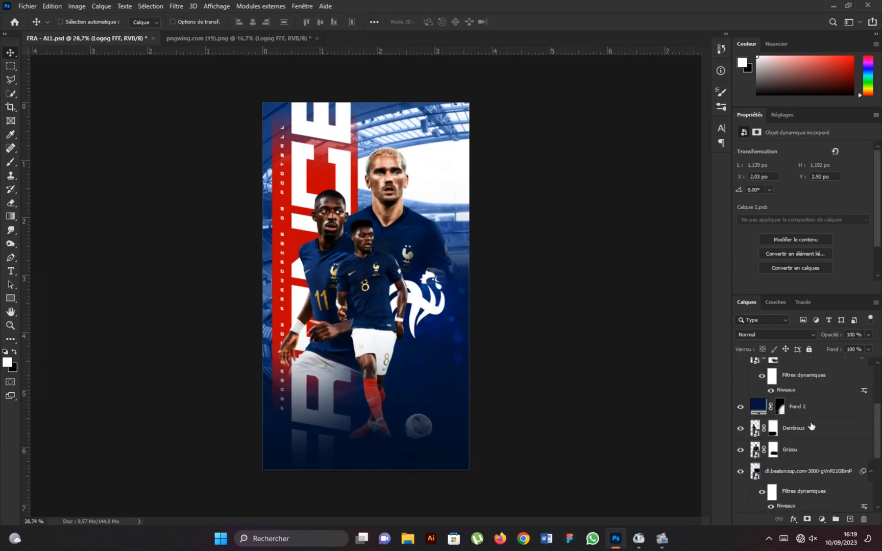
click(799, 422)
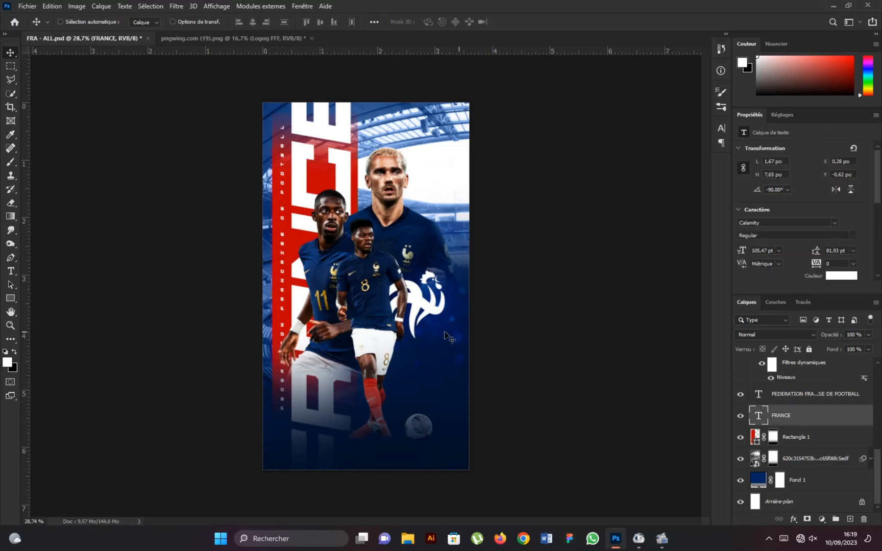
drag(305, 205, 443, 377)
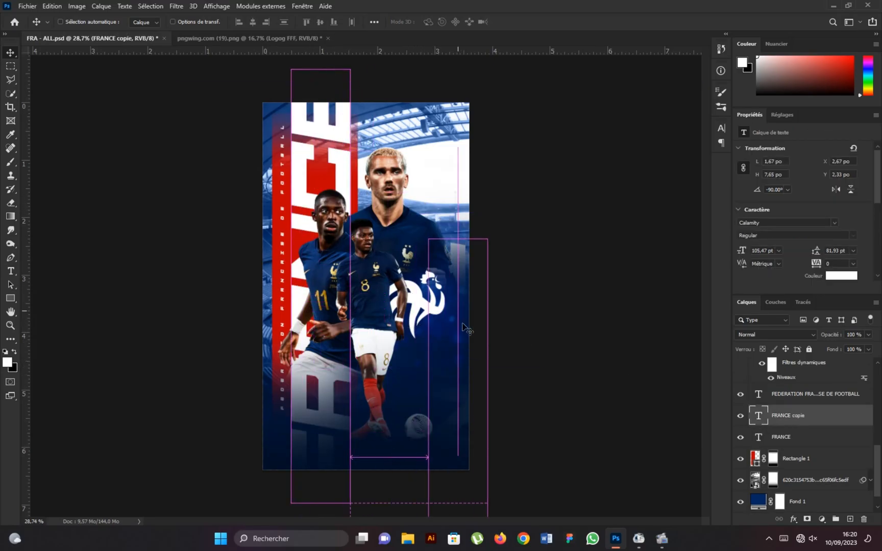
drag(799, 417, 805, 363)
drag(447, 279, 468, 346)
Change the FRANCE copy's text colour to dark blue #011c81.
click(845, 280)
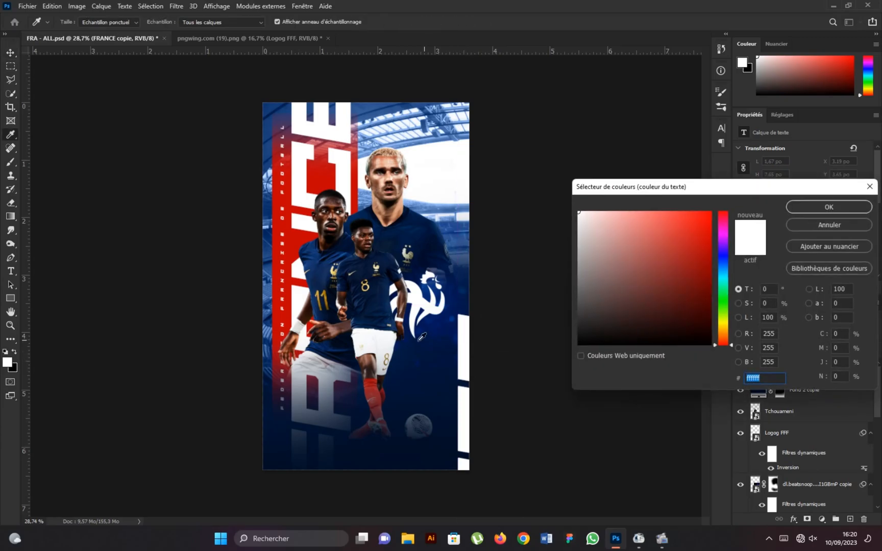
click(465, 289)
drag(659, 273, 710, 255)
click(725, 264)
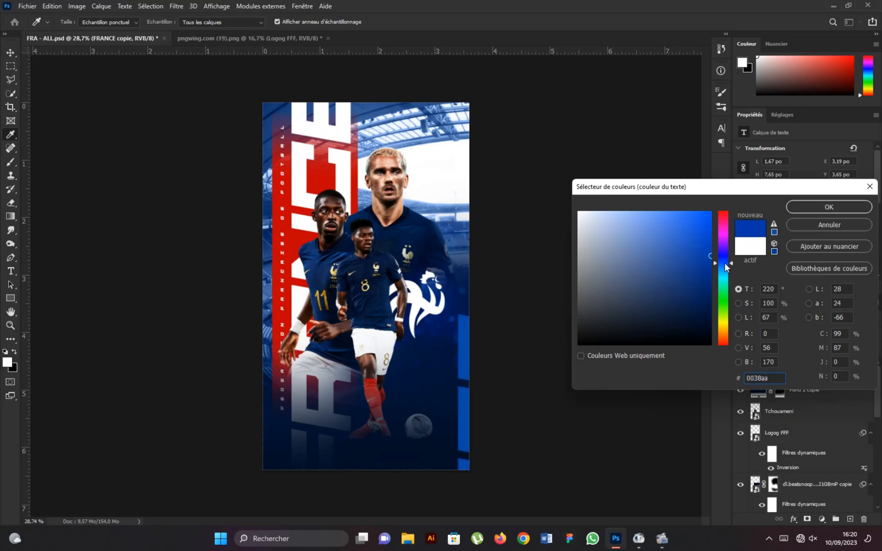
click(726, 260)
click(711, 275)
click(712, 281)
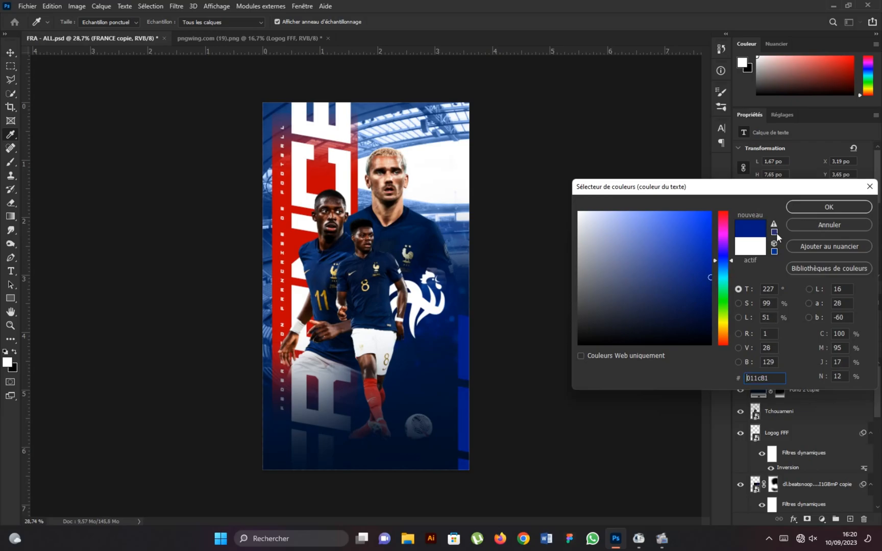
click(797, 207)
key(ctrl+minus)
scroll(449, 398, up, 1)
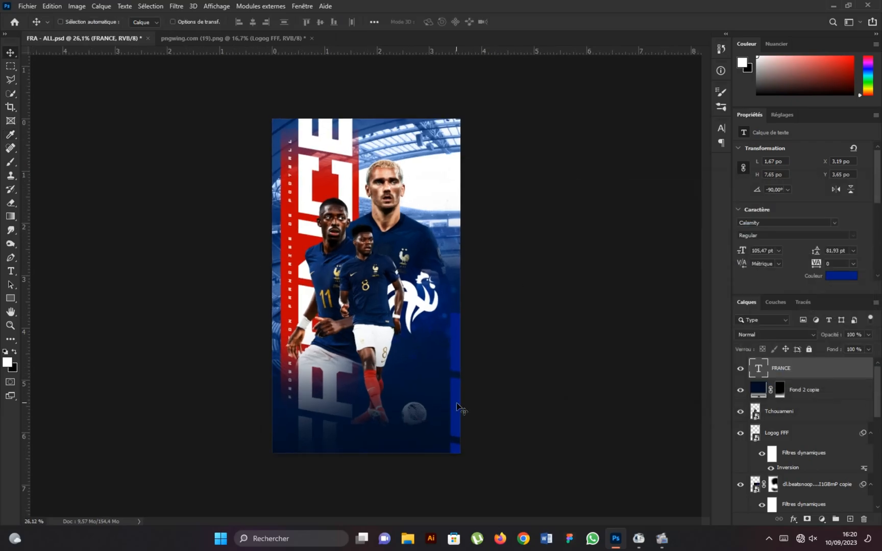
scroll(463, 414, up, 1)
scroll(459, 411, down, 2)
scroll(395, 342, up, 1)
scroll(375, 339, up, 1)
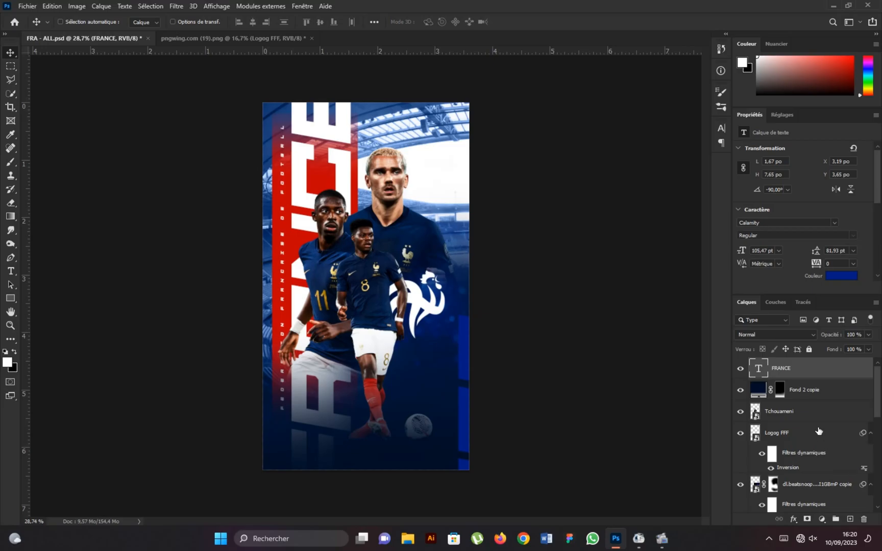
scroll(798, 425, down, 10)
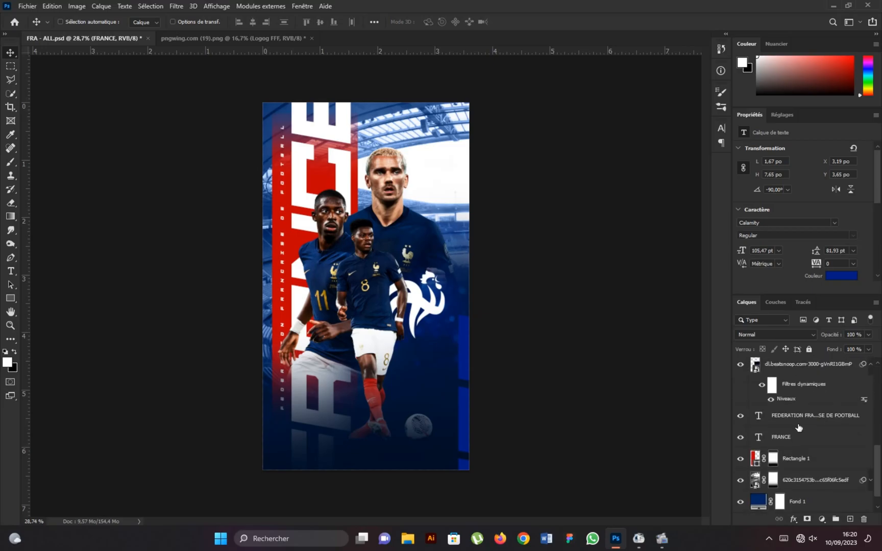
Add the two-line text "FRANCE ALLEMAGNE" in Calamity Regular at 14.23 pt above the ball, beside the front player's legs.
click(10, 271)
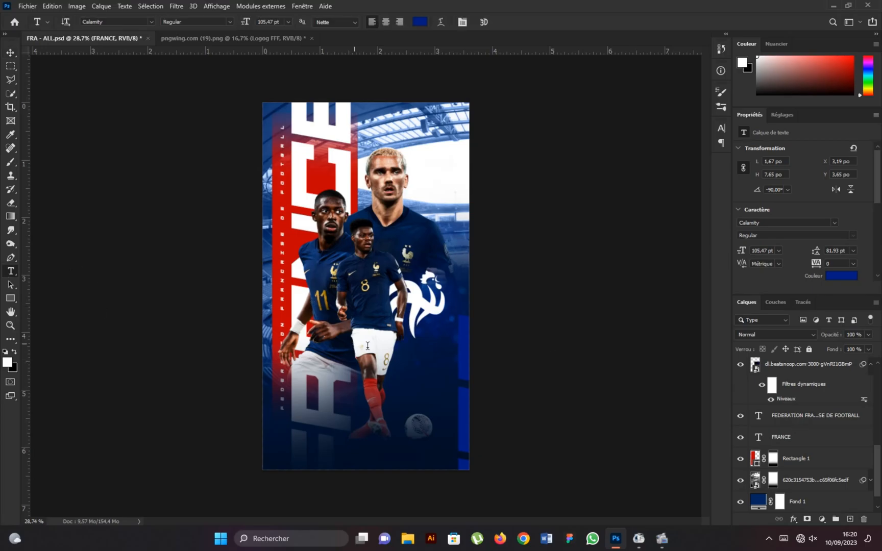
click(398, 378)
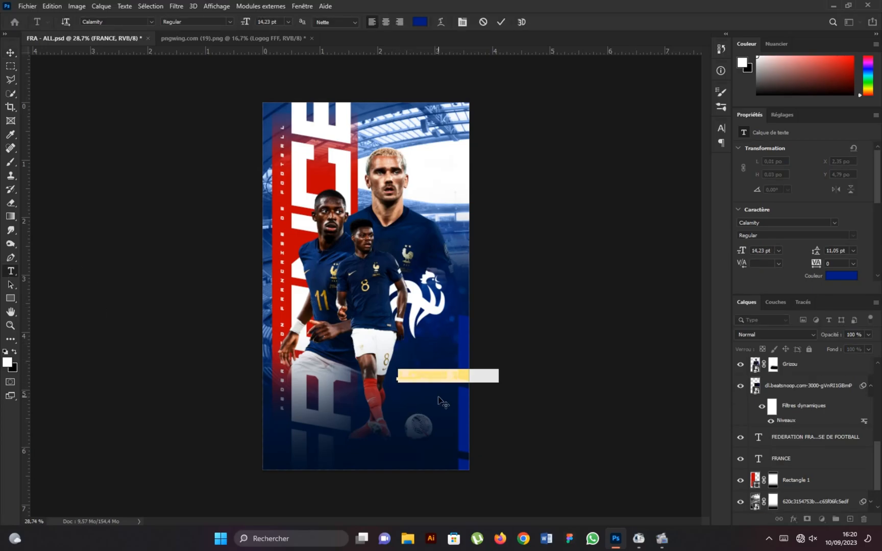
key(BackSpace)
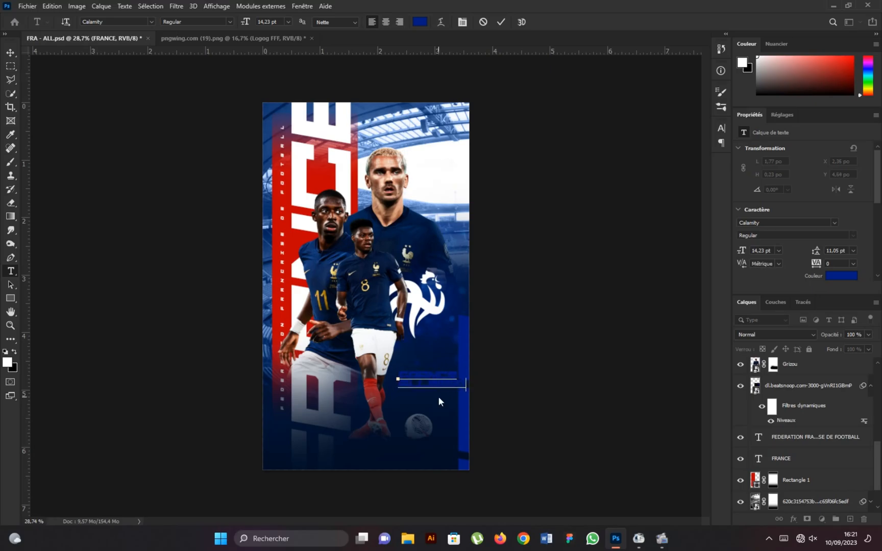
click(500, 21)
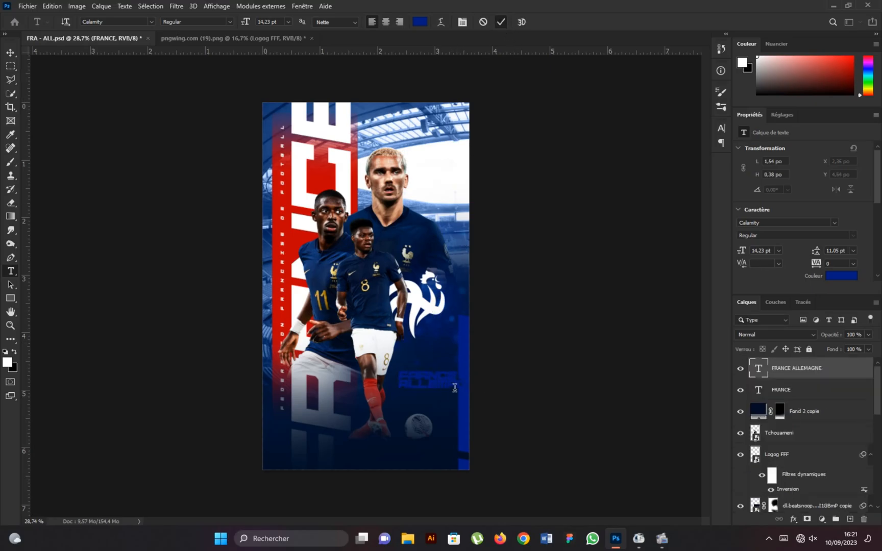
Change the font of the FRANCE ALLEMAGNE text to HighriseDemo Regular.
click(10, 53)
scroll(450, 386, up, 2)
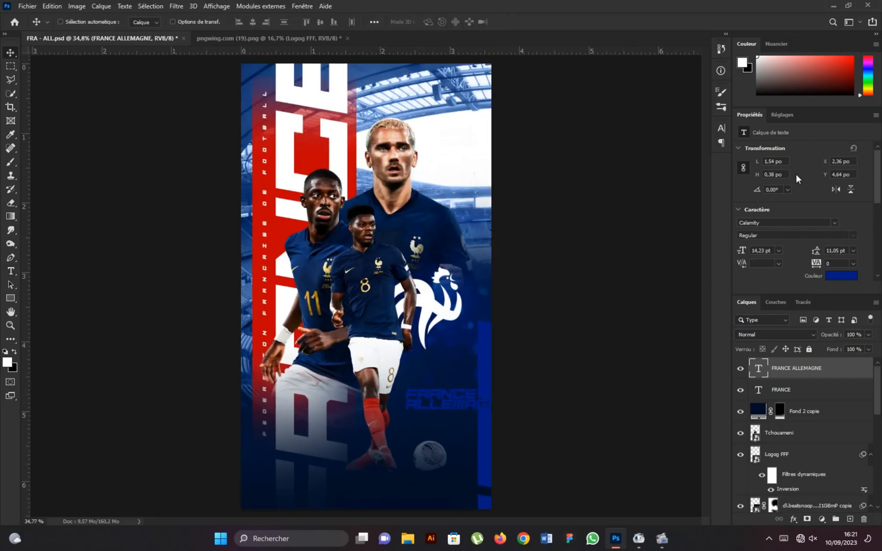
click(740, 222)
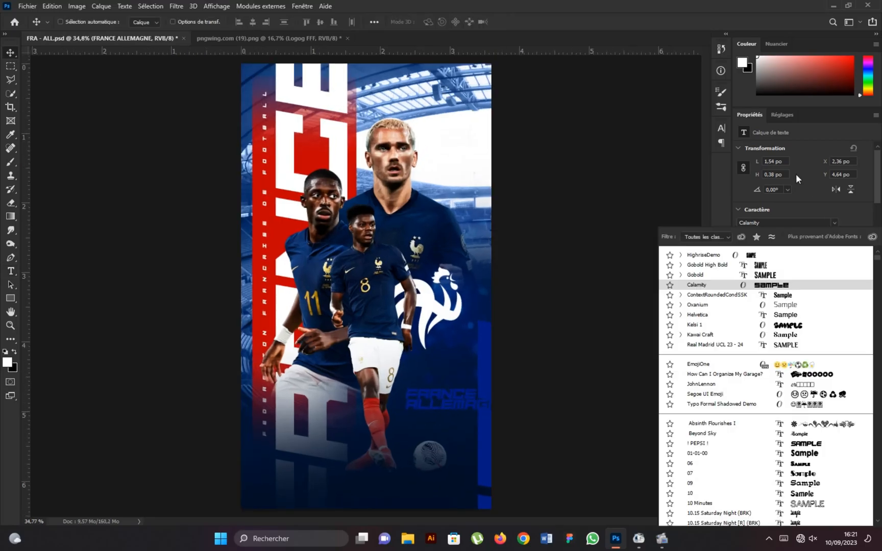
click(707, 255)
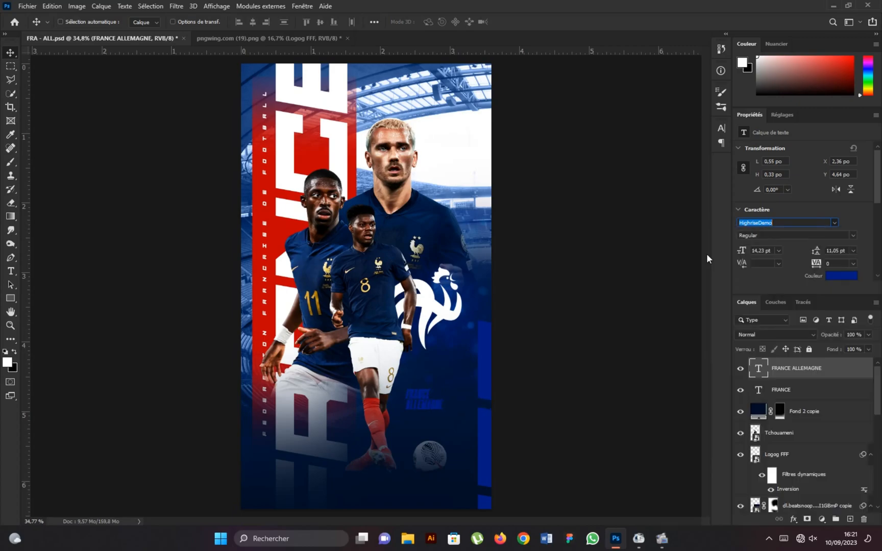
click(638, 300)
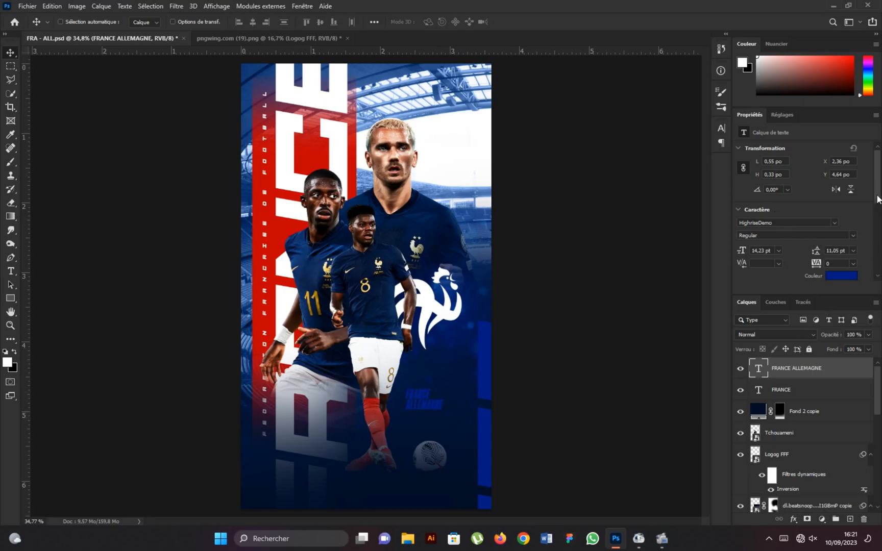
Set the FRANCE ALLEMAGNE text colour to white #ffffff.
click(835, 276)
click(581, 211)
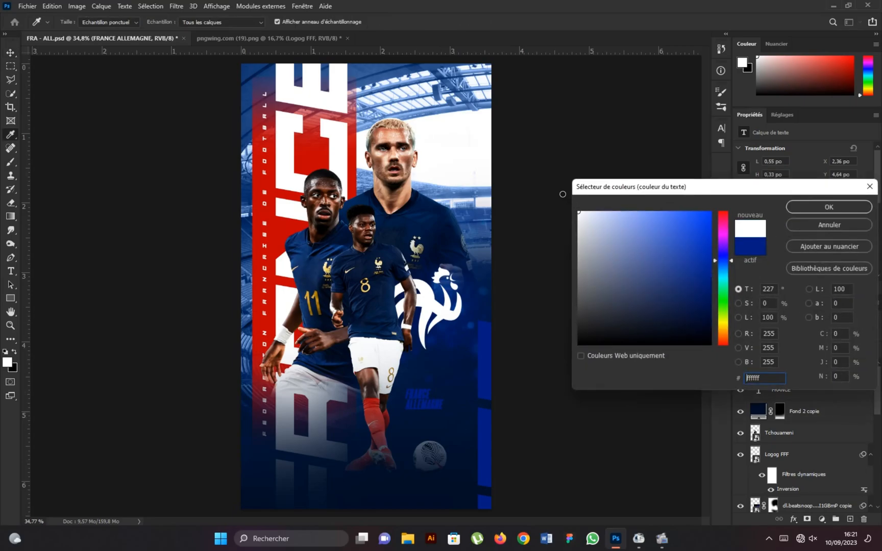
click(822, 207)
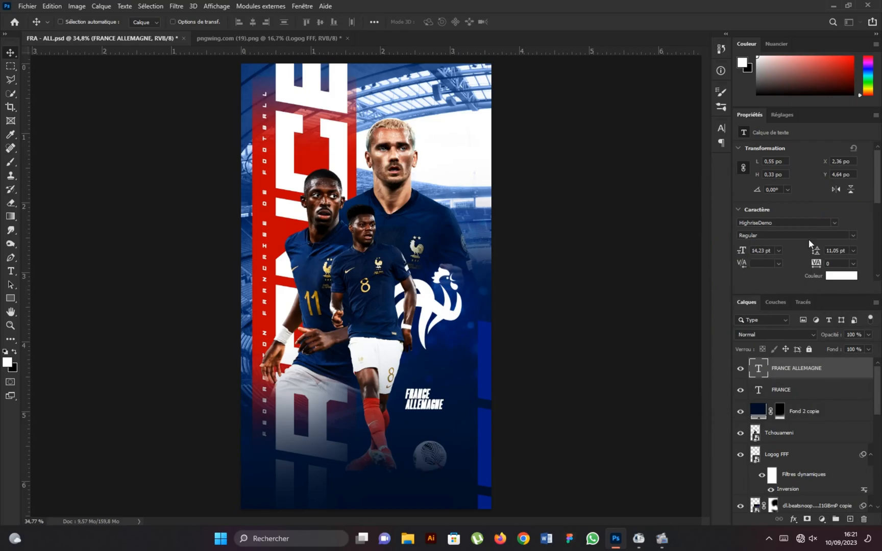
Remove the faux bold and faux italic styles from the FRANCE ALLEMAGNE text.
scroll(776, 227, down, 3)
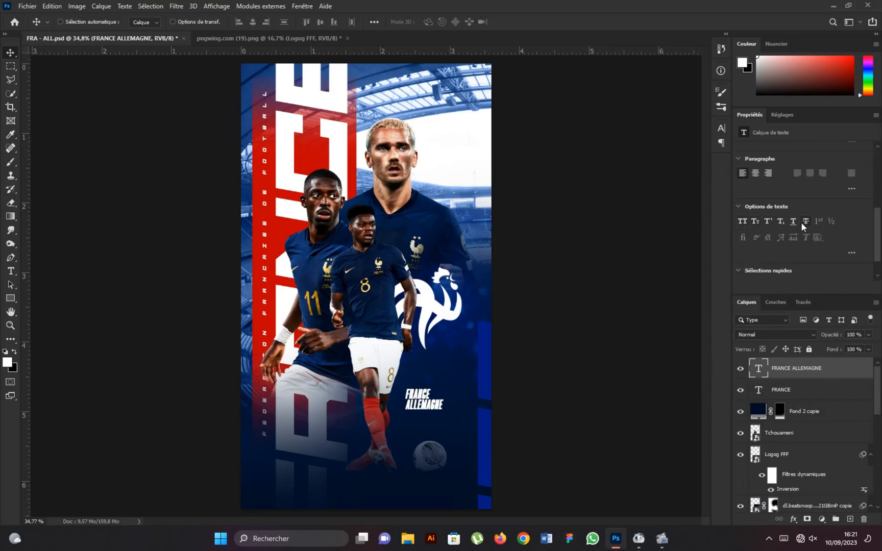
click(722, 128)
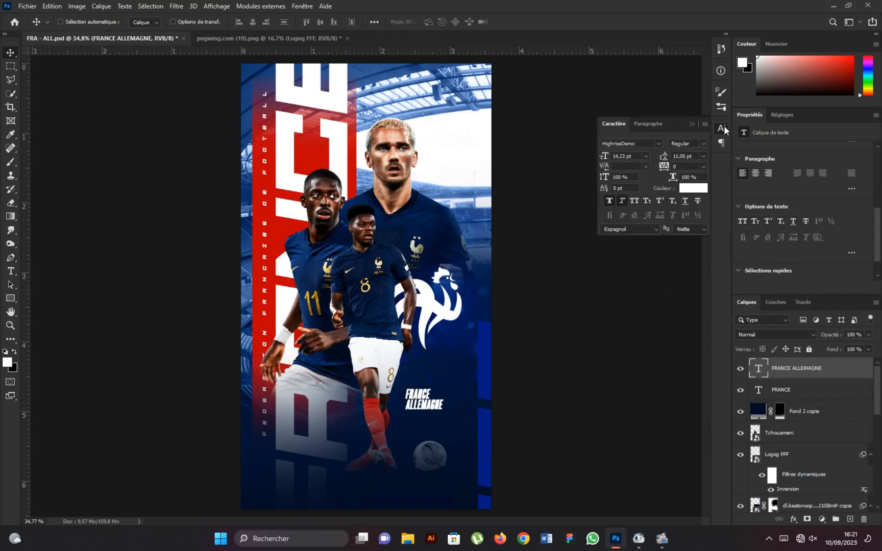
click(610, 201)
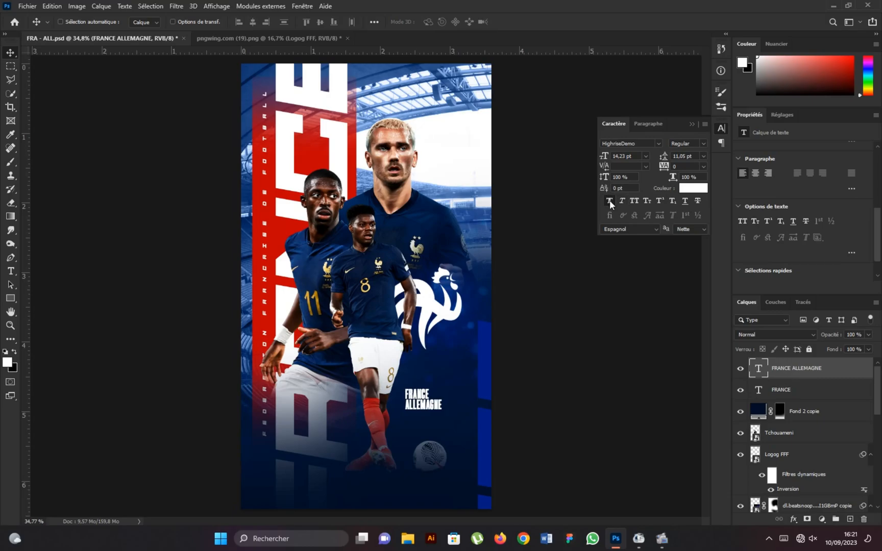
click(609, 201)
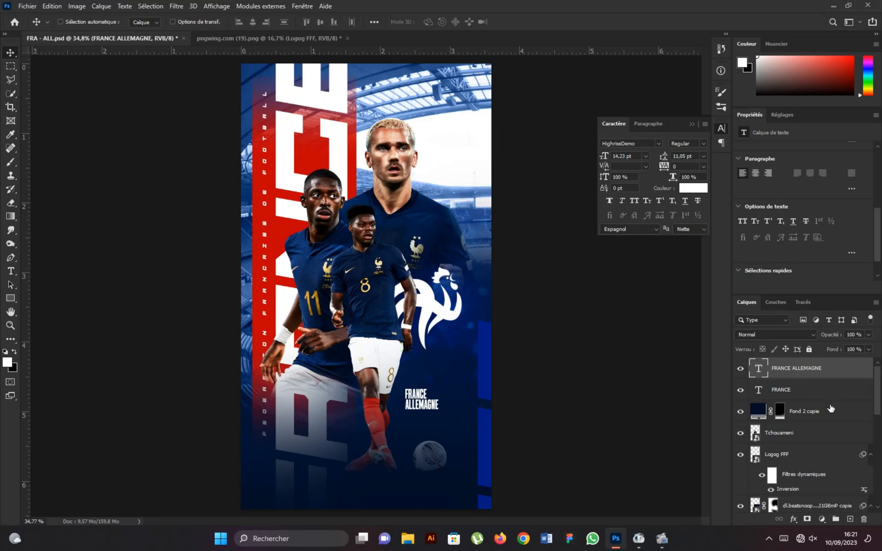
Turn off faux bold on the vertical FEDERATION FRANCAISE DE FOOTBALL text.
scroll(817, 412, down, 5)
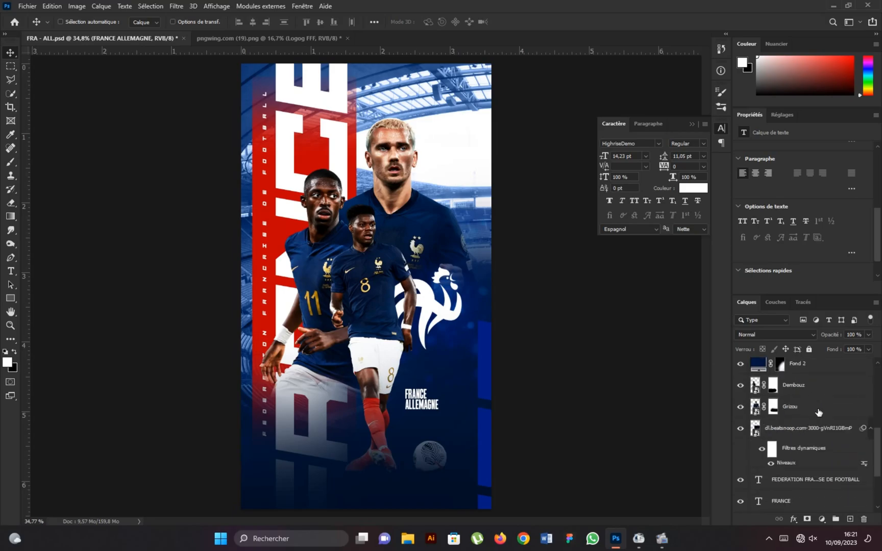
click(817, 434)
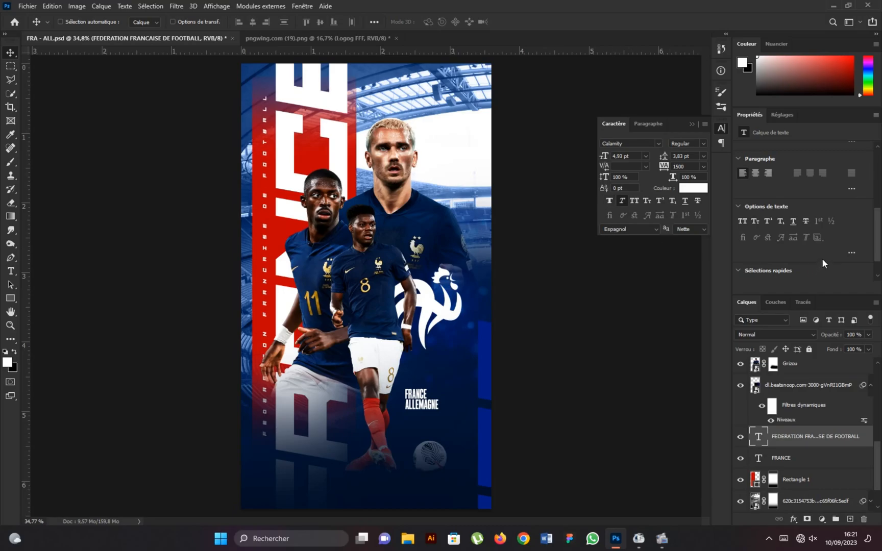
click(692, 124)
scroll(831, 408, up, 3)
scroll(831, 409, up, 4)
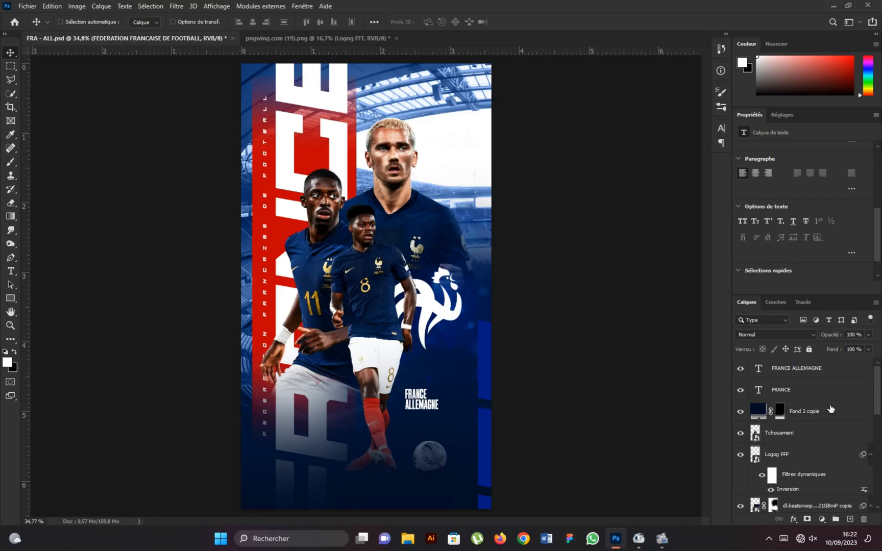
Set the leading of the FRANCE ALLEMAGNE text to 14 pt.
click(851, 374)
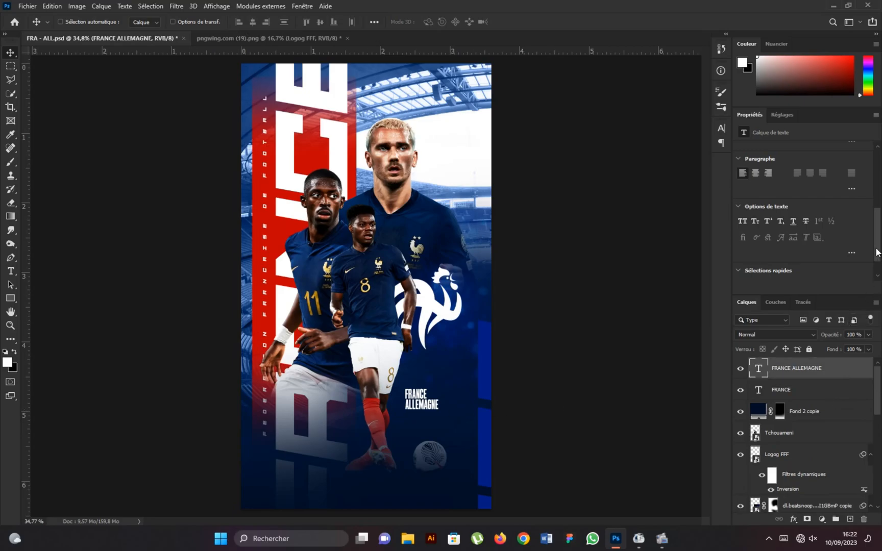
scroll(877, 252, up, 5)
click(853, 233)
click(848, 307)
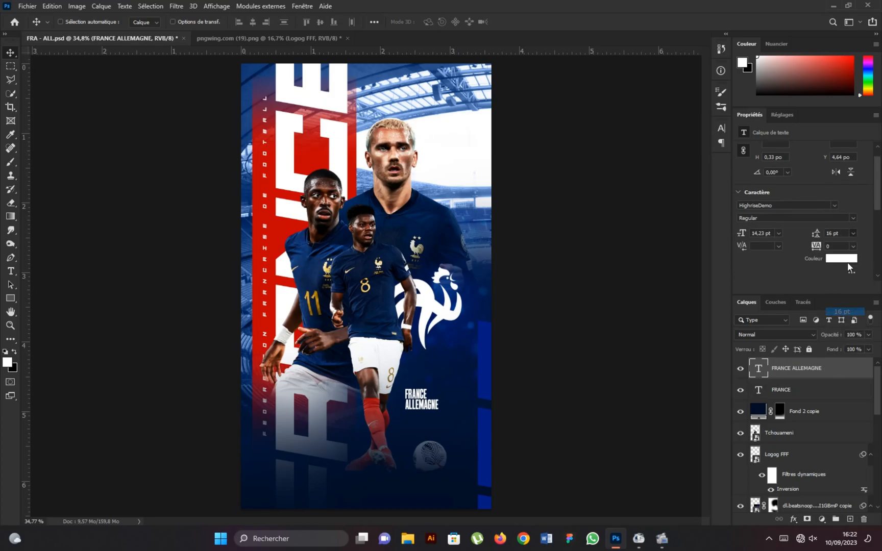
click(852, 234)
click(843, 304)
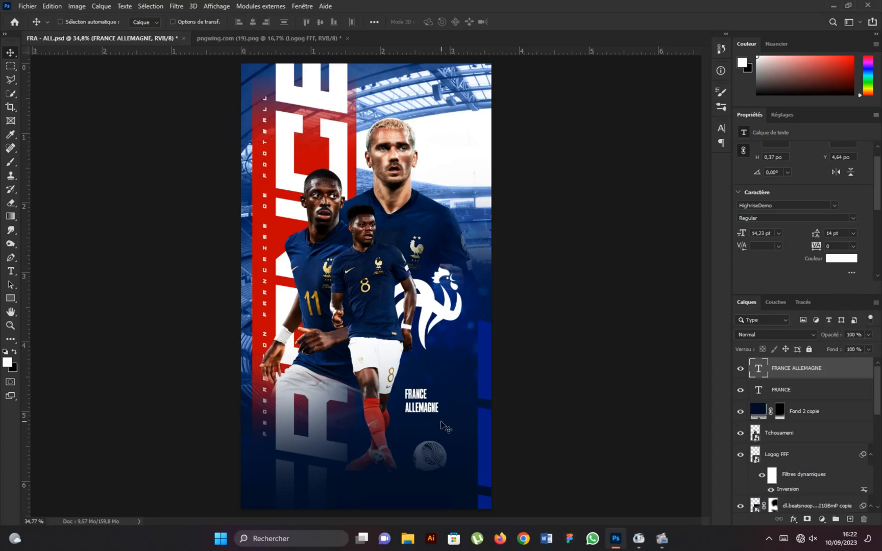
Scale the FRANCE ALLEMAGNE text up to about 158% and nudge it slightly right.
key(ctrl+t)
drag(437, 386, 458, 372)
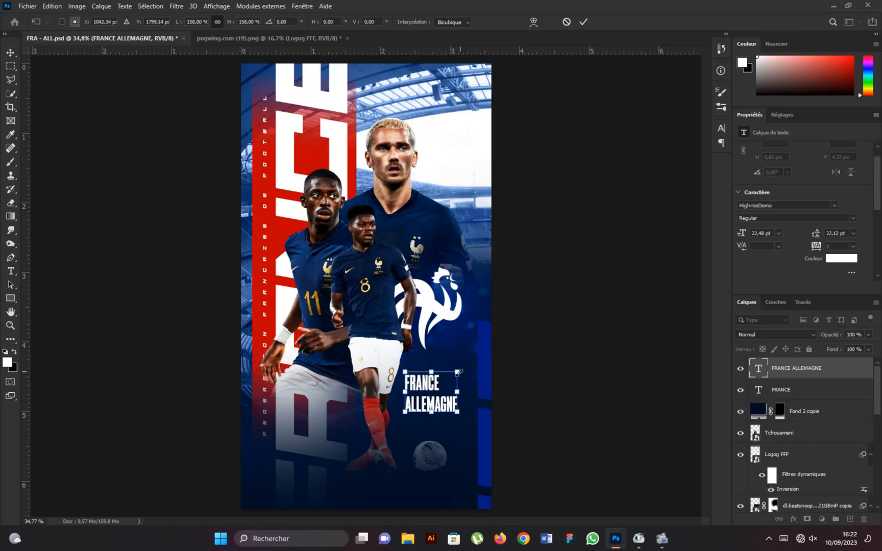
click(584, 22)
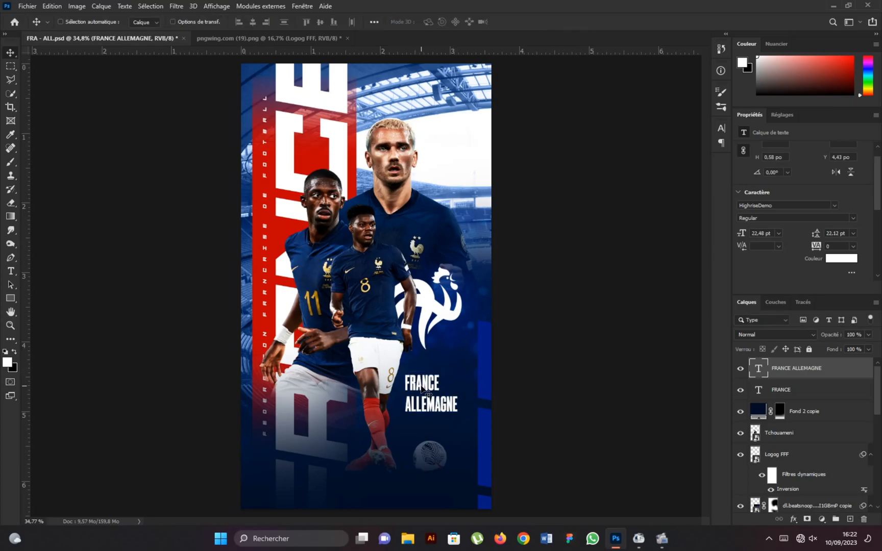
key(Right)
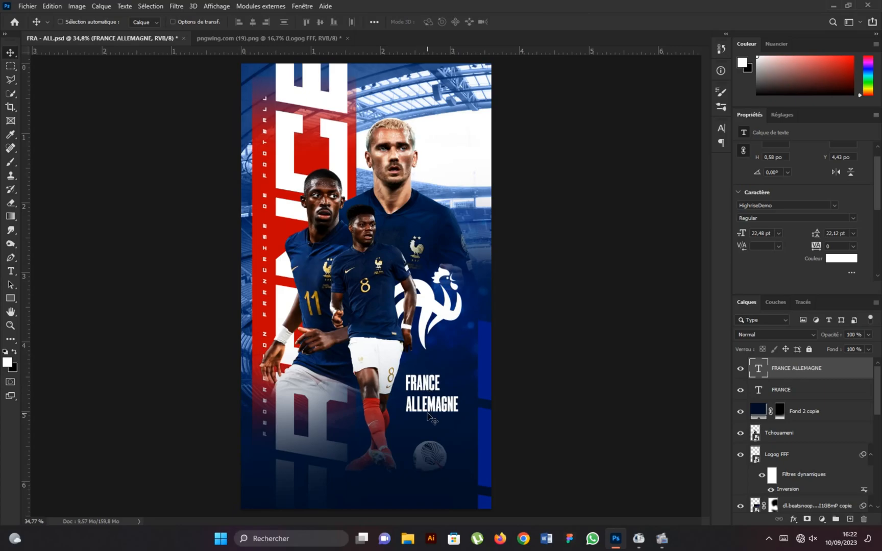
Duplicate the FRANCE ALLEMAGNE text, change the copy's wording to "VS" and place it just right of the word FRANCE.
drag(428, 414, 452, 361)
double_click(453, 363)
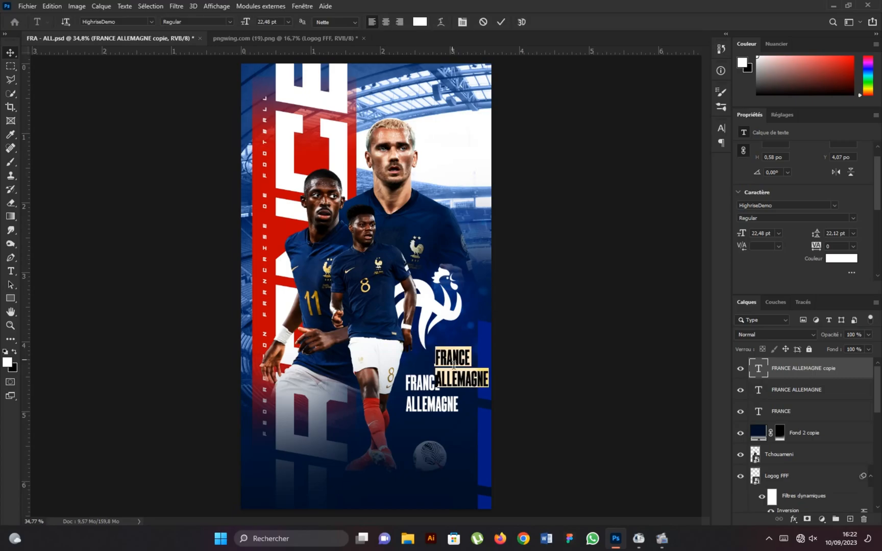
text(VS)
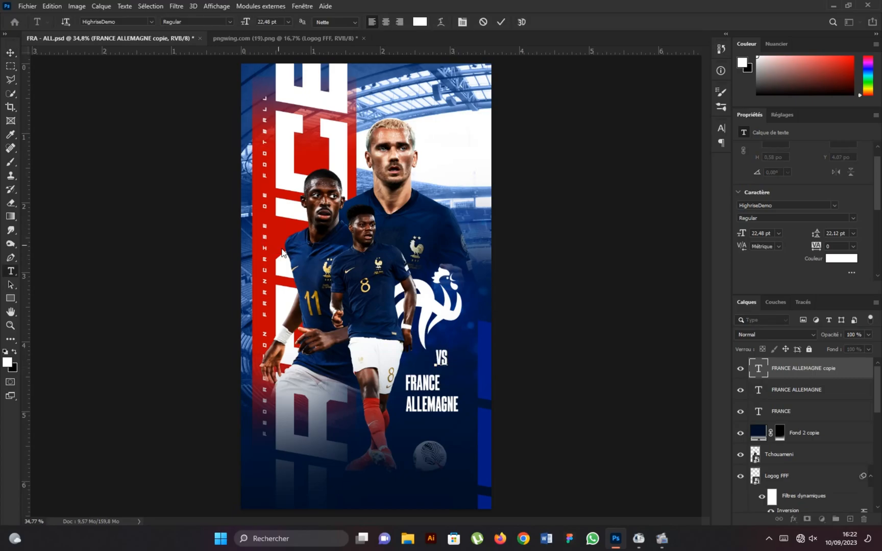
click(7, 53)
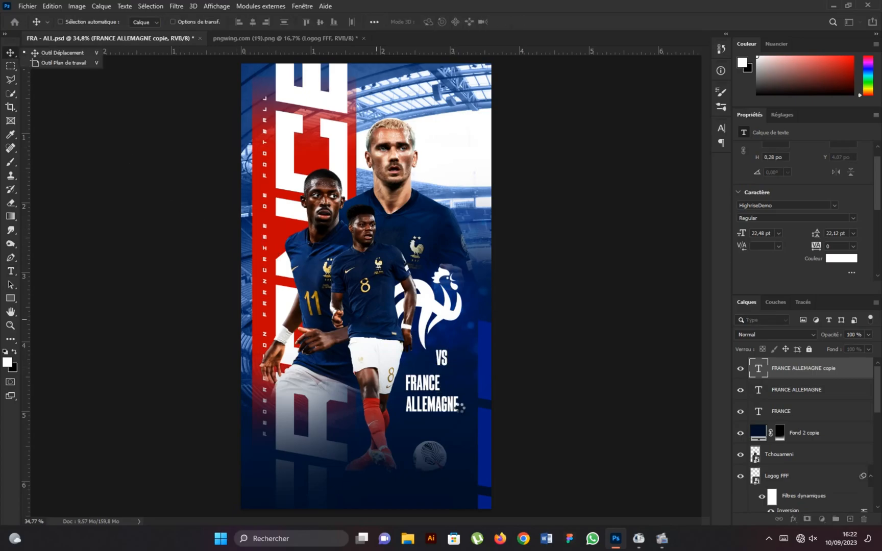
scroll(463, 420, up, 3)
drag(429, 306, 450, 352)
Colour the VS text red #c10002, sampled from the poster's red panel.
click(841, 258)
click(131, 222)
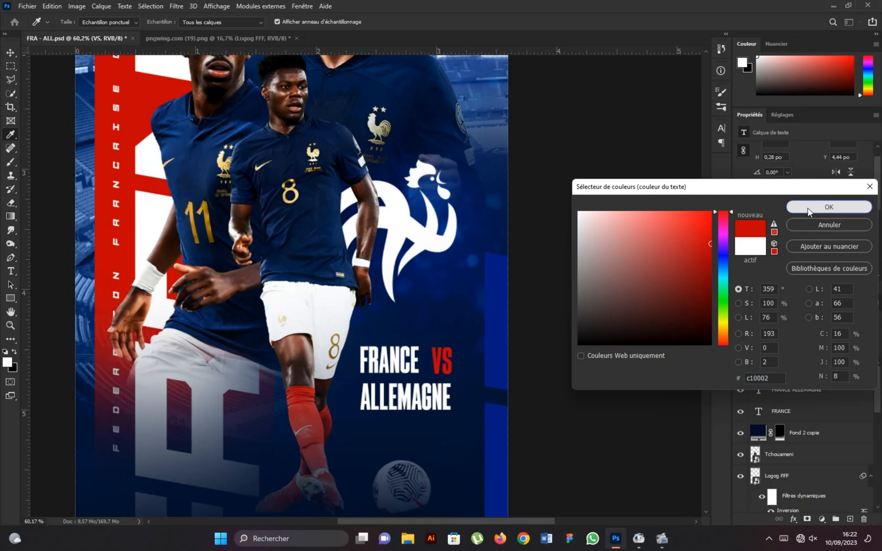
click(814, 208)
Scale the VS text down to about 62%, keeping its lower right corner in place.
key(ctrl+t)
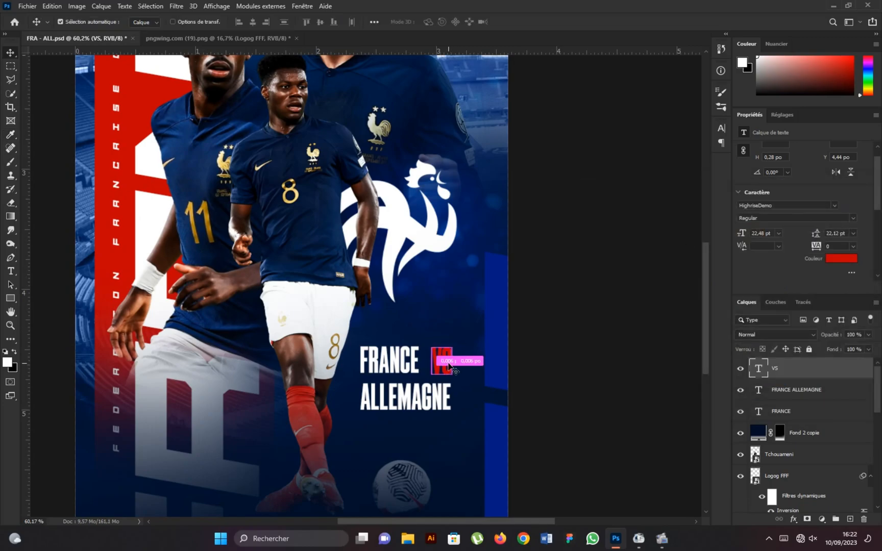
drag(431, 343, 437, 353)
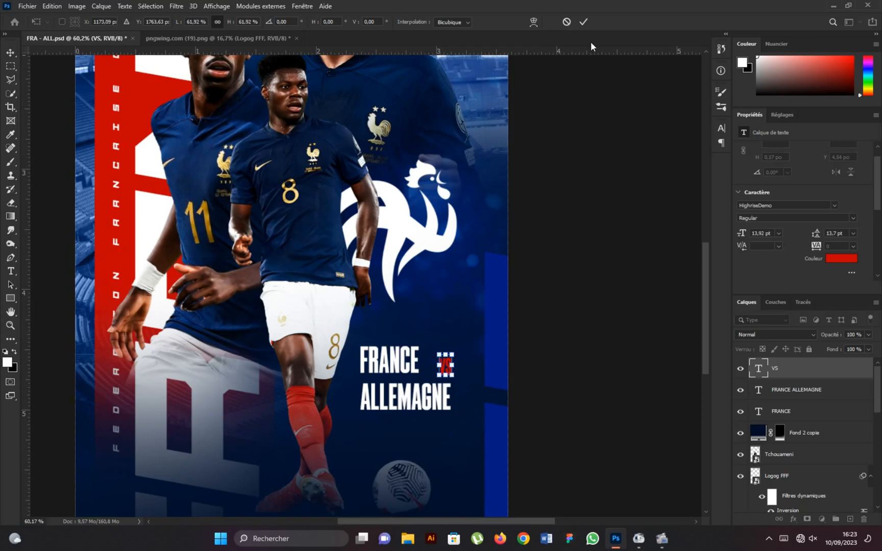
click(583, 22)
Tighten the leading of the FRANCE ALLEMAGNE text to 20 pt.
scroll(354, 349, down, 4)
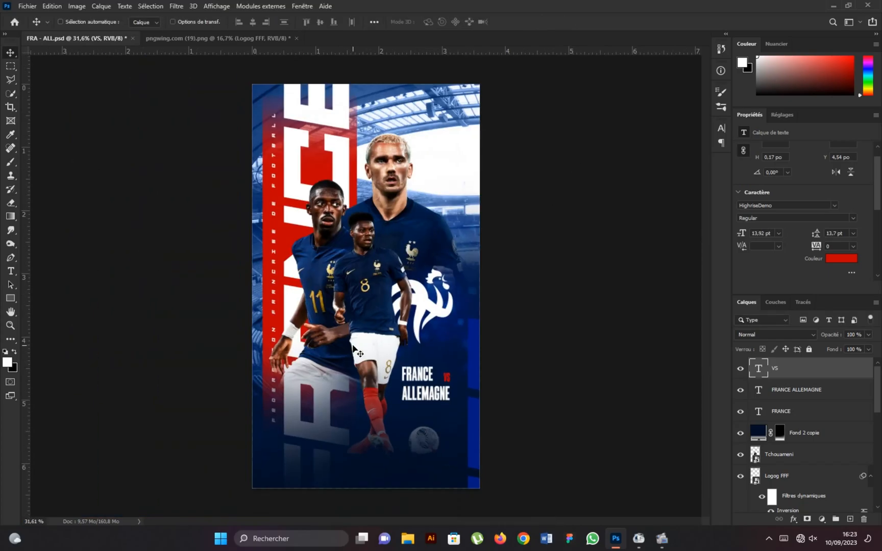
scroll(354, 348, down, 1)
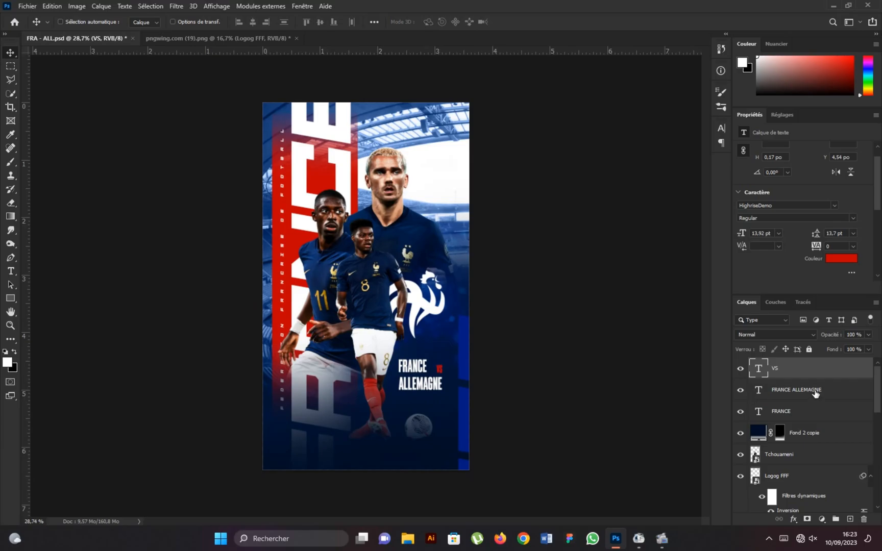
click(796, 395)
click(853, 234)
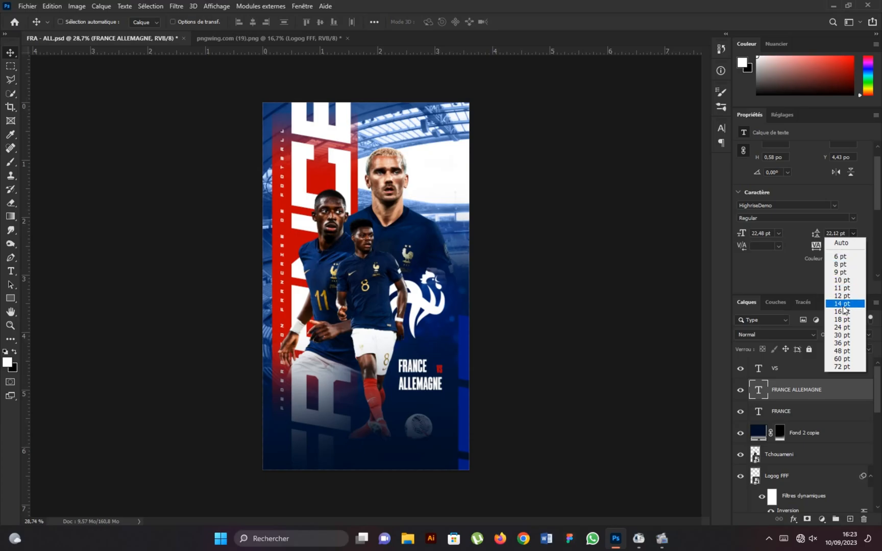
click(842, 319)
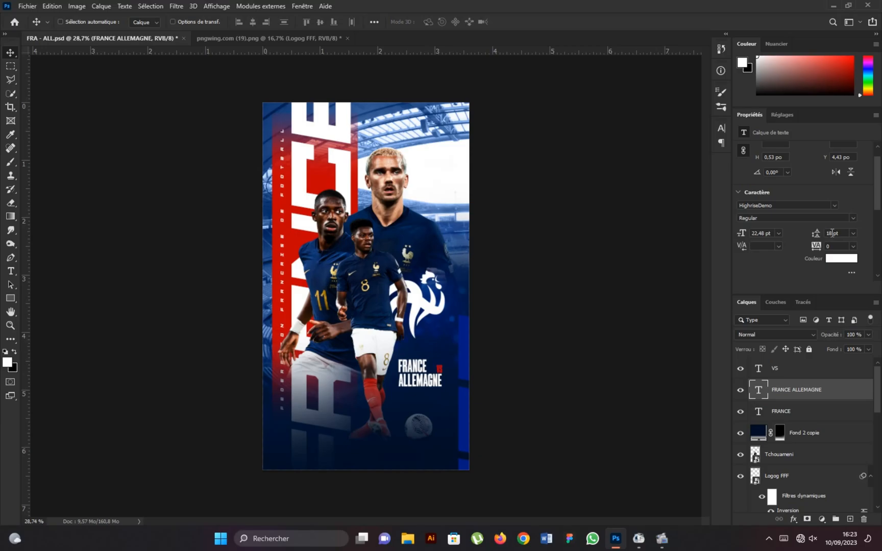
Shift the VS text slightly up and left to Y 4.53 inches, in line with the end of ALLEMAGNE.
scroll(428, 393, up, 8)
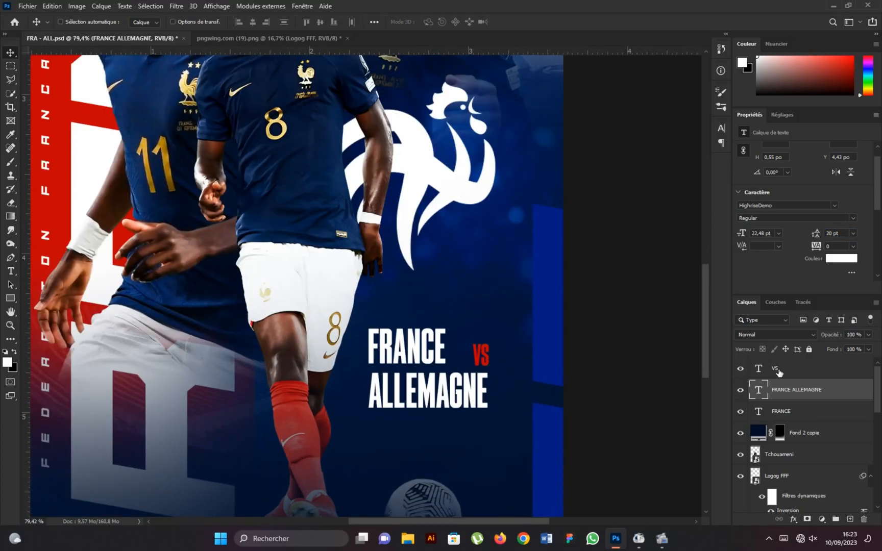
click(778, 371)
drag(489, 364, 485, 362)
scroll(412, 389, down, 9)
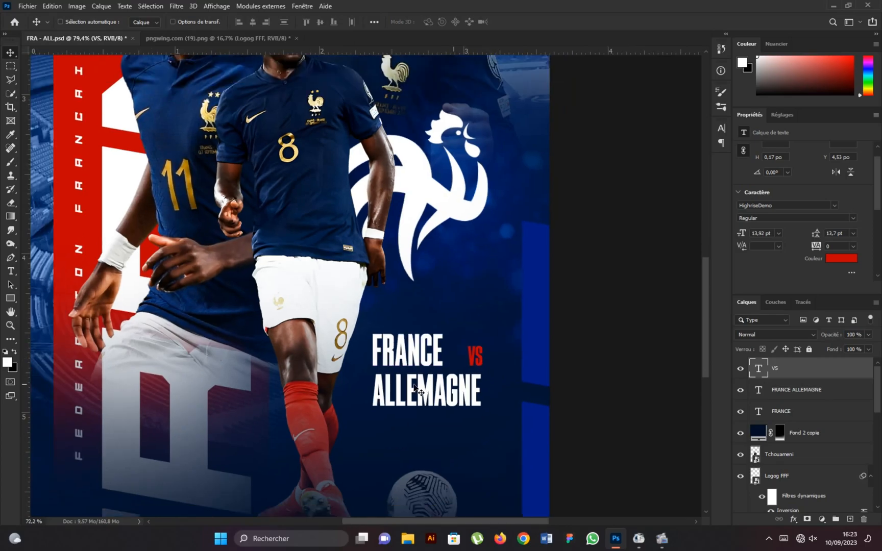
scroll(413, 389, up, 2)
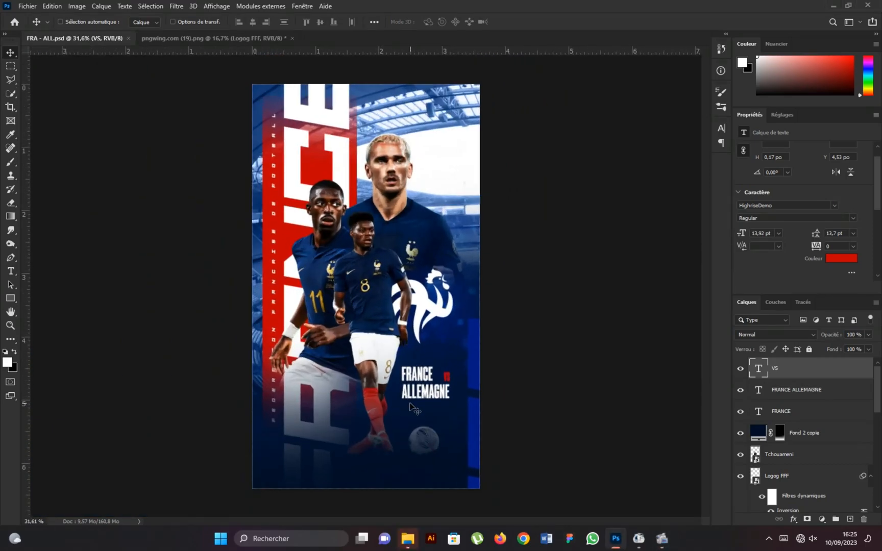
Duplicate the FRANCE ALLEMAGNE text and place the copy directly below the original at about Y 4.99 inches.
scroll(428, 421, up, 4)
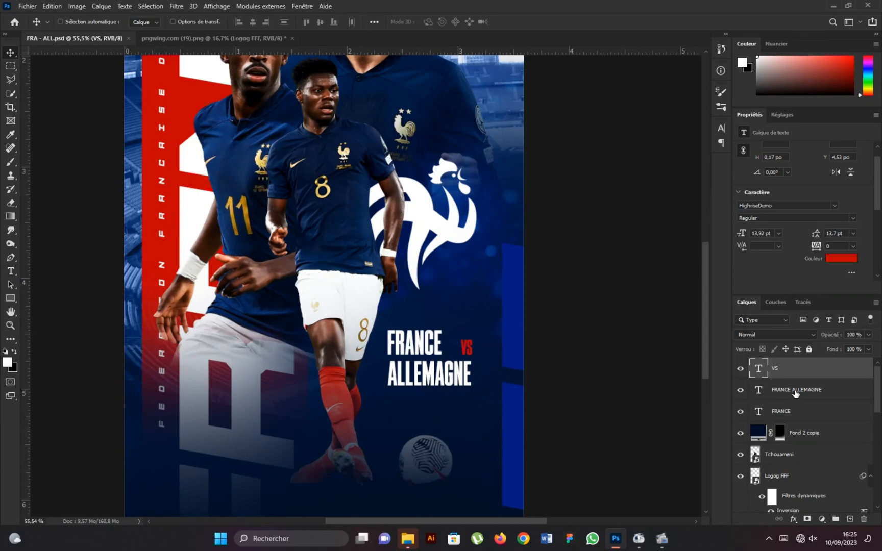
ctrl+click(455, 371)
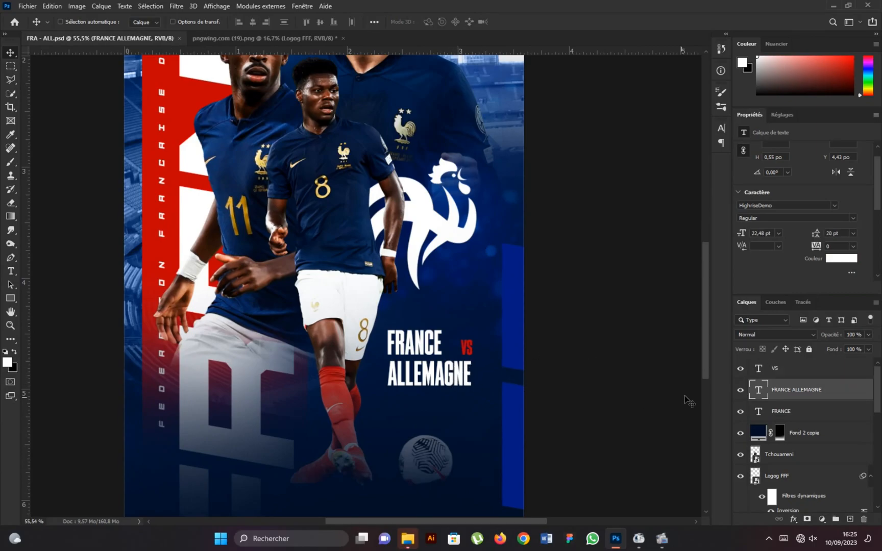
key(ctrl+j)
drag(405, 352, 405, 412)
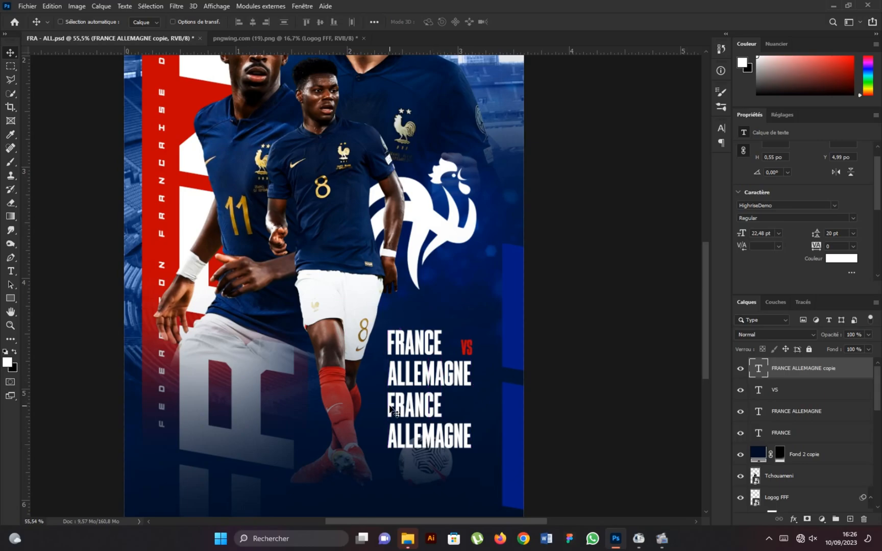
Undo the Thin font style so the match date and STADE IDUNA PARK lines use GalanoGrotesque-Regular.
key(Return)
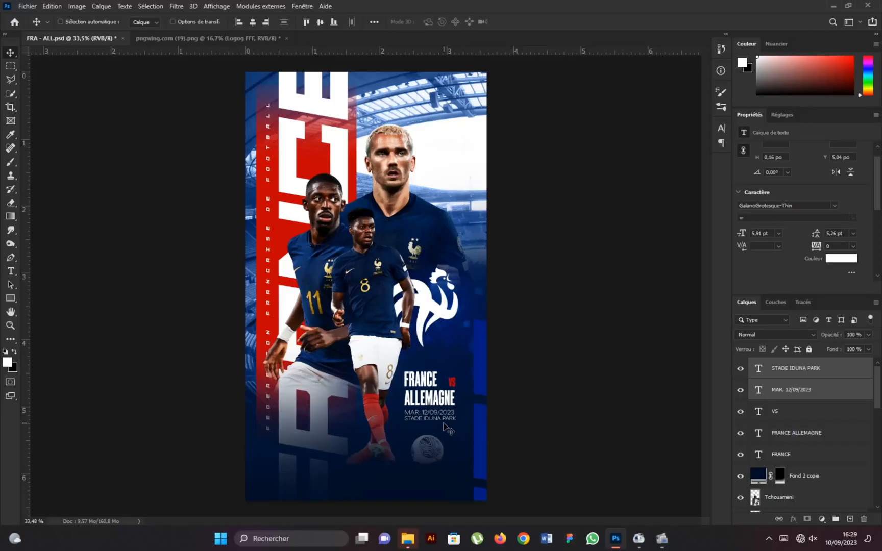
scroll(372, 341, down, 2)
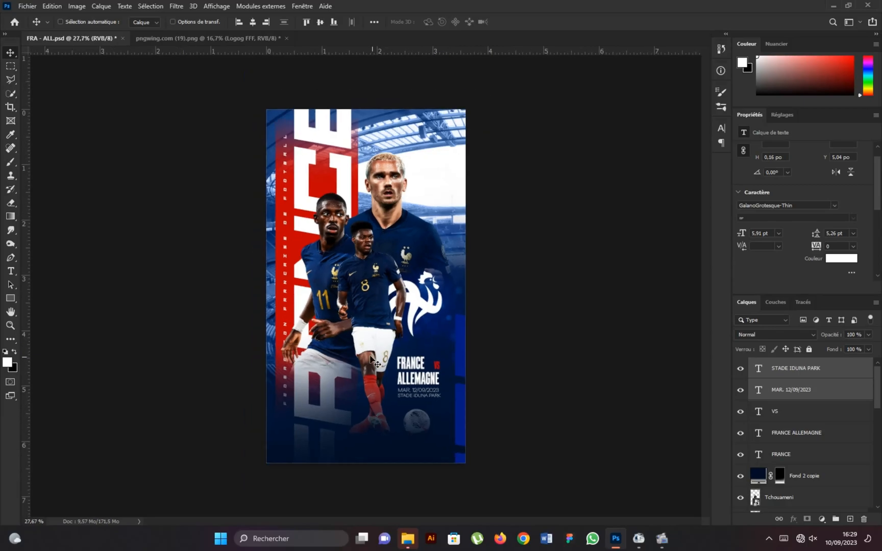
scroll(371, 341, up, 1)
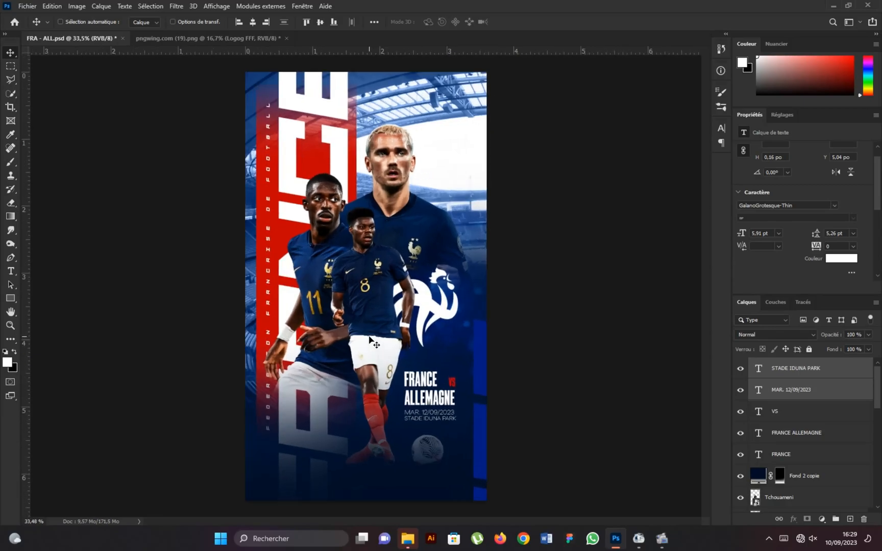
key(ctrl+z)
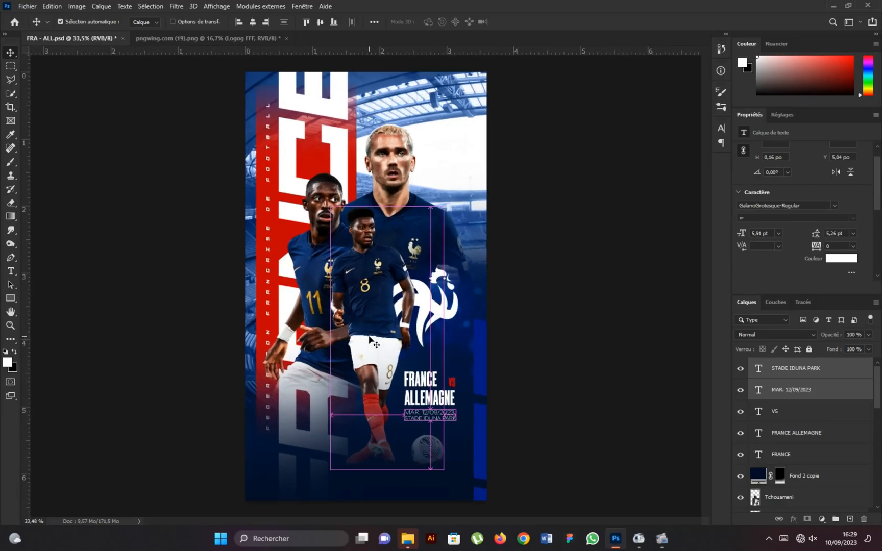
scroll(361, 370, down, 2)
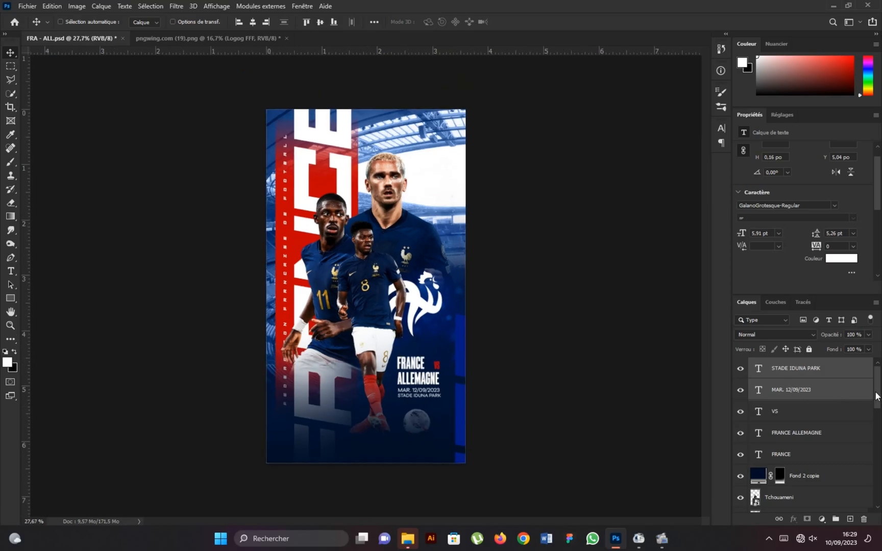
Group the five text layers from STADE IDUNA PARK down to FRANCE and name the group MATCH.
scroll(874, 396, down, 5)
scroll(784, 452, up, 5)
shift+click(800, 454)
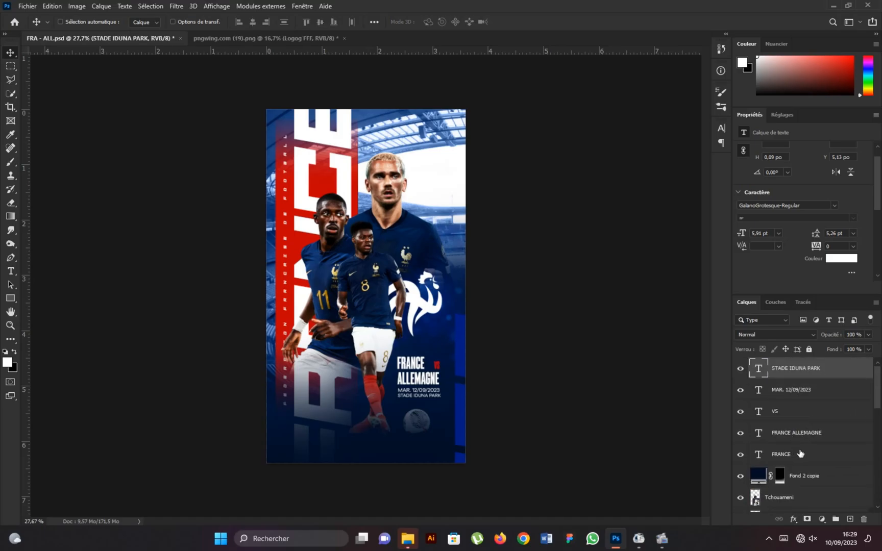
shift+click(797, 455)
click(835, 519)
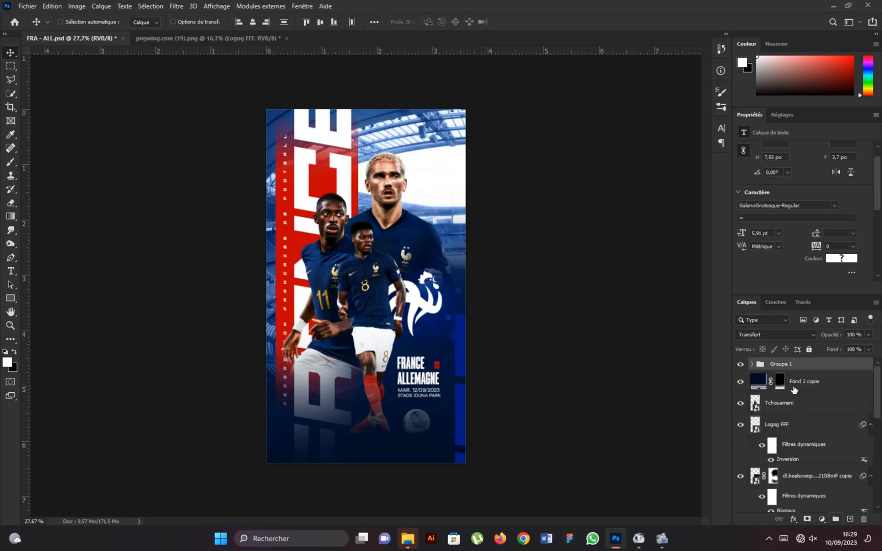
double_click(785, 364)
text(MATC)
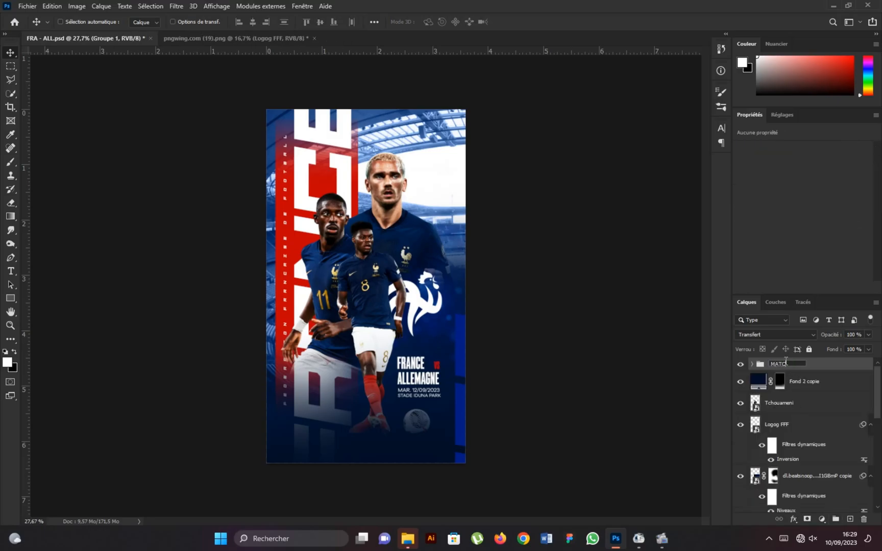
text(H)
Add a new empty layer above the Tchouameni layer and clip it to that player.
click(785, 404)
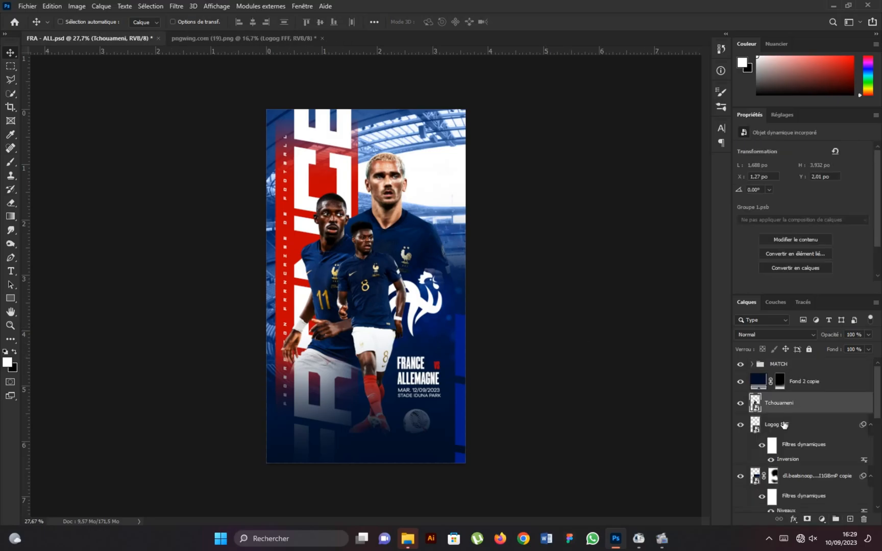
click(785, 425)
click(820, 406)
click(850, 518)
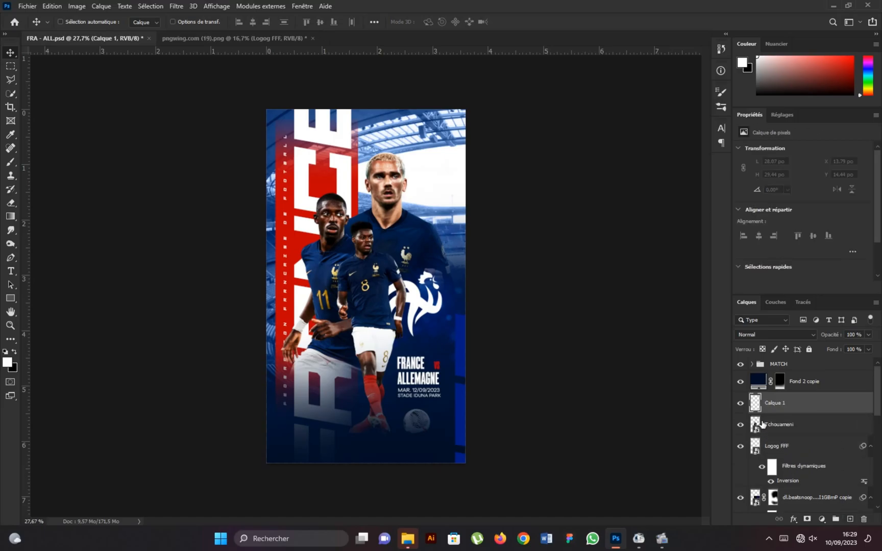
alt+click(760, 414)
Paint soft black shading over the central player's feet on the clipped layer and add a shadow layer named Ombre beneath him.
click(12, 162)
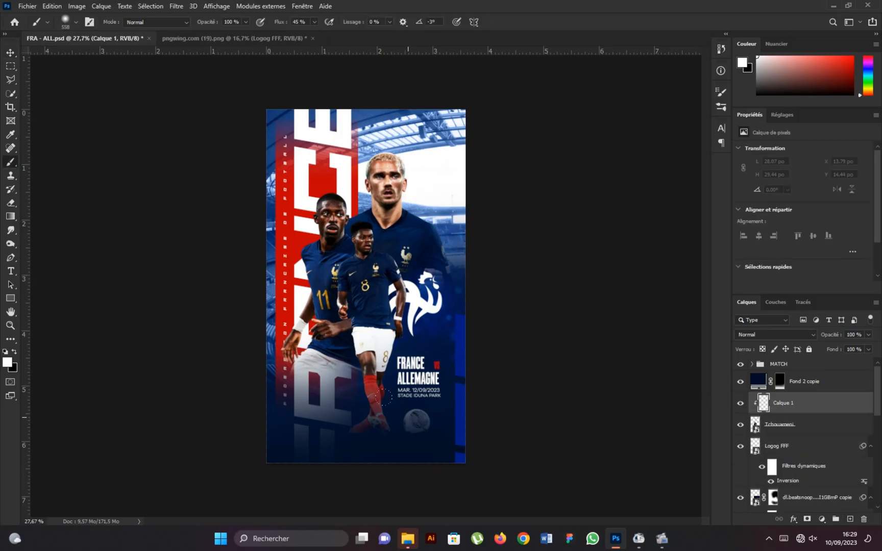
scroll(388, 408, up, 5)
drag(359, 389, 349, 334)
key(x)
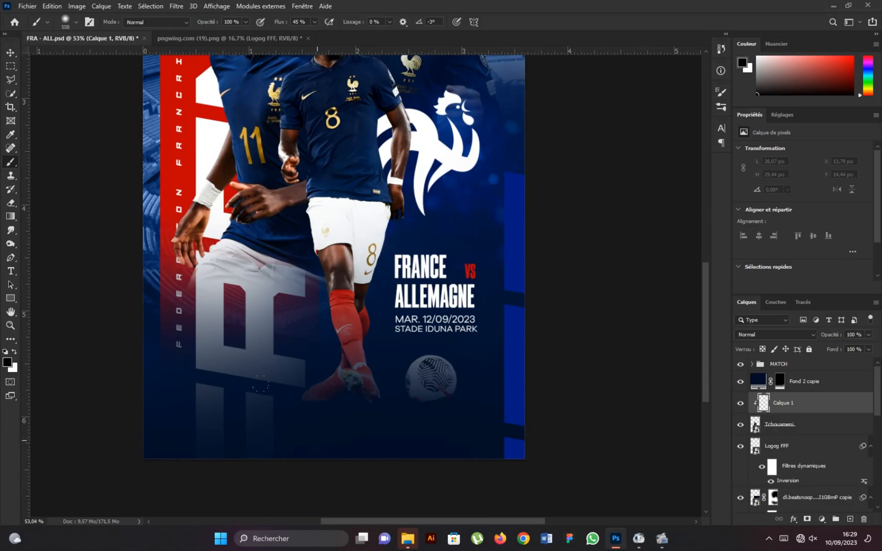
drag(325, 390, 396, 373)
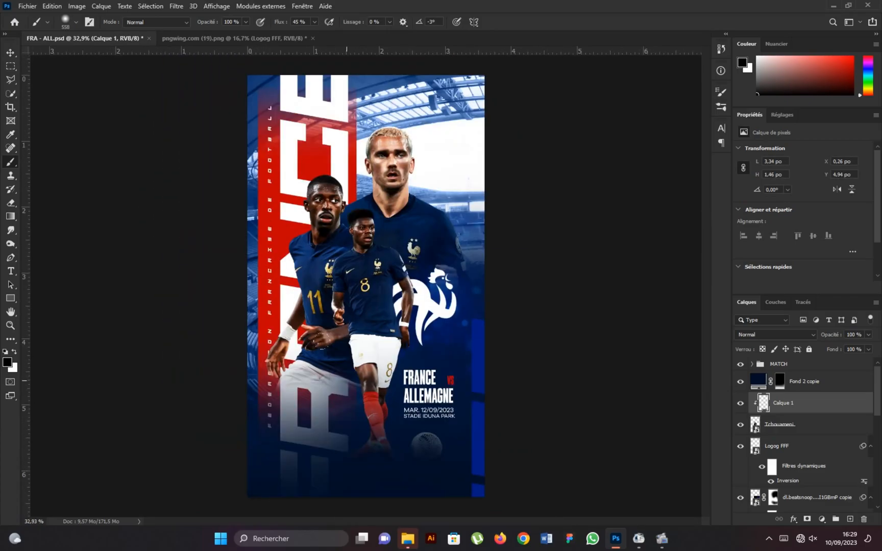
click(781, 445)
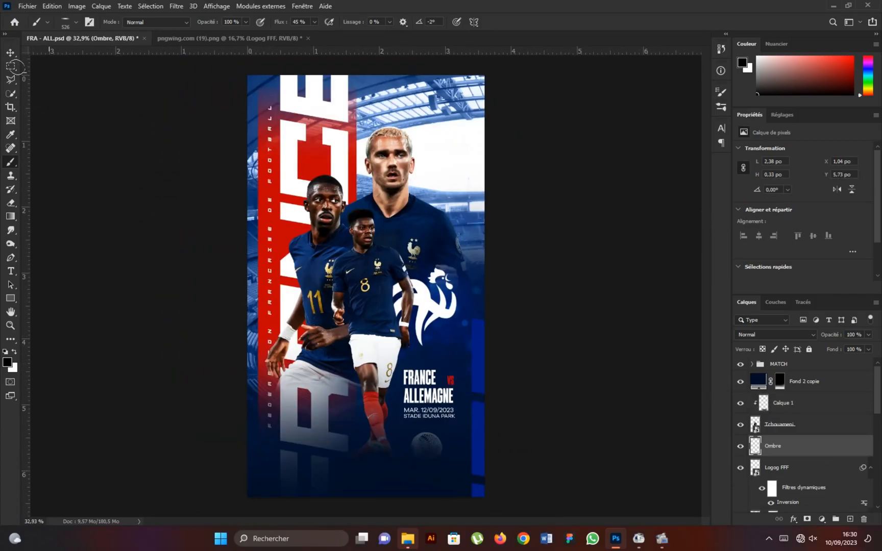
Clip an Exposure adjustment of +3.06 to the central player above Calque 1 and invert its mask to black.
key(v)
click(820, 406)
click(821, 519)
click(781, 393)
alt+click(761, 413)
drag(803, 176, 832, 171)
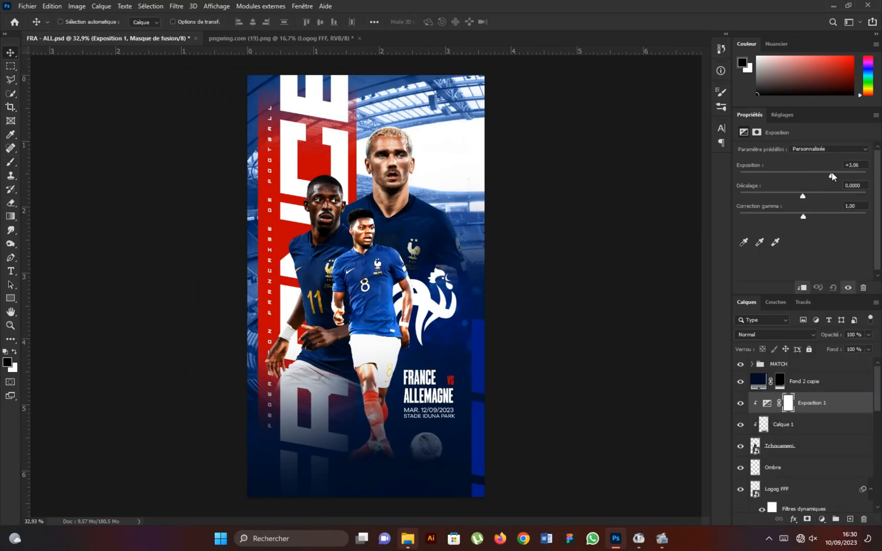
click(787, 405)
click(816, 274)
Paint white on the Exposure mask with a small soft brush at 12% flow along the central player's head and left shoulder.
key(b)
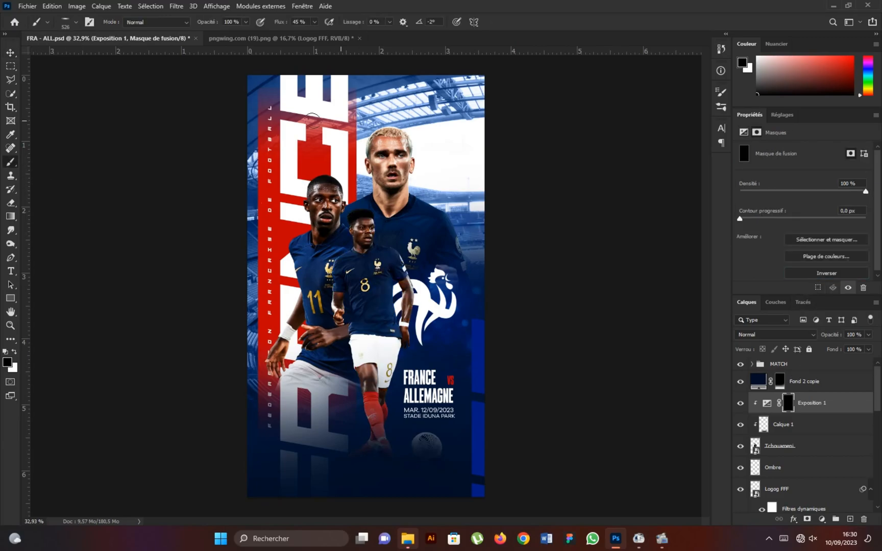
right_click(289, 144)
drag(280, 23, 260, 23)
scroll(376, 211, up, 7)
key(x)
mouse_move(351, 217)
mouse_down()
mouse_move(269, 204)
mouse_move(279, 227)
mouse_up()
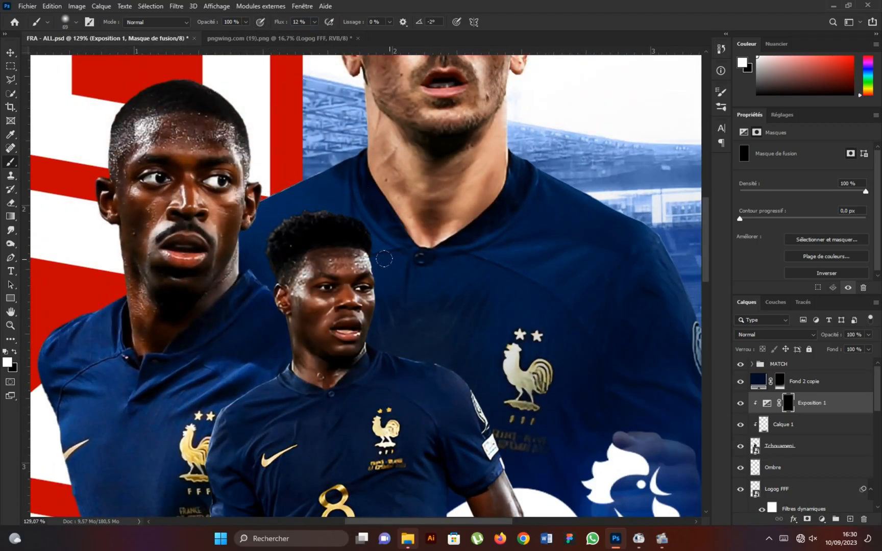
mouse_move(383, 329)
mouse_down()
mouse_move(375, 340)
mouse_move(411, 344)
mouse_move(524, 395)
mouse_up()
drag(508, 457, 487, 409)
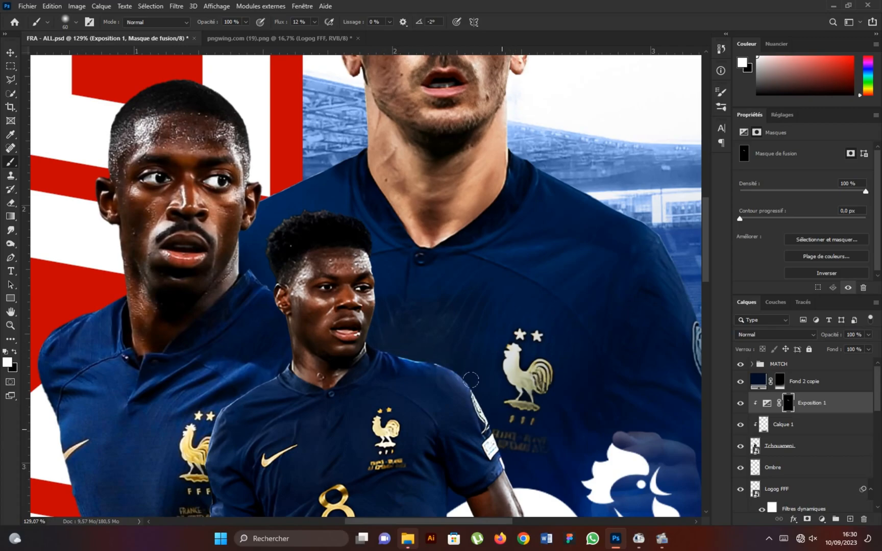
Brush highlights on the Exposure mask along the central player's left sleeve edge and down the outer arm.
scroll(375, 347, down, 6)
drag(458, 500, 433, 395)
scroll(433, 396, up, 5)
mouse_move(382, 217)
mouse_down()
mouse_move(366, 204)
mouse_move(384, 233)
mouse_up()
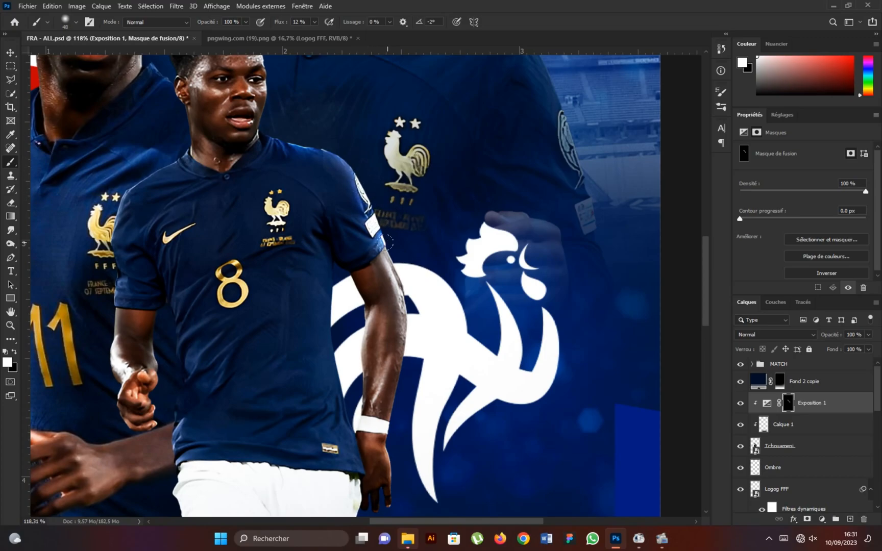
mouse_move(406, 281)
mouse_down()
mouse_move(409, 365)
mouse_move(390, 467)
mouse_move(408, 494)
mouse_up()
scroll(408, 494, down, 5)
Brush highlights on the Exposure mask along the central player's right shoulder, sleeve and arm with a 42 px soft brush.
scroll(335, 154, up, 4)
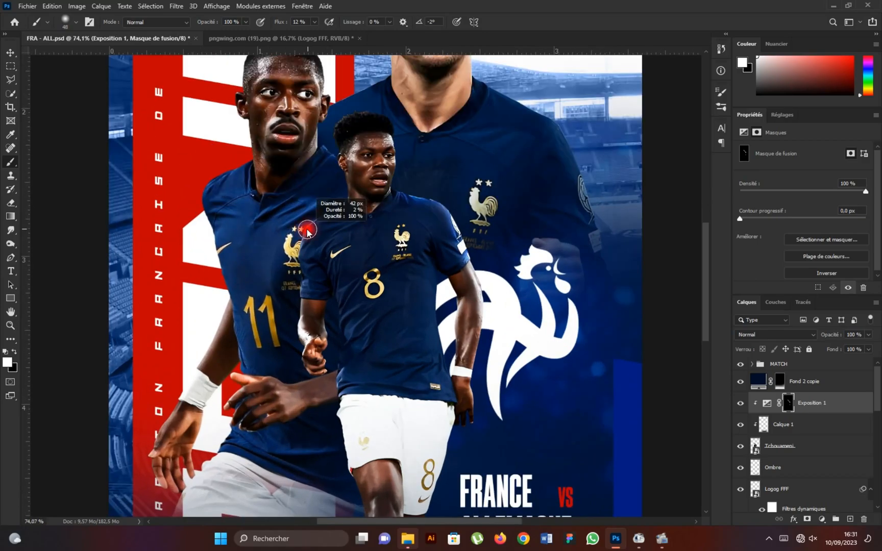
scroll(335, 154, up, 3)
mouse_move(358, 188)
mouse_down()
mouse_move(356, 221)
mouse_move(337, 249)
mouse_move(306, 245)
mouse_move(263, 305)
mouse_move(268, 388)
mouse_up()
mouse_move(267, 307)
mouse_down()
mouse_move(261, 321)
mouse_move(278, 279)
mouse_up()
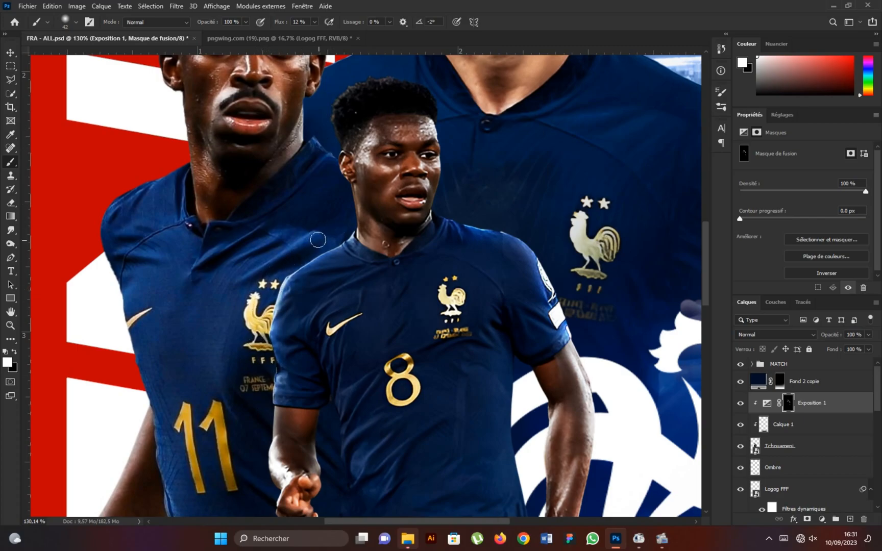
scroll(316, 237, down, 4)
scroll(296, 286, up, 3)
drag(287, 286, 294, 308)
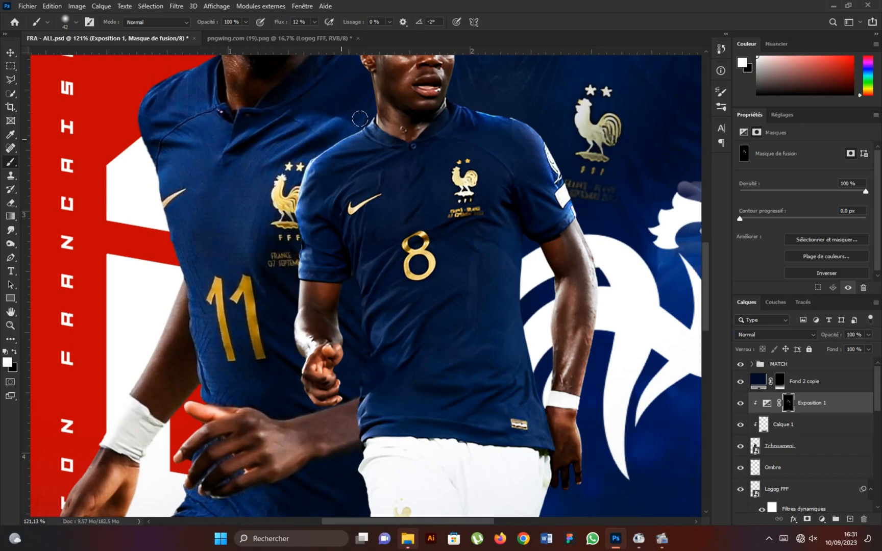
scroll(313, 286, down, 5)
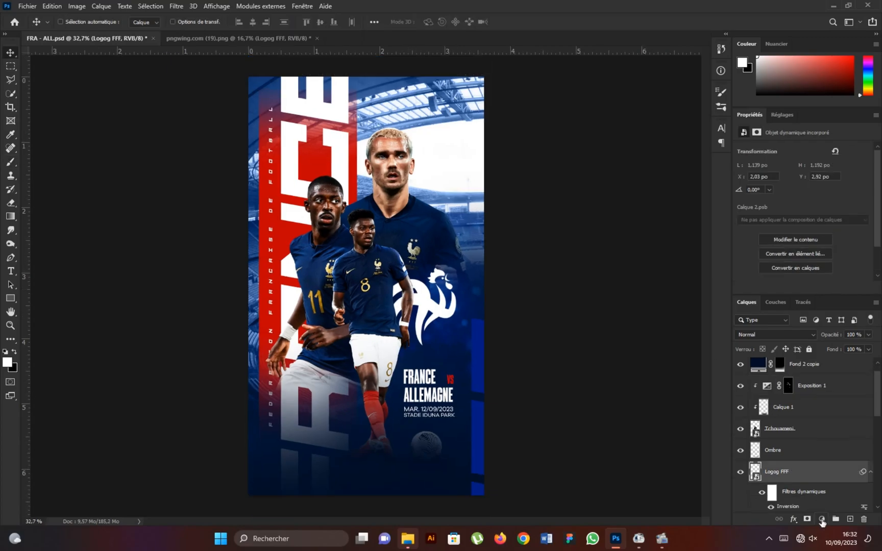
Add a blue #0127b5 solid colour fill above the Logog FFF layer and set its blend mode to Superposition.
click(821, 519)
click(781, 335)
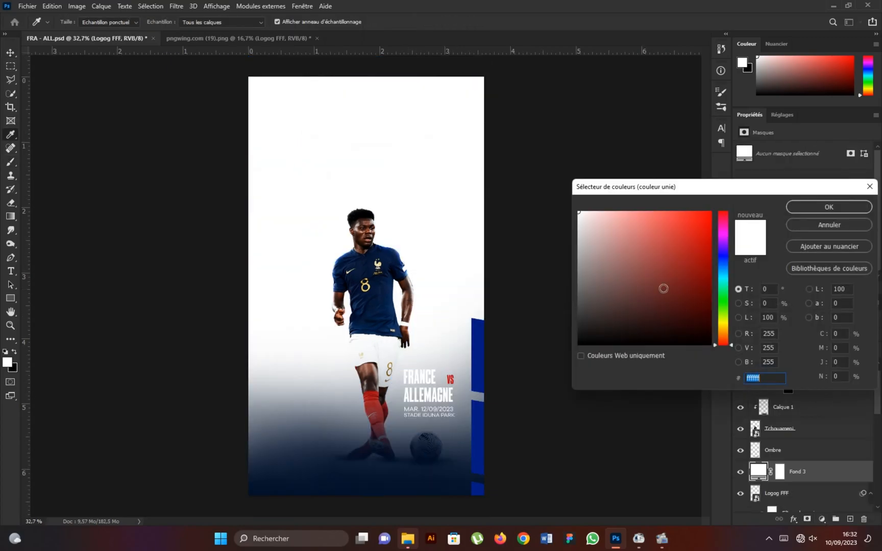
click(481, 368)
click(710, 252)
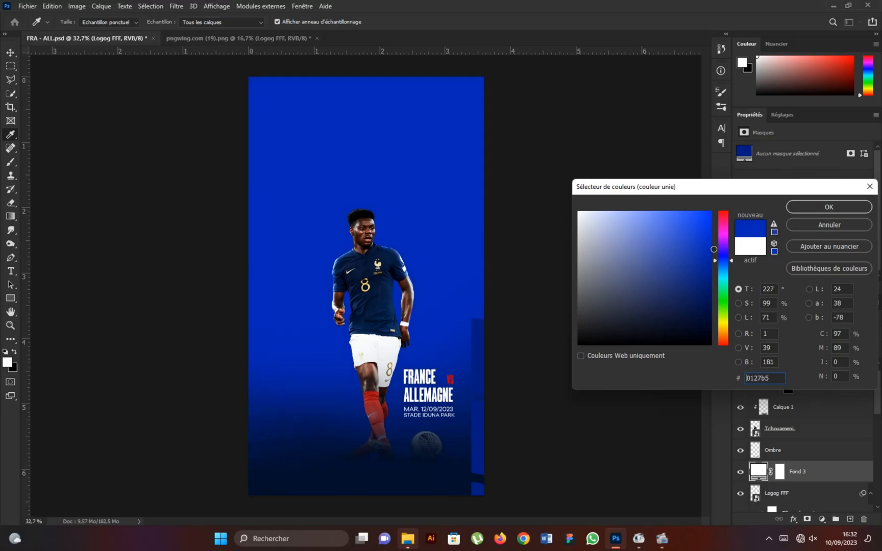
click(821, 207)
click(775, 335)
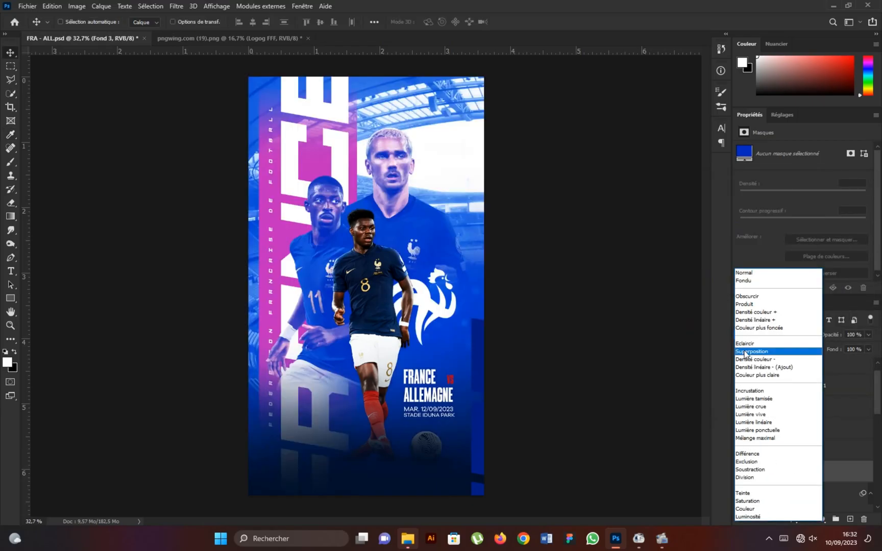
click(756, 343)
Invert the blue fill's mask to black and paint a large soft white spot behind the central player for a glow.
click(827, 273)
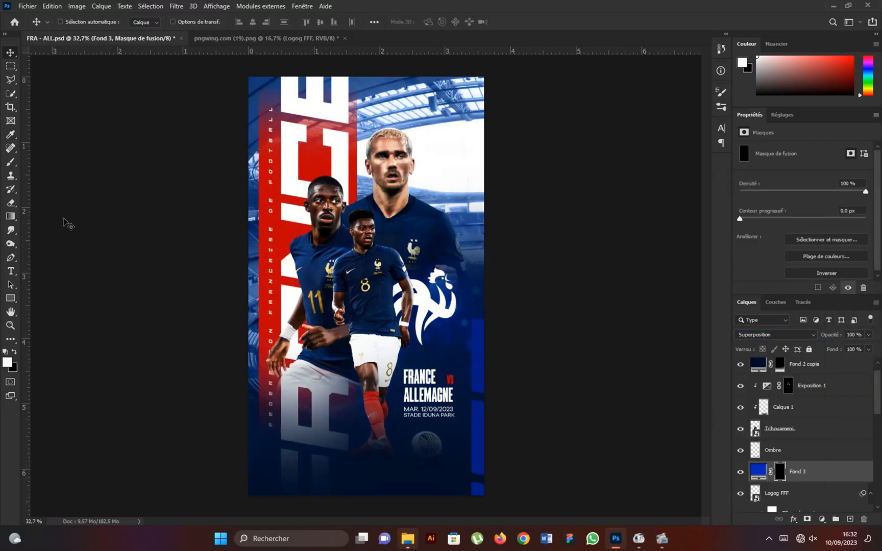
click(10, 162)
drag(374, 262, 380, 263)
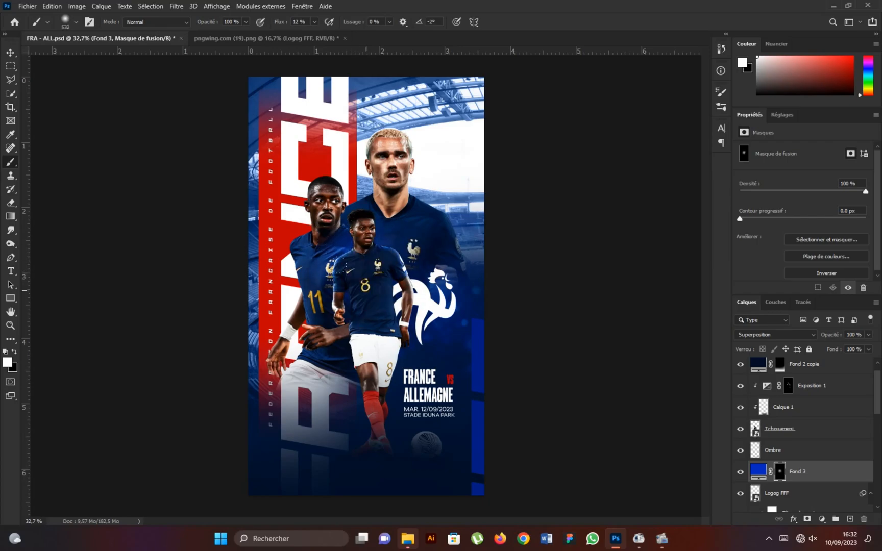
drag(374, 260, 380, 261)
scroll(326, 235, down, 3)
scroll(509, 349, up, 2)
Add a drop shadow to the Tchouameni layer and set its colour to light blue.
click(858, 433)
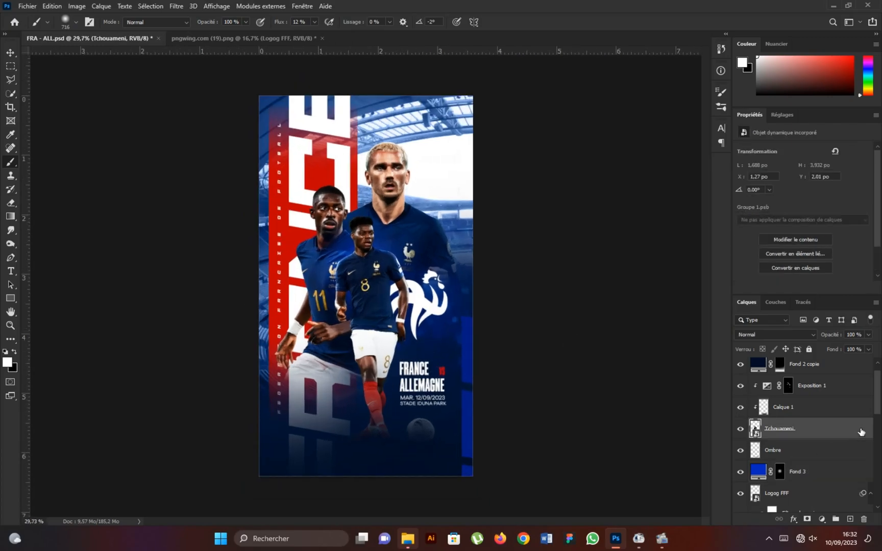
double_click(863, 431)
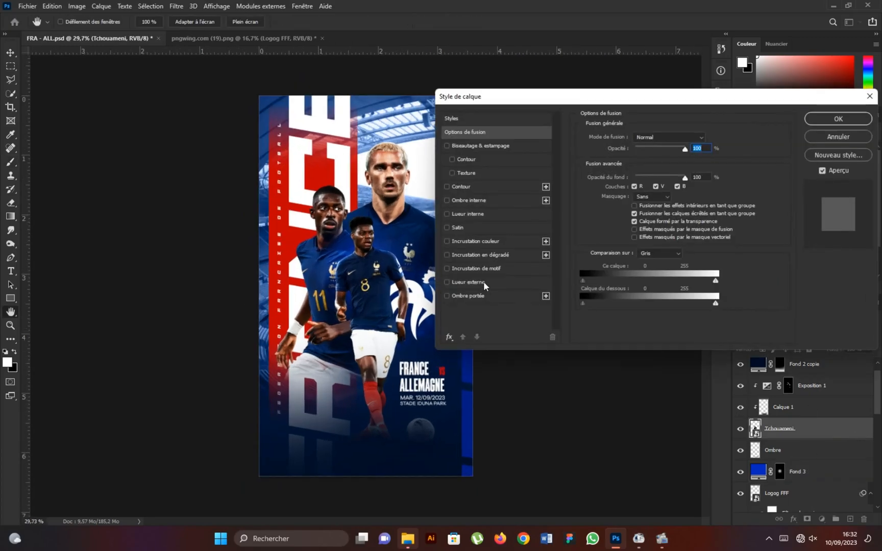
click(472, 296)
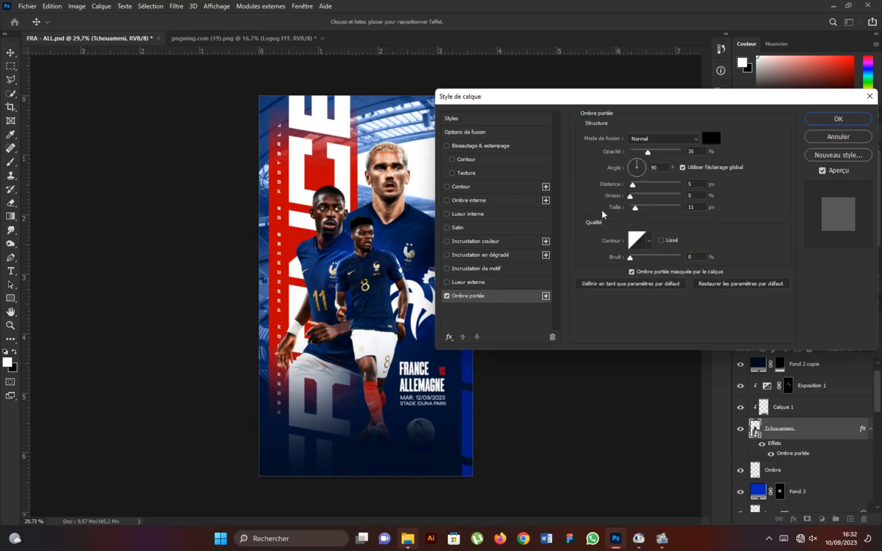
click(710, 138)
drag(723, 273, 722, 261)
drag(647, 210, 622, 211)
click(786, 207)
Set the drop shadow's blend mode to Superposition, raise its size above 65 px and apply the layer style.
click(664, 138)
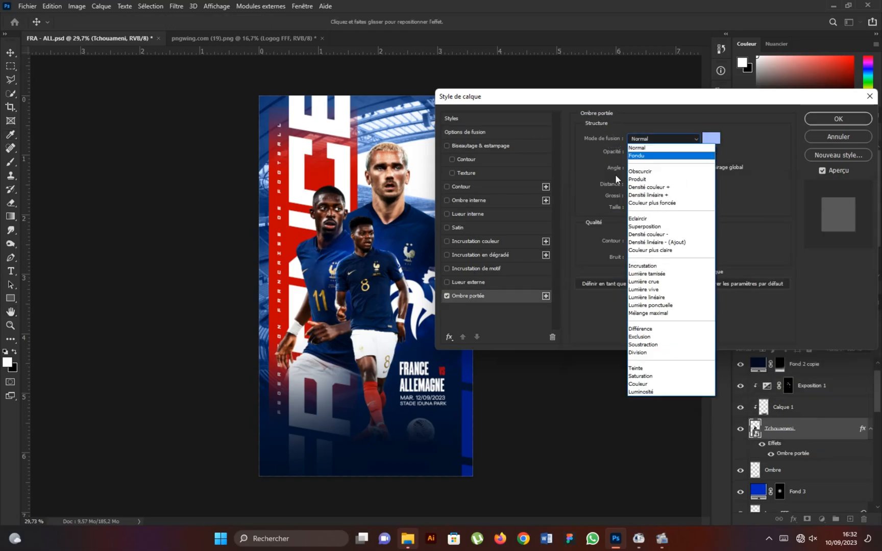
click(641, 230)
mouse_move(635, 207)
mouse_down()
mouse_move(648, 208)
mouse_move(641, 207)
mouse_up()
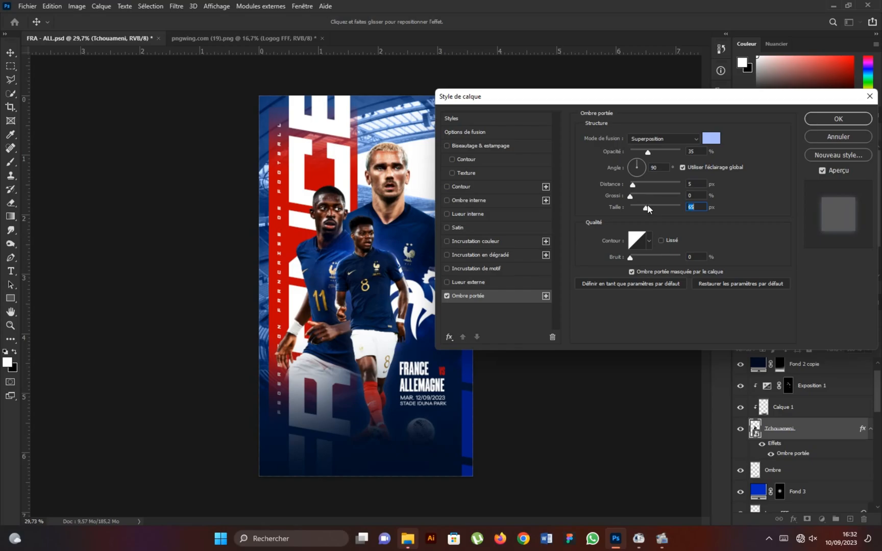
drag(650, 206, 655, 207)
click(818, 119)
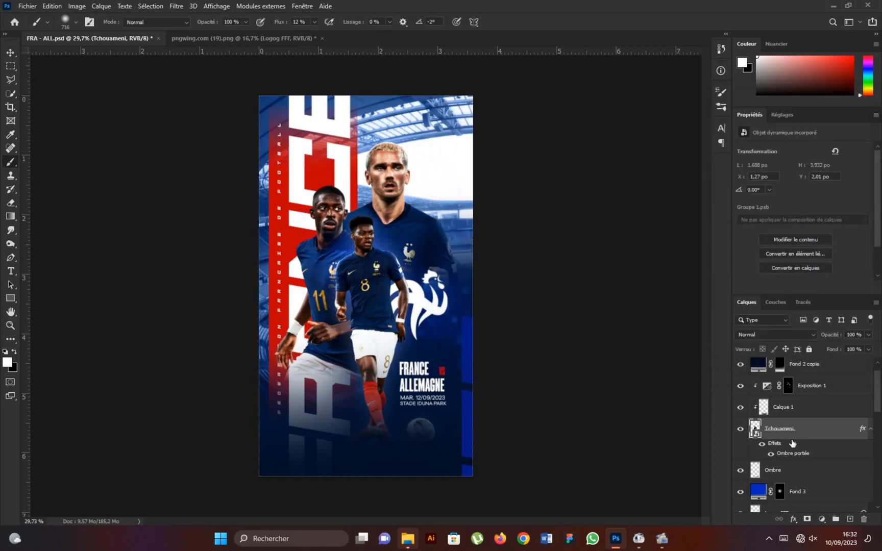
Convert the Tchouameni layer's drop shadow into a separate layer and add a layer mask to it.
right_click(786, 455)
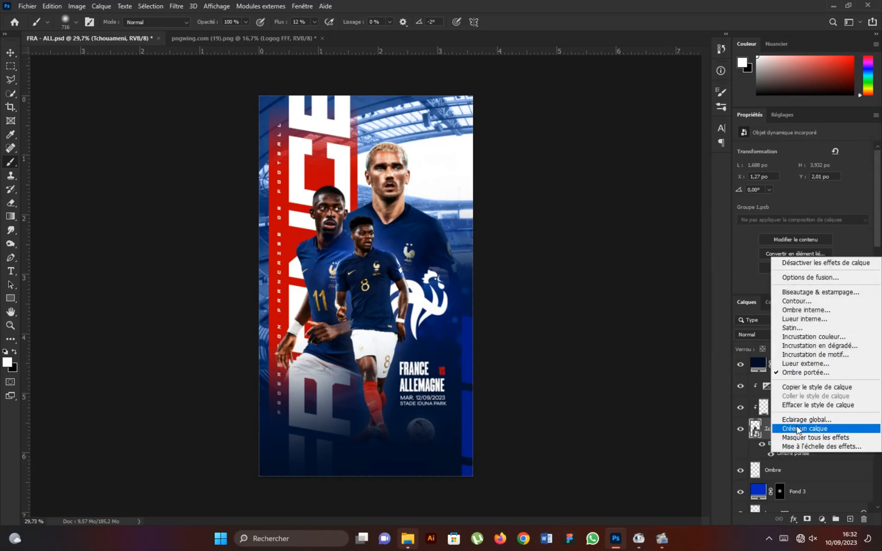
click(797, 433)
click(413, 201)
click(797, 452)
click(806, 519)
Paint soft black on the extracted shadow's mask around the number 11 player to fade the glow there, lowering the brush flow between strokes.
key(x)
drag(278, 27, 299, 24)
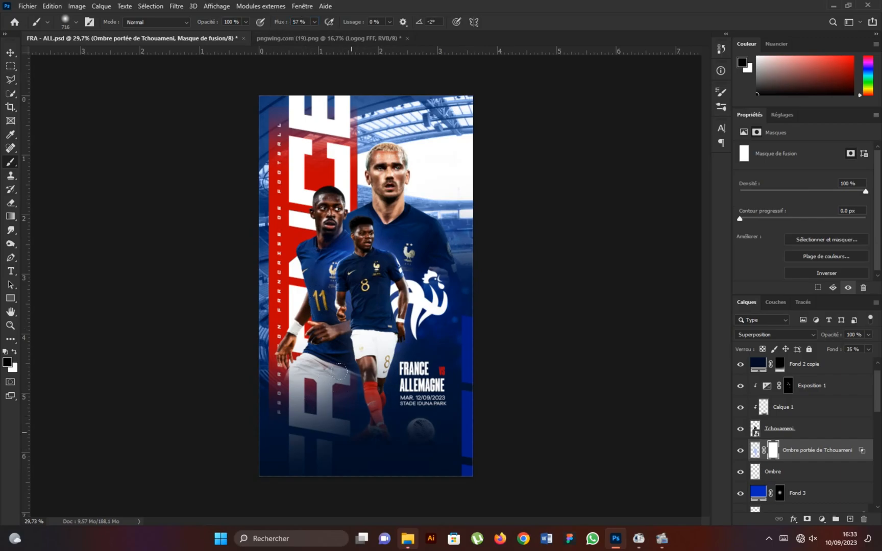
drag(317, 376, 310, 182)
drag(285, 25, 271, 25)
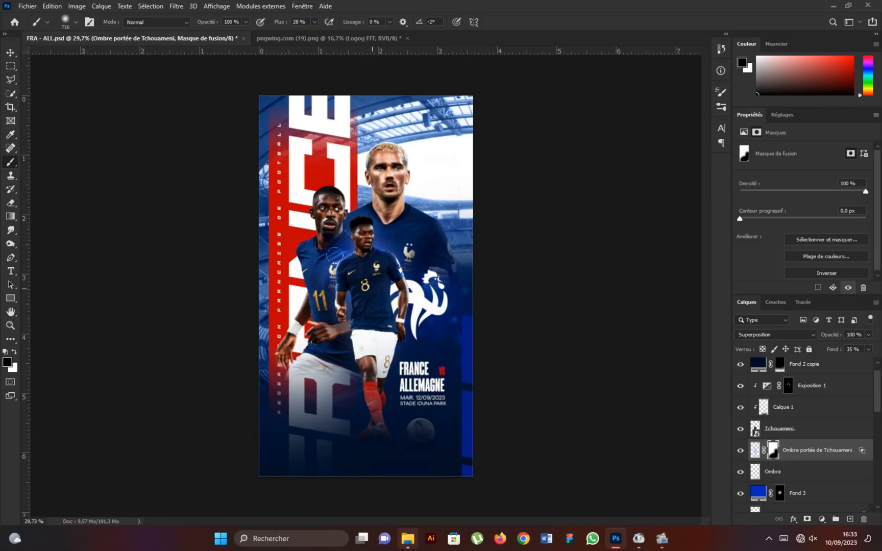
scroll(370, 286, down, 2)
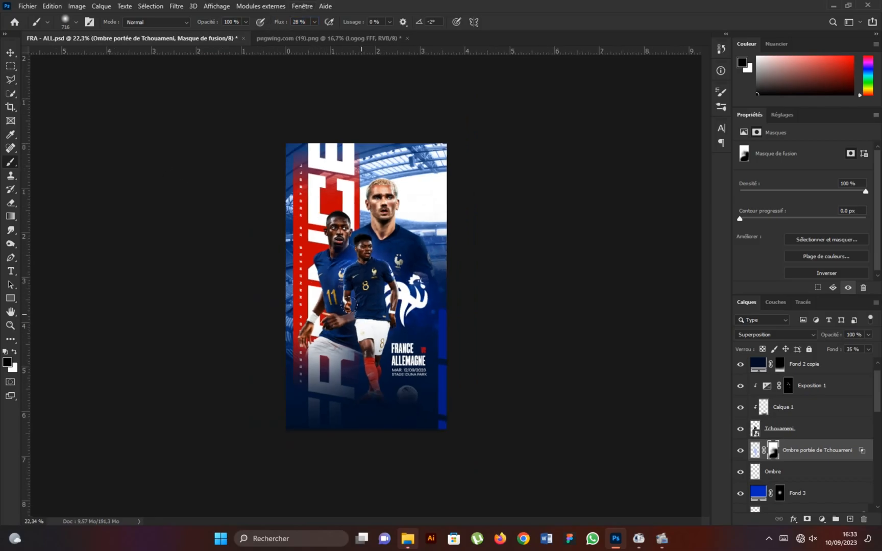
click(10, 52)
scroll(370, 301, up, 2)
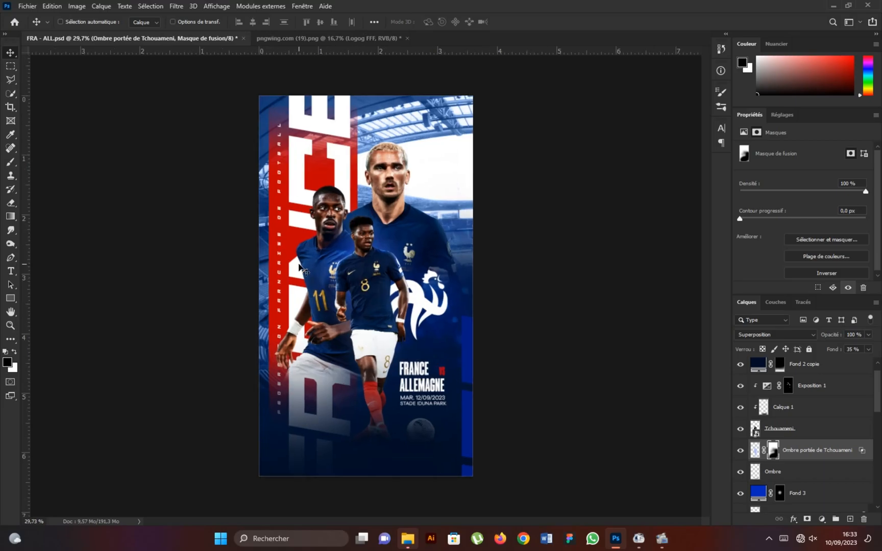
Group the layers from Exposition 1 down to Ombre and name the group Tchouameni.
click(833, 386)
shift+click(808, 472)
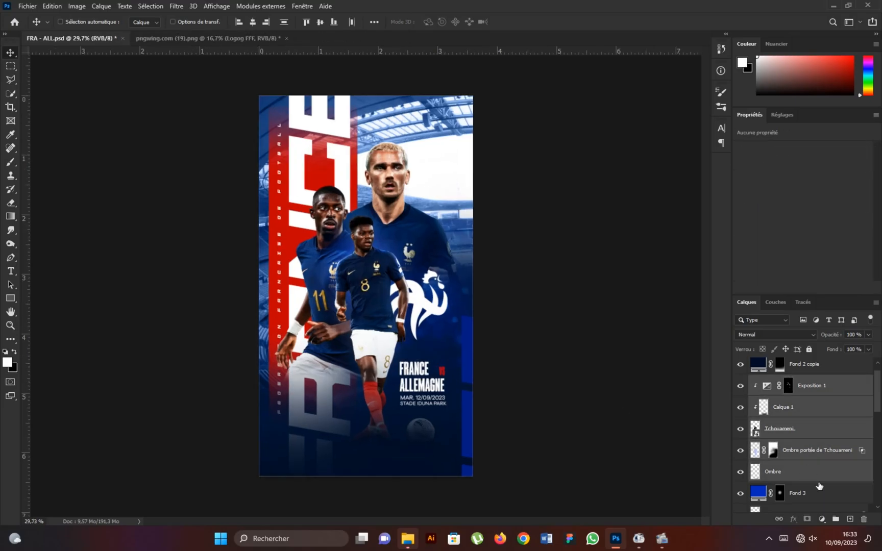
click(835, 519)
double_click(781, 381)
text(TC)
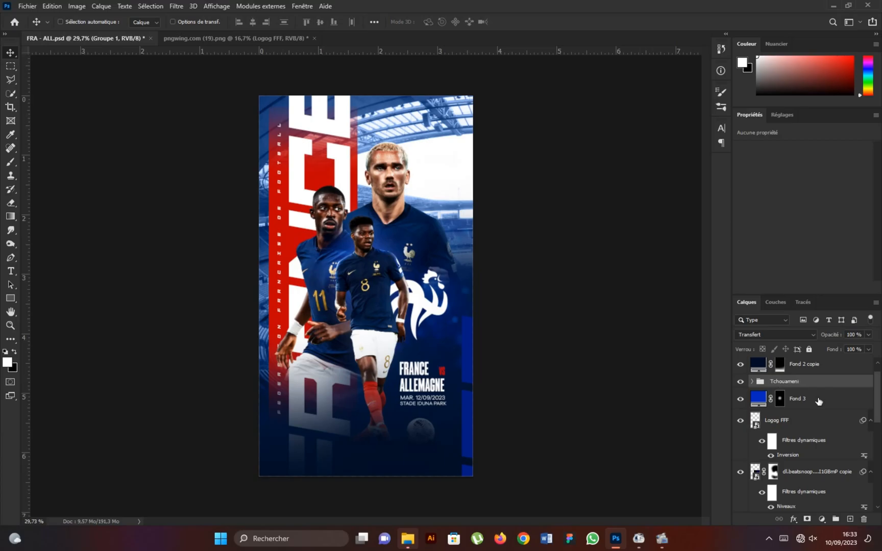
Add an Exposure adjustment clipped to the Dembouz layer, raise its exposure and invert its mask to black.
click(818, 401)
scroll(808, 427, down, 3)
scroll(807, 427, down, 2)
click(812, 442)
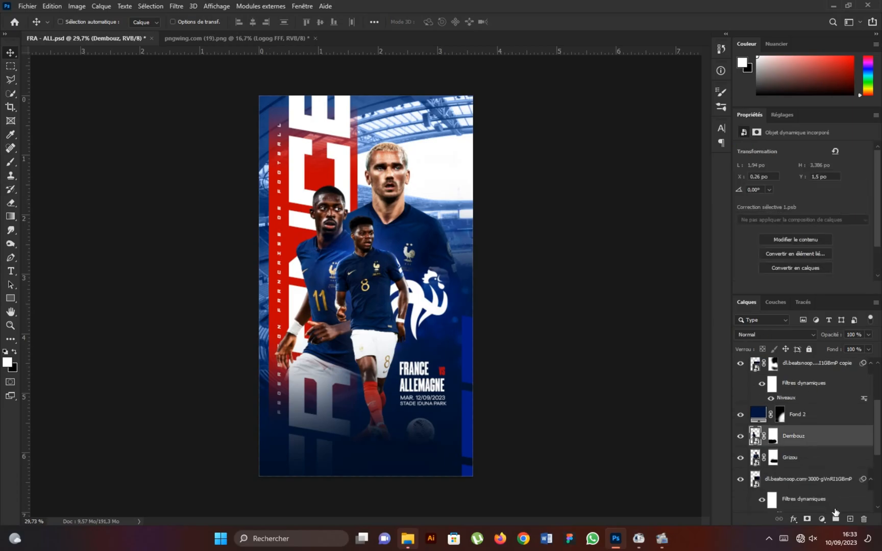
click(823, 519)
click(802, 394)
alt+click(755, 447)
drag(804, 174, 827, 173)
click(789, 435)
click(833, 269)
Paint white at low flow on the Exposition 2 mask to add highlights along the number 11 player's head, shoulder and arm.
key(b)
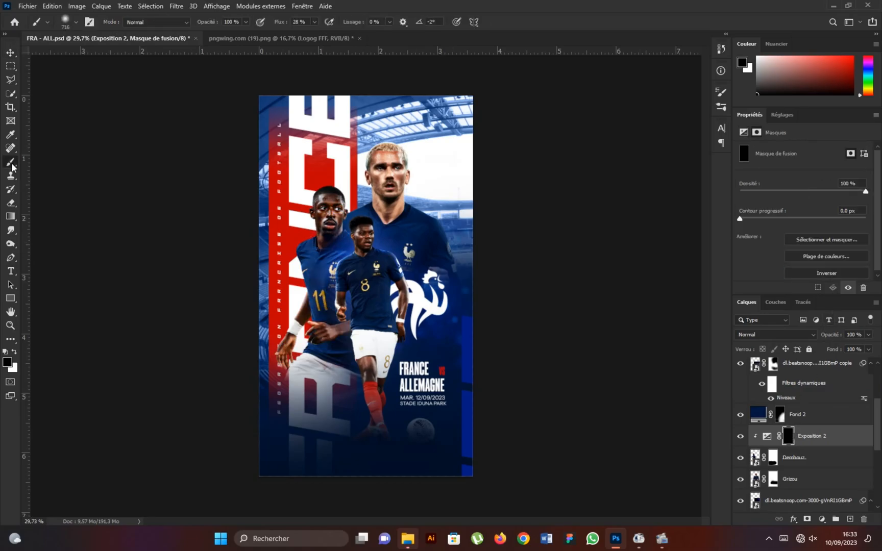
scroll(348, 221, up, 3)
key(x)
drag(283, 23, 278, 23)
mouse_move(293, 147)
mouse_down()
mouse_move(229, 164)
mouse_move(240, 143)
mouse_up()
scroll(220, 201, up, 6)
drag(327, 107, 310, 105)
mouse_move(435, 149)
mouse_down()
mouse_move(445, 186)
mouse_move(412, 109)
mouse_move(390, 103)
mouse_move(447, 151)
mouse_move(388, 104)
mouse_move(324, 120)
mouse_move(298, 148)
mouse_move(308, 140)
mouse_move(293, 205)
mouse_move(314, 251)
mouse_move(306, 240)
mouse_move(315, 293)
mouse_move(259, 318)
mouse_move(237, 360)
mouse_move(253, 316)
mouse_move(242, 321)
mouse_move(314, 293)
mouse_move(290, 195)
mouse_move(301, 274)
mouse_up()
mouse_move(271, 307)
mouse_down()
mouse_move(272, 159)
mouse_move(265, 279)
mouse_move(291, 389)
mouse_up()
mouse_move(249, 197)
mouse_down()
mouse_move(248, 179)
mouse_move(298, 156)
mouse_up()
scroll(284, 130, down, 2)
scroll(227, 420, up, 2)
mouse_move(293, 253)
mouse_down()
mouse_move(278, 310)
mouse_move(196, 449)
mouse_move(188, 478)
mouse_move(204, 489)
mouse_up()
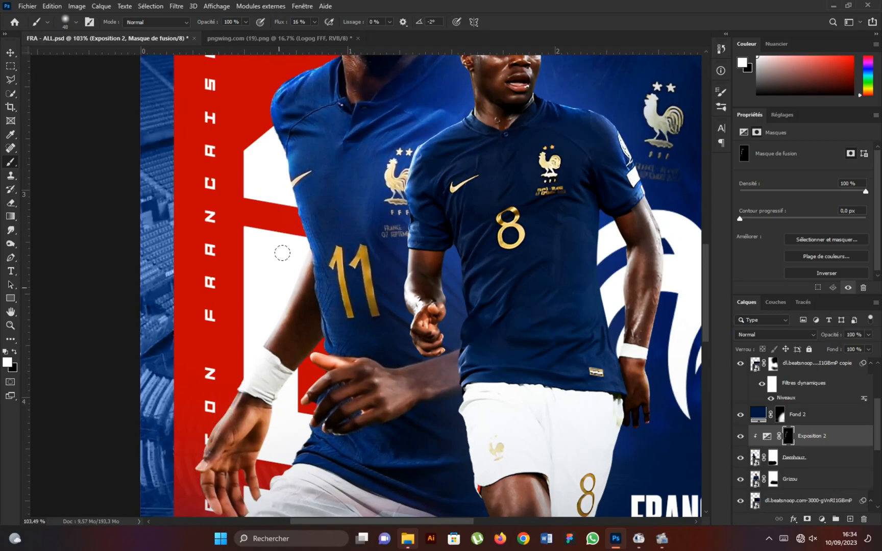
Examine the highlights on the number 11 player's face, shirt and hand, both close up and in the wider poster.
scroll(277, 274, down, 3)
scroll(255, 367, up, 2)
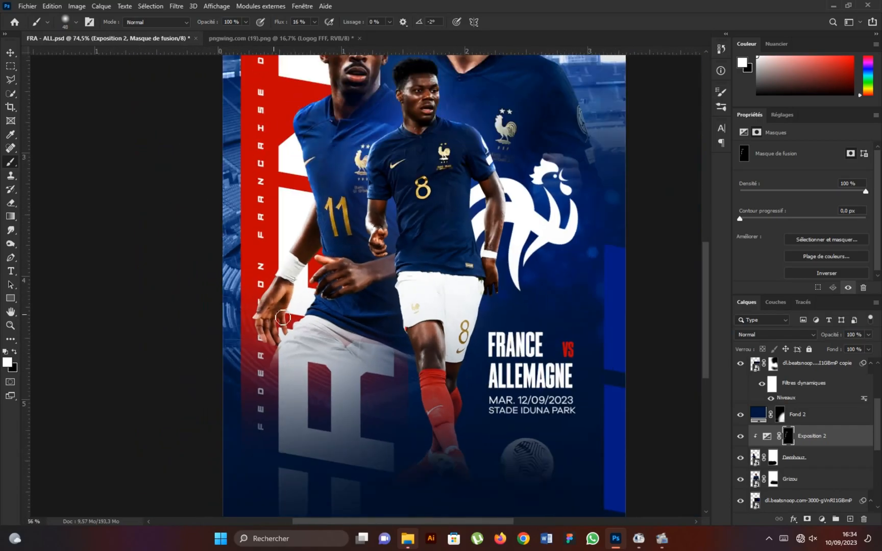
scroll(330, 262, up, 2)
scroll(293, 327, down, 3)
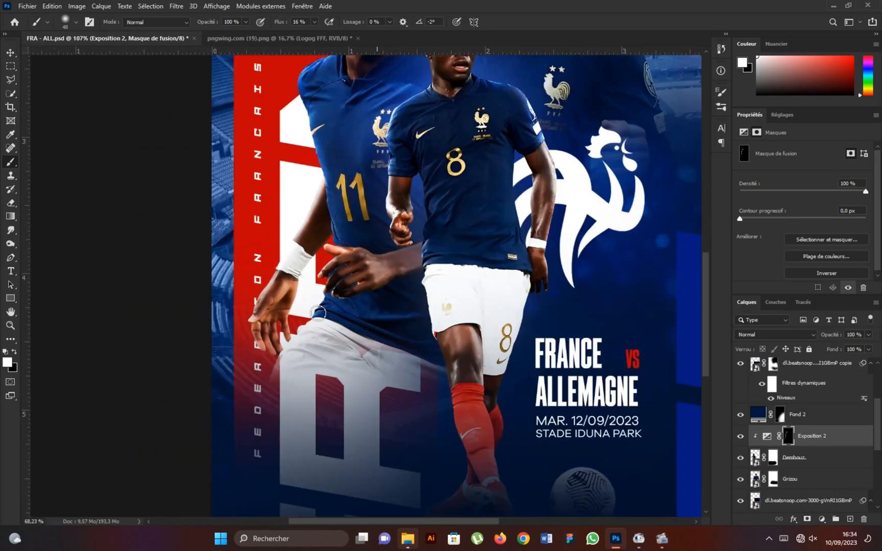
scroll(301, 114, up, 2)
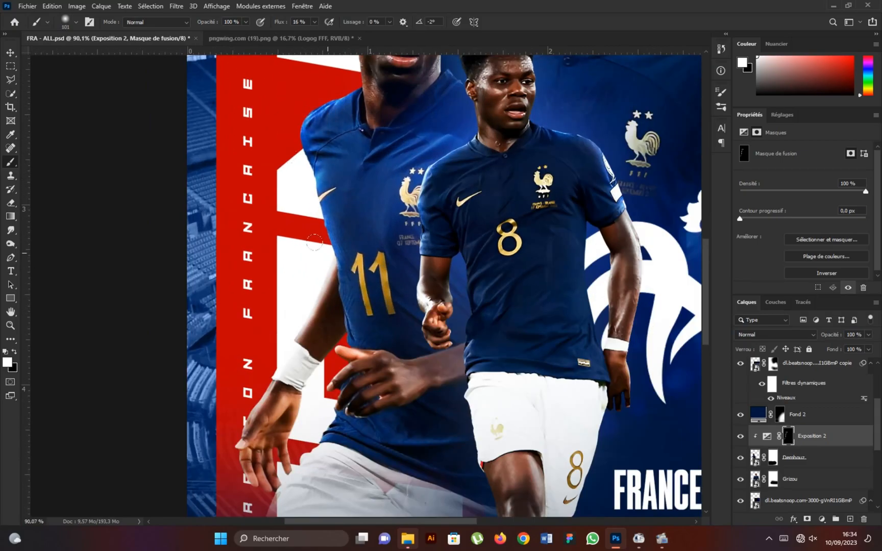
scroll(319, 246, down, 3)
scroll(345, 138, up, 2)
scroll(348, 128, up, 2)
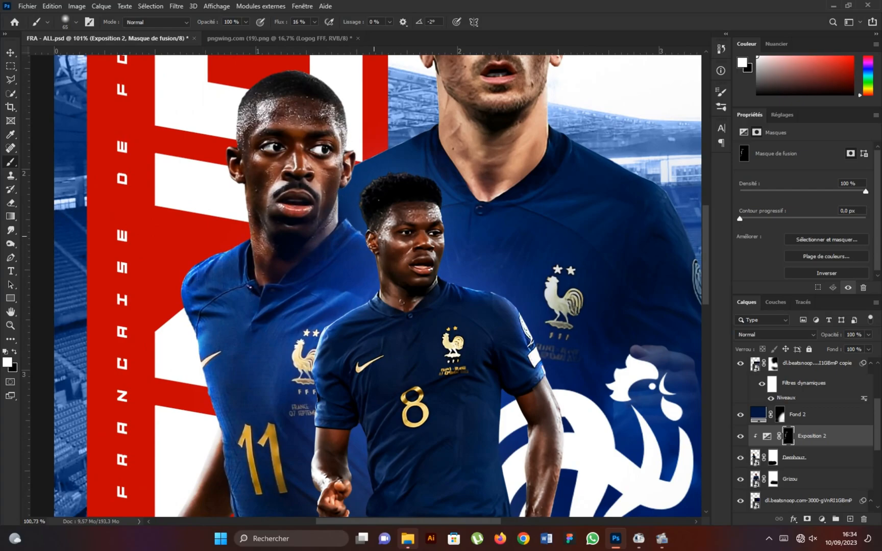
scroll(249, 190, down, 3)
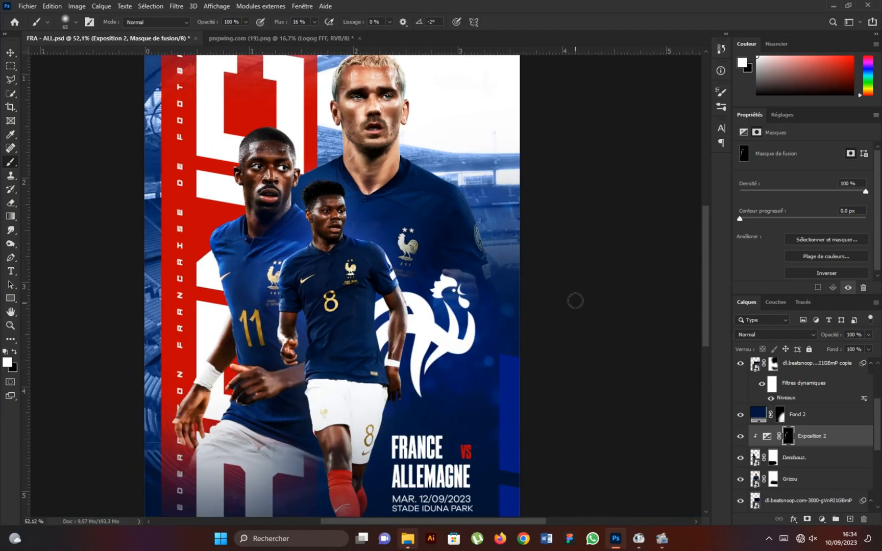
Create a new layer between Dembouz and Grizou and paint a large soft white glow behind the number 11 player.
click(846, 459)
scroll(322, 310, down, 1)
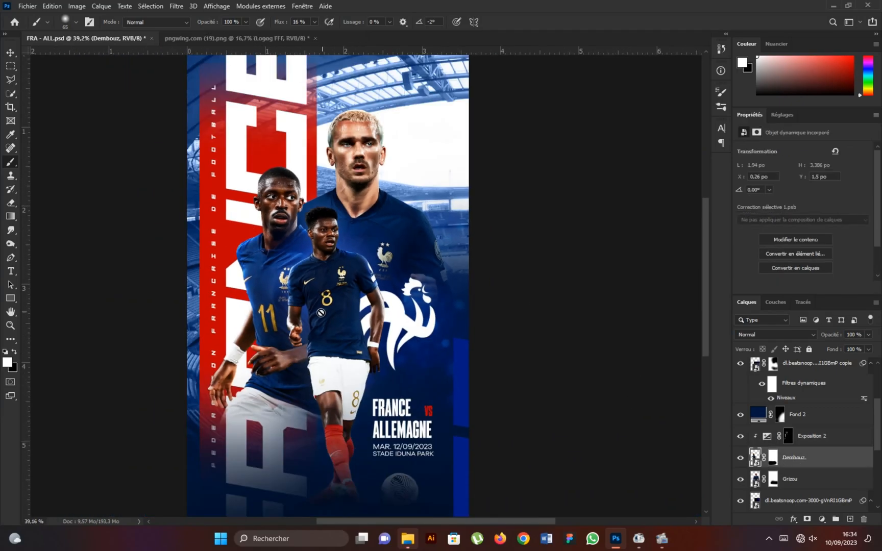
click(804, 479)
click(822, 518)
key(Escape)
click(850, 520)
mouse_move(258, 245)
mouse_down()
mouse_move(269, 252)
mouse_move(268, 211)
mouse_move(276, 211)
mouse_up()
click(261, 242)
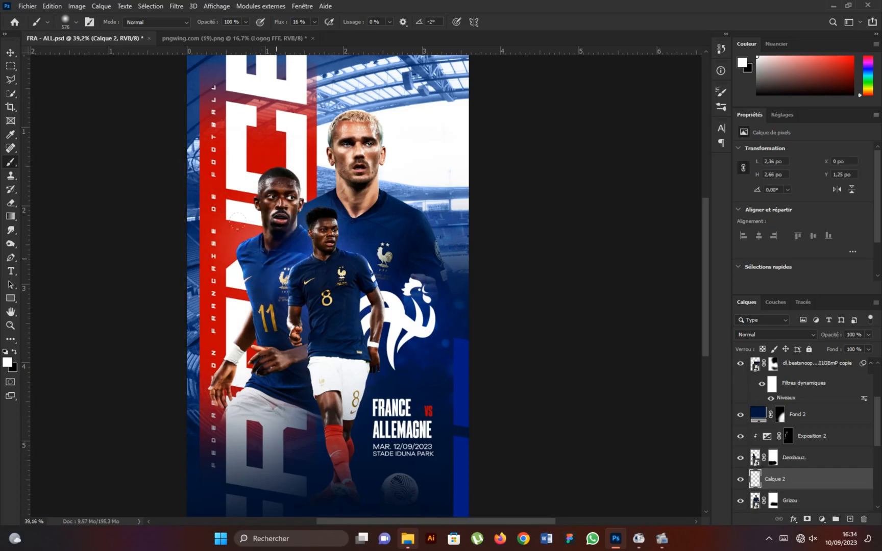
click(256, 288)
click(290, 229)
scroll(280, 229, down, 2)
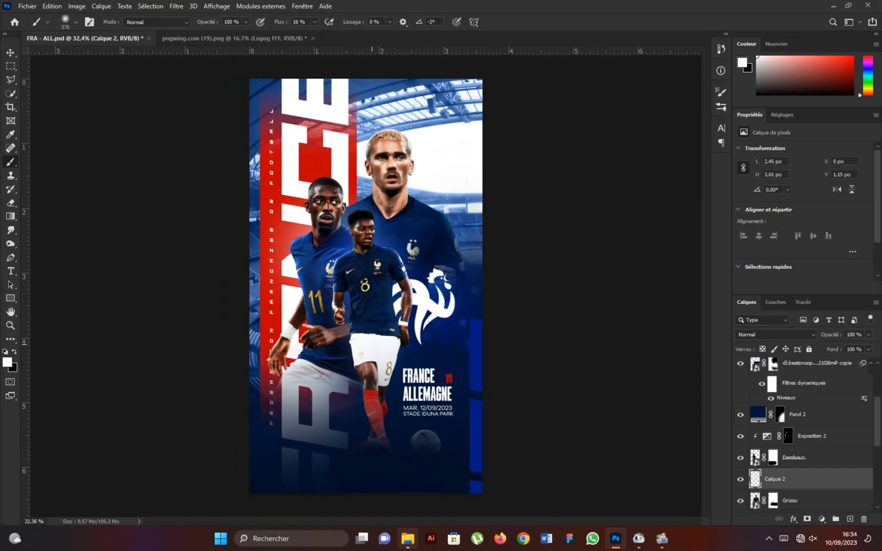
click(10, 53)
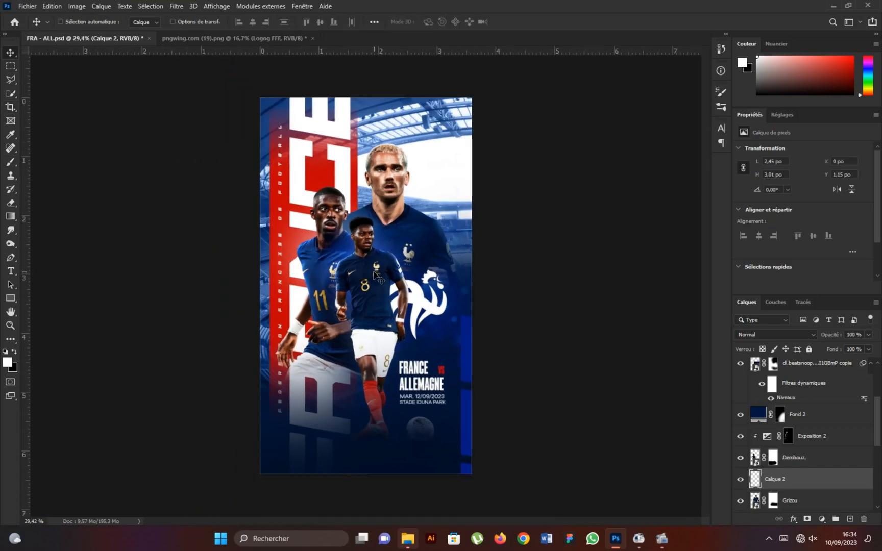
Give the Dembouz layer a light blue drop shadow in Superposition mode at 35% opacity and 117 px size, with outer glow disabled.
click(857, 460)
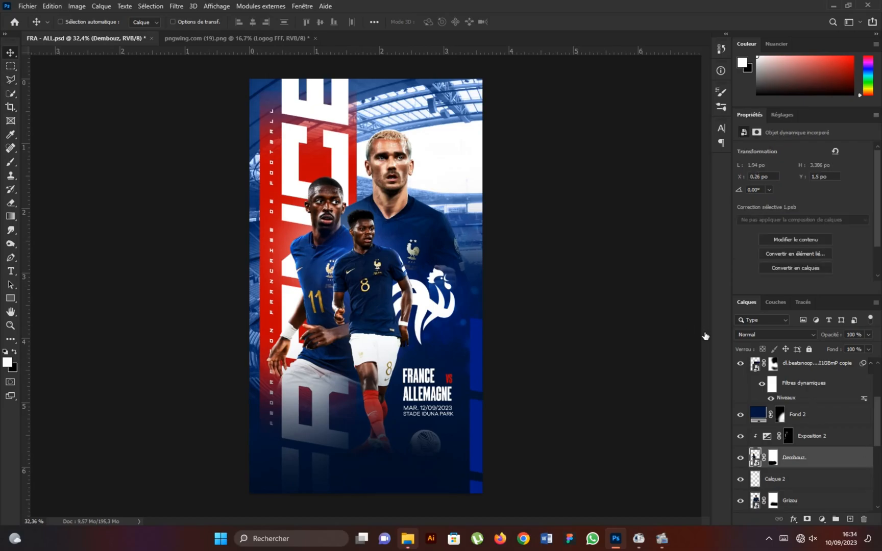
click(469, 281)
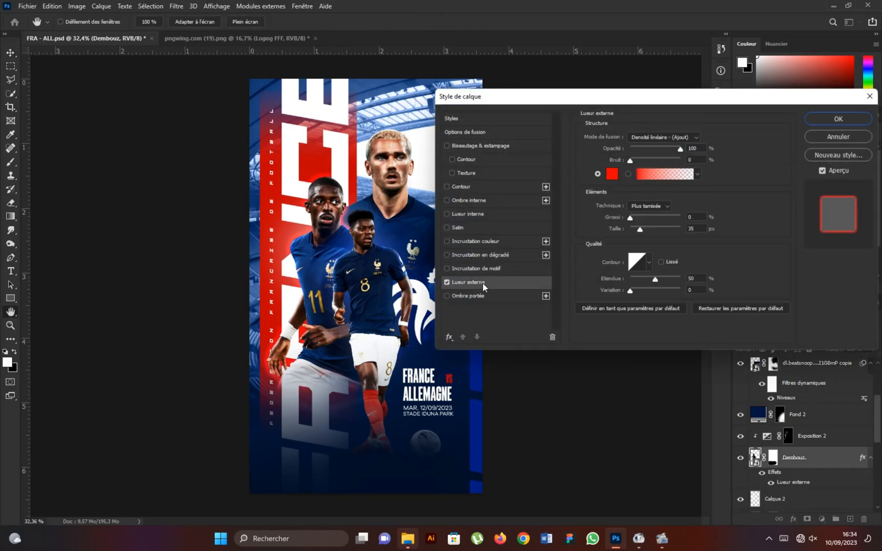
click(448, 282)
click(480, 296)
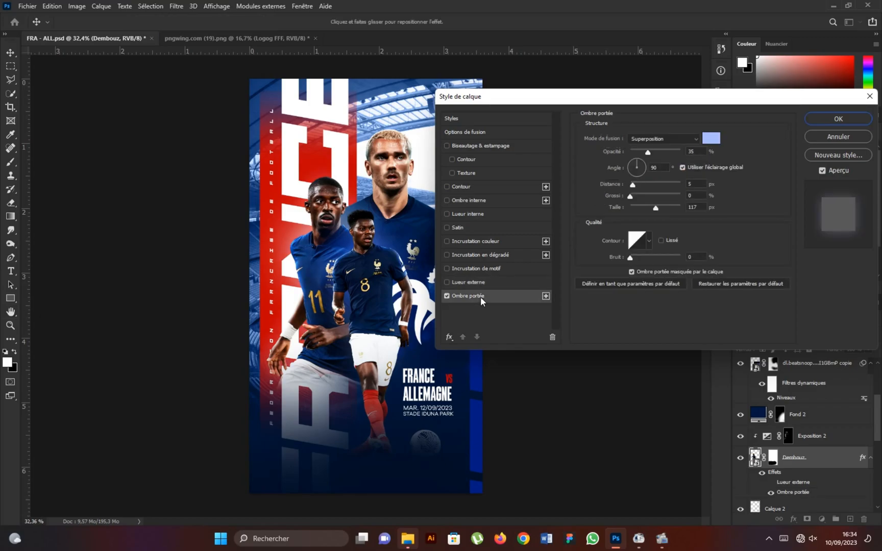
click(838, 119)
scroll(380, 324, down, 1)
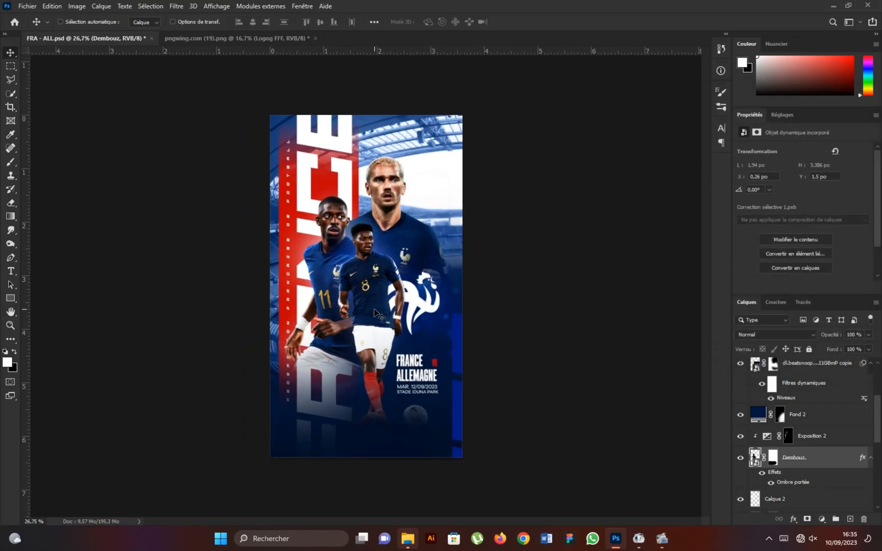
Group the Exposition 2, Dembouz and Calque 2 layers and name the group Dembouz.
scroll(773, 452, down, 1)
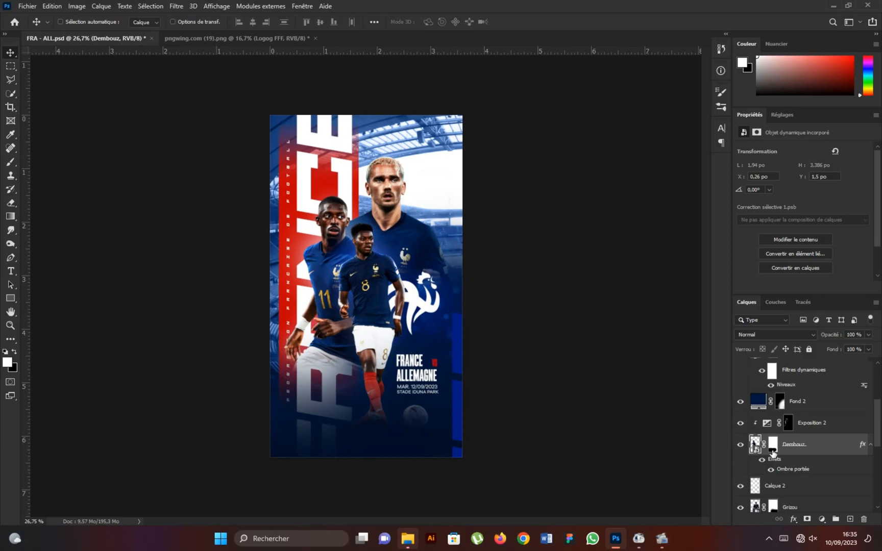
shift+click(825, 427)
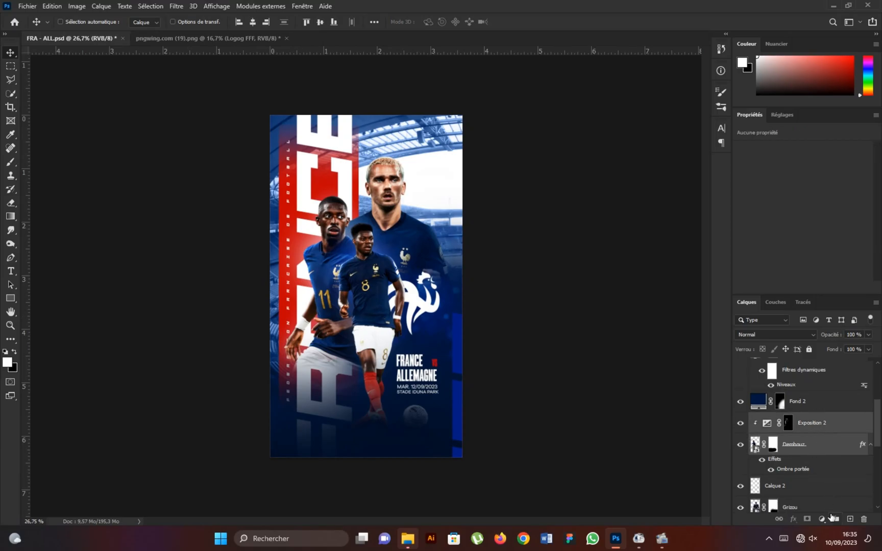
click(741, 486)
shift+click(804, 486)
click(836, 519)
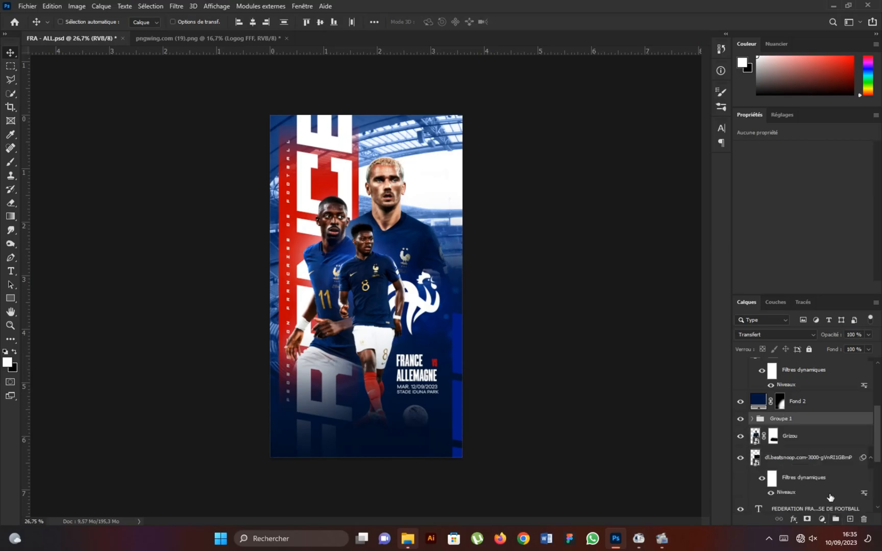
double_click(788, 419)
text(D)
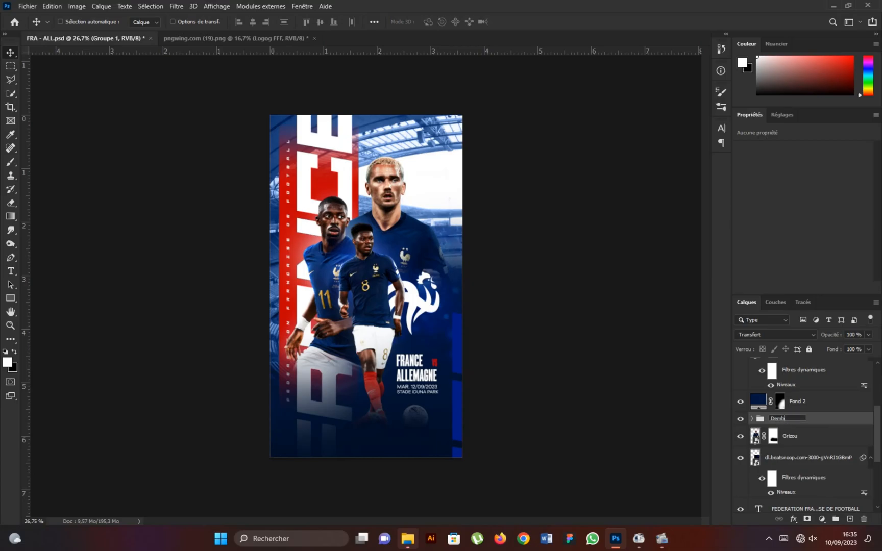
text(embouz)
key(Return)
Add an Exposure adjustment of +2.17 clipped to the Grizou layer and invert its mask to black.
click(809, 435)
click(821, 519)
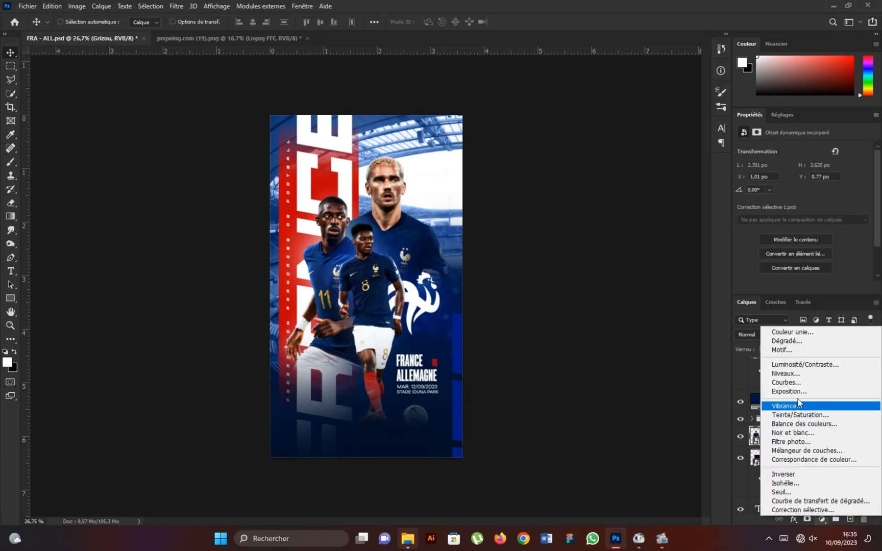
click(797, 395)
key(ctrl+alt+g)
drag(803, 175, 823, 176)
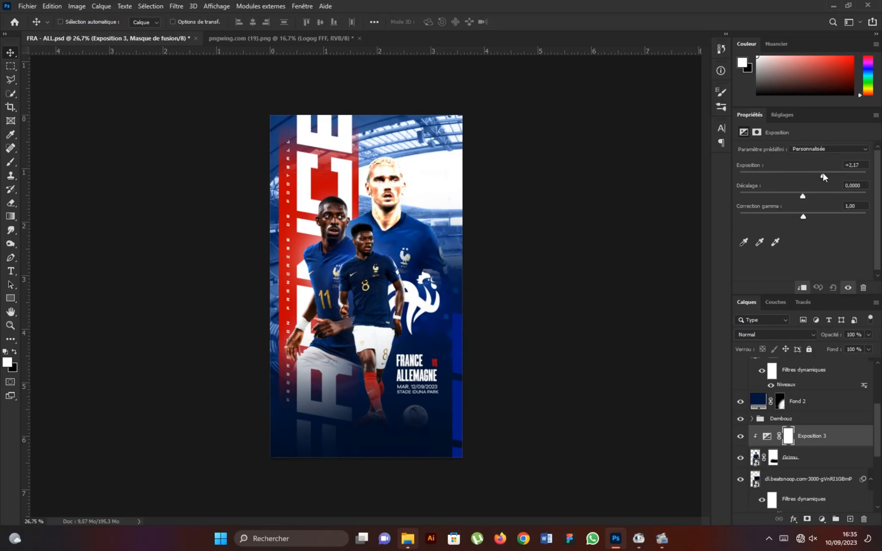
click(786, 438)
click(826, 274)
Paint white on the Exposition 3 mask to brighten the edges of the rear player's hair, face and shoulder.
key(b)
scroll(386, 163, up, 2)
scroll(414, 145, up, 4)
mouse_move(415, 151)
mouse_down()
mouse_move(439, 151)
mouse_move(339, 148)
mouse_up()
mouse_move(336, 129)
mouse_down()
mouse_move(331, 168)
mouse_move(321, 122)
mouse_up()
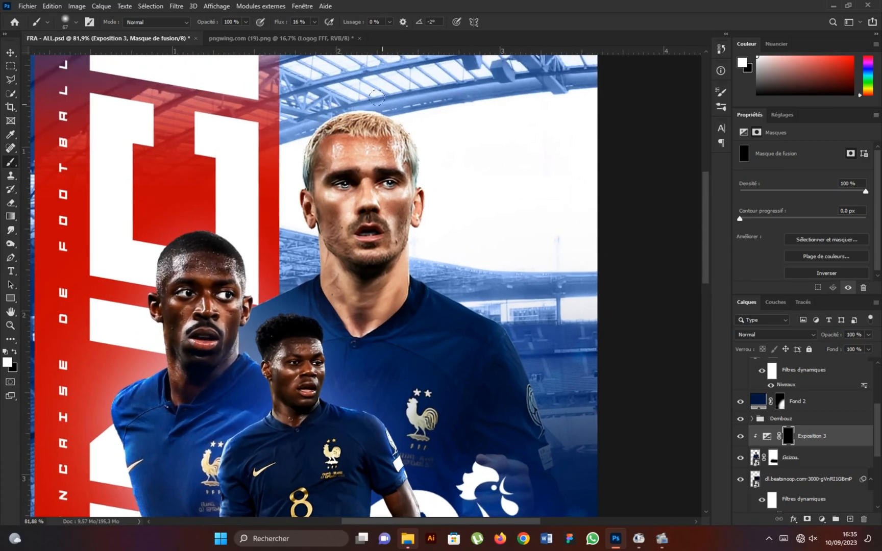
drag(423, 168, 416, 240)
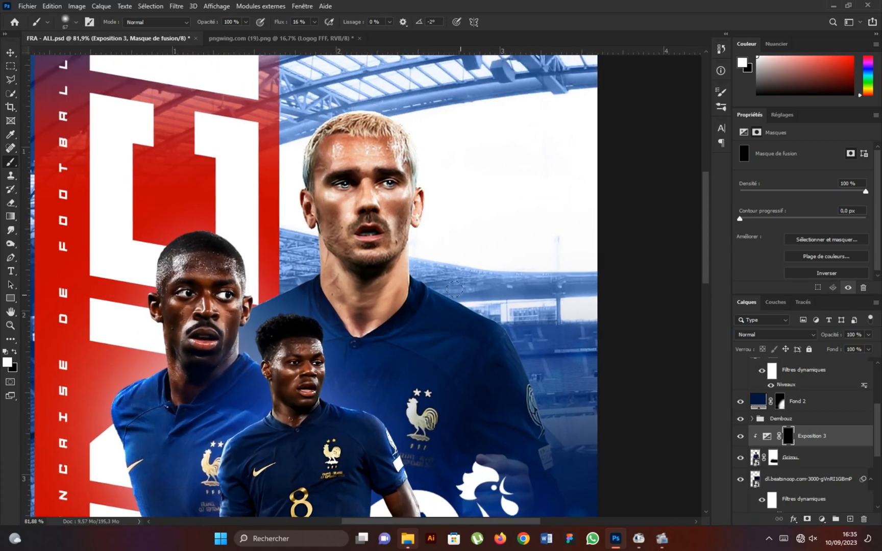
drag(458, 293, 523, 352)
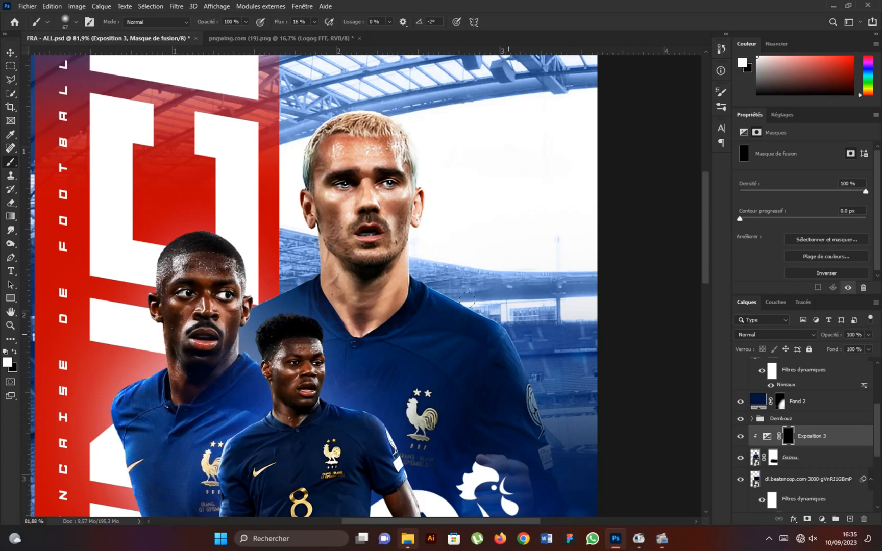
scroll(327, 278, down, 5)
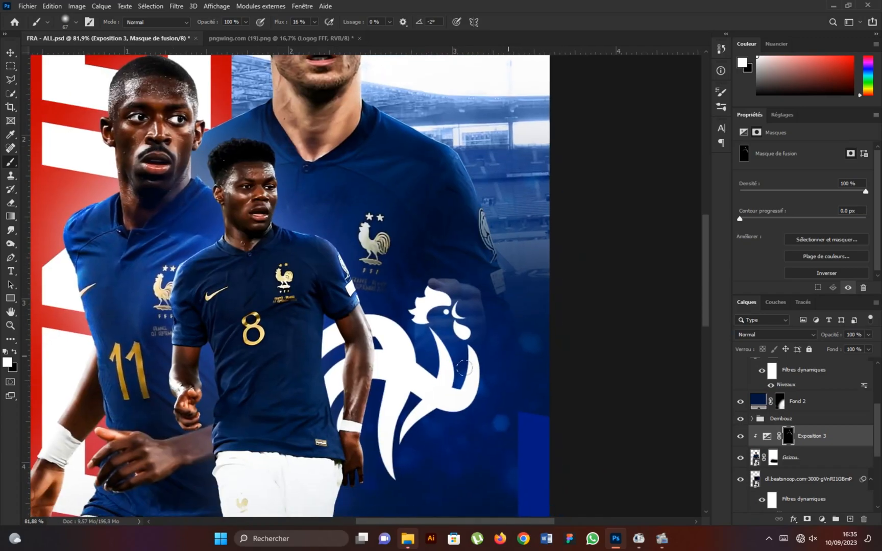
scroll(434, 327, down, 8)
click(10, 53)
scroll(322, 243, down, 4)
scroll(377, 284, up, 1)
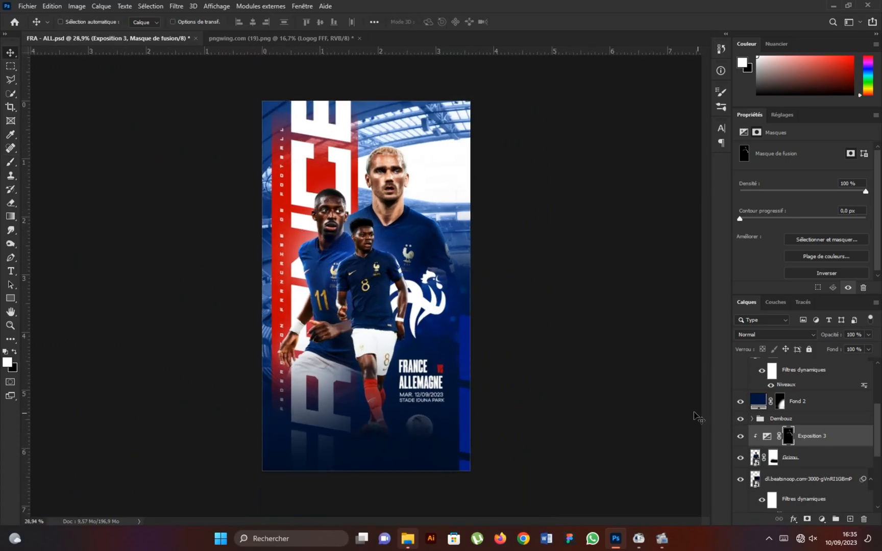
Add a bright blue solid colour fill layer directly beneath the Grizou layer and set its blend mode to Superposition.
click(817, 484)
click(822, 518)
click(789, 331)
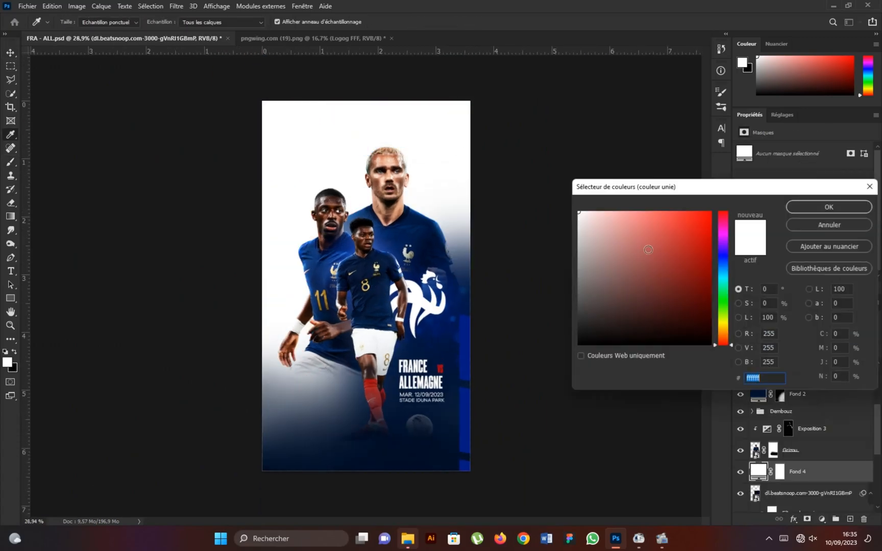
click(723, 262)
drag(690, 238, 697, 219)
click(815, 209)
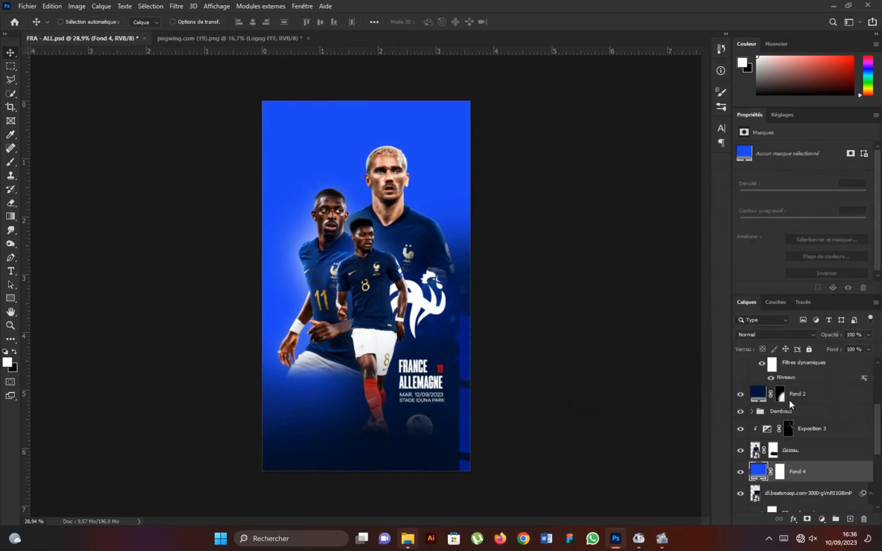
click(779, 338)
click(778, 344)
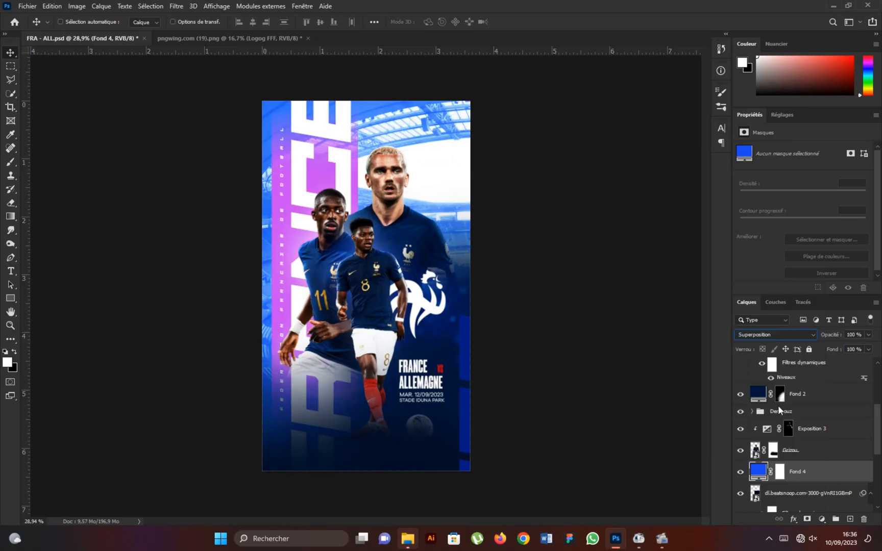
Invert the Fond 4 mask to black and paint white on it for a soft blue glow behind the rear player.
click(781, 476)
click(826, 274)
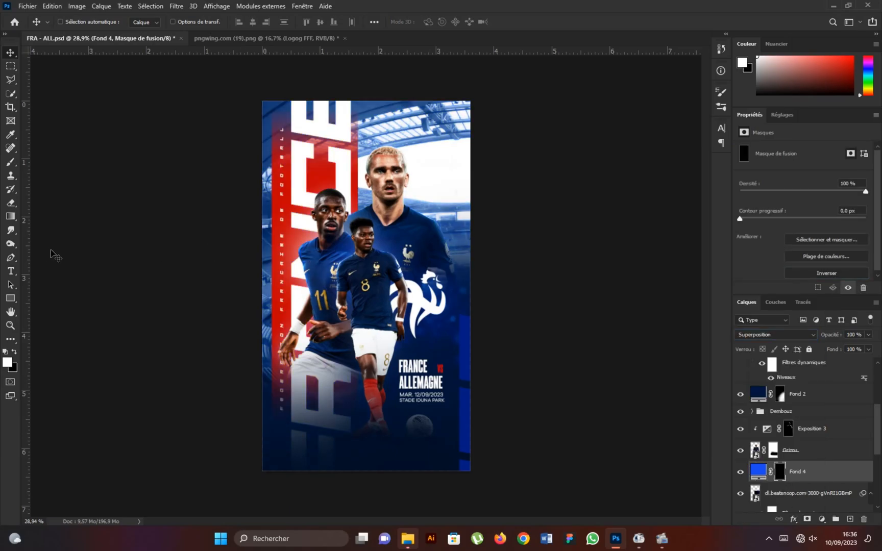
click(12, 161)
drag(347, 175, 378, 179)
drag(393, 203, 394, 239)
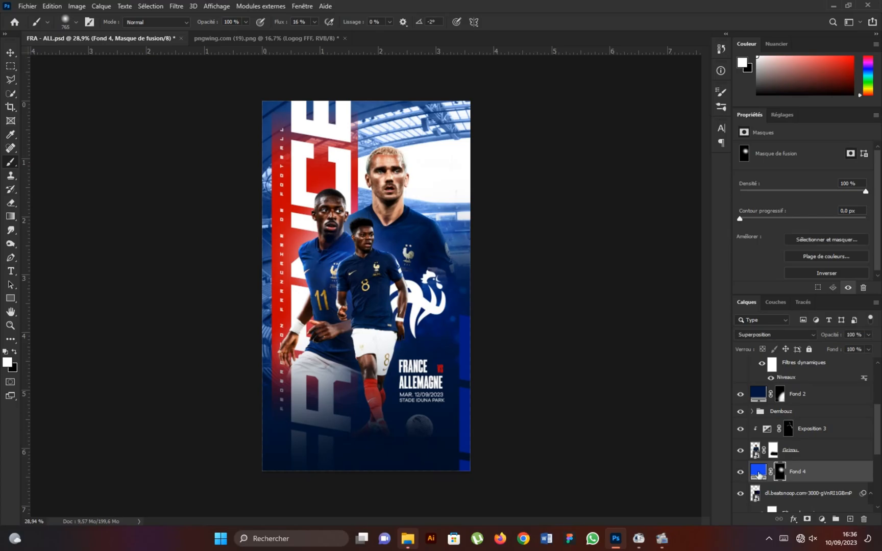
Give the Grizou layer a light blue drop shadow in Superposition mode at 35% opacity and 117 px size.
double_click(865, 455)
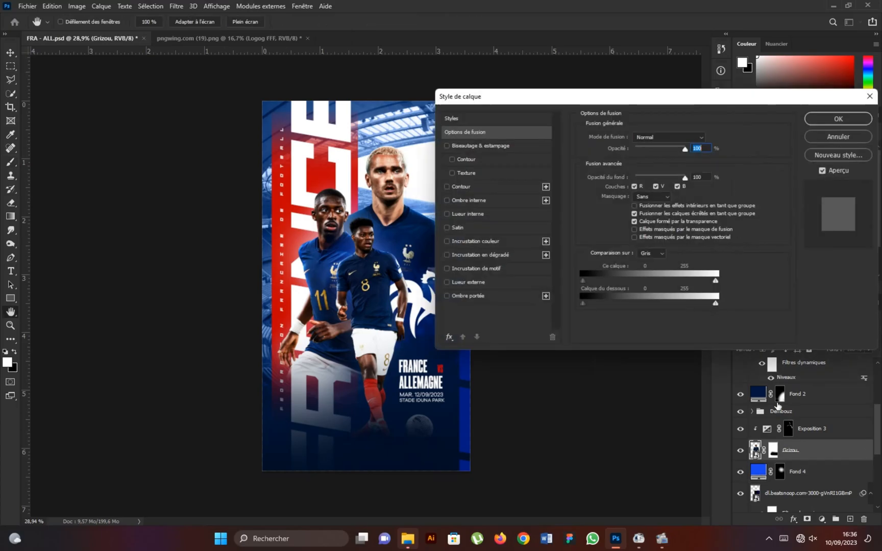
click(499, 296)
drag(529, 102, 597, 107)
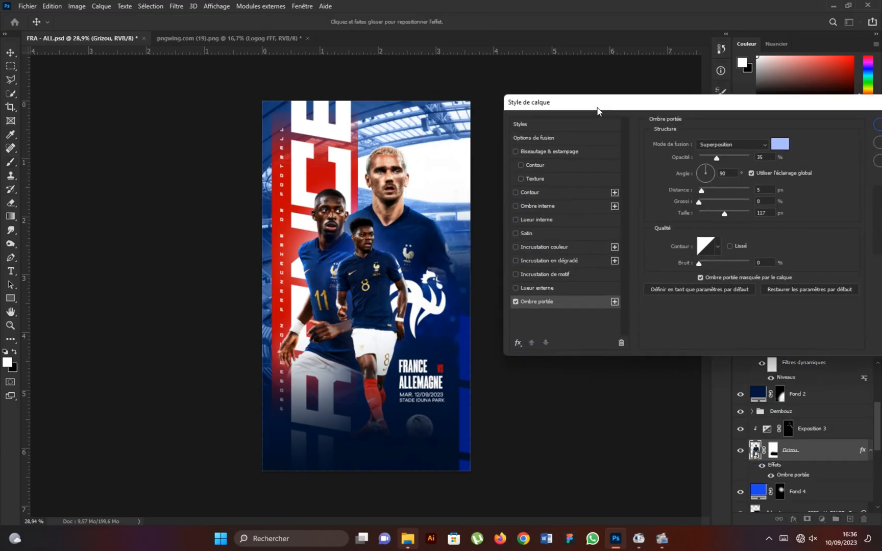
click(878, 128)
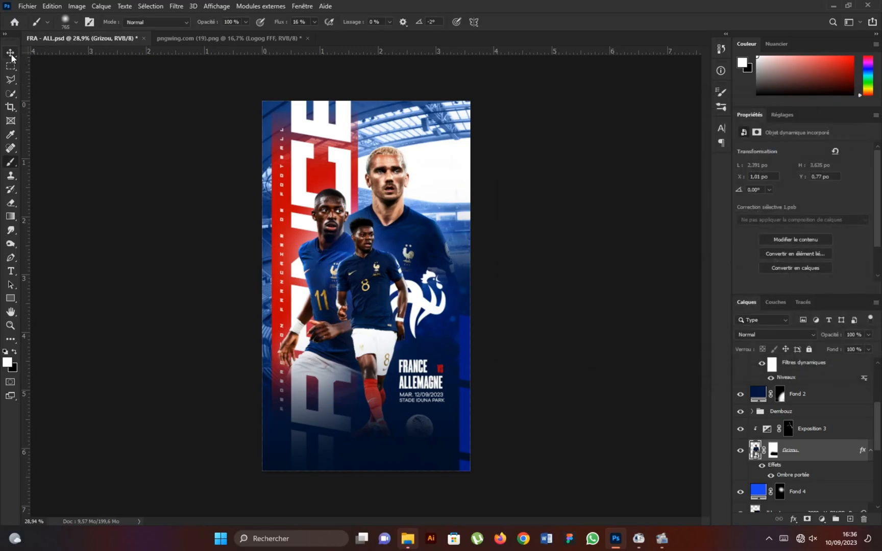
Group the Exposition 3, Grizou and Fond 4 layers and name the group Grizou.
scroll(820, 468, down, 1)
click(812, 465)
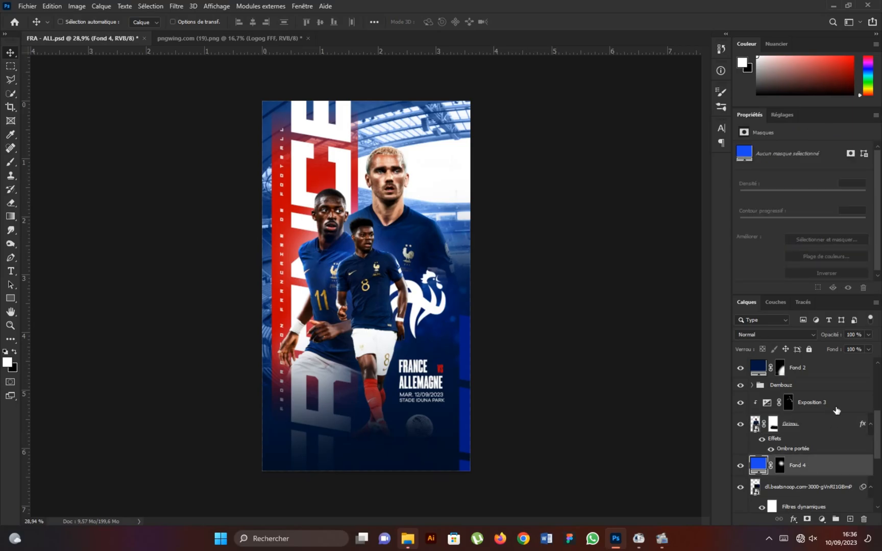
shift+click(835, 406)
key(ctrl+g)
double_click(781, 398)
text(G)
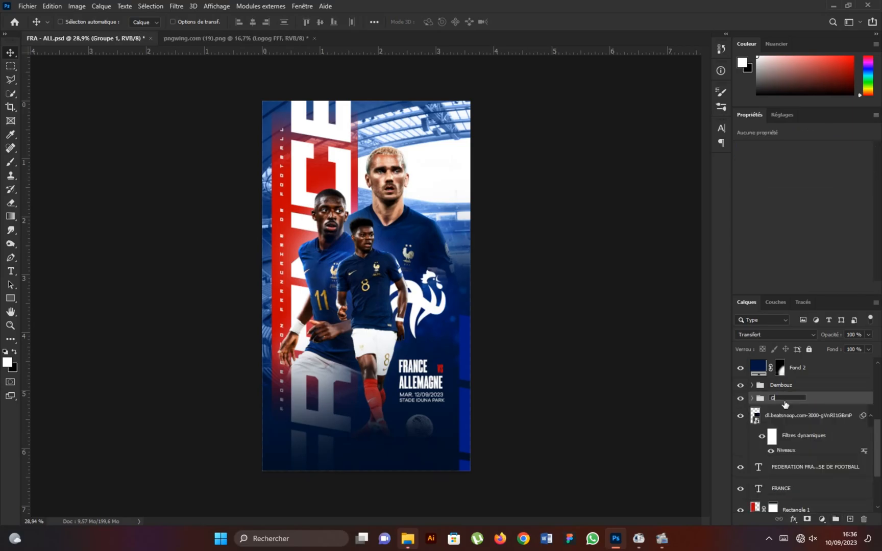
key(Return)
Place the embedded image pexels-monstera-production-7794399 directly above the dl.beatsnoop.com-3000-gVnRI1GBmP layer.
scroll(790, 462, down, 1)
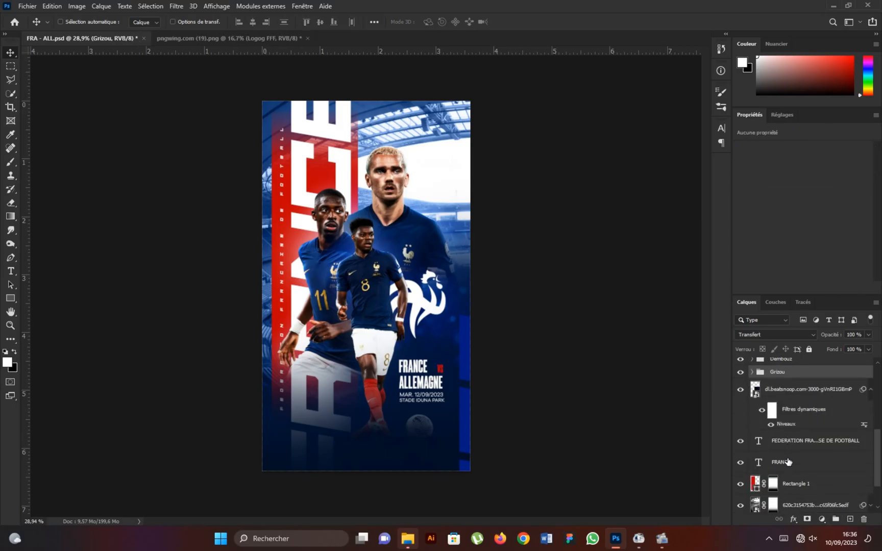
scroll(375, 328, down, 2)
scroll(366, 245, up, 1)
scroll(825, 465, down, 1)
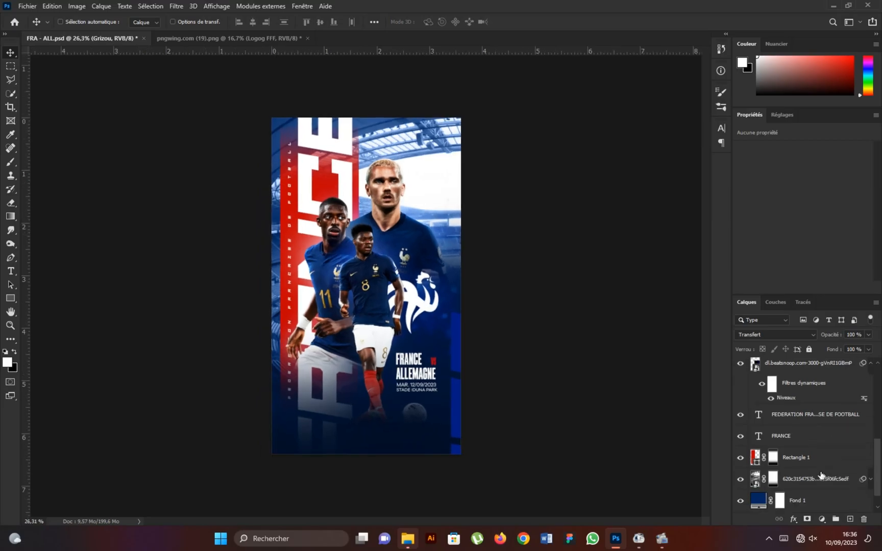
click(837, 421)
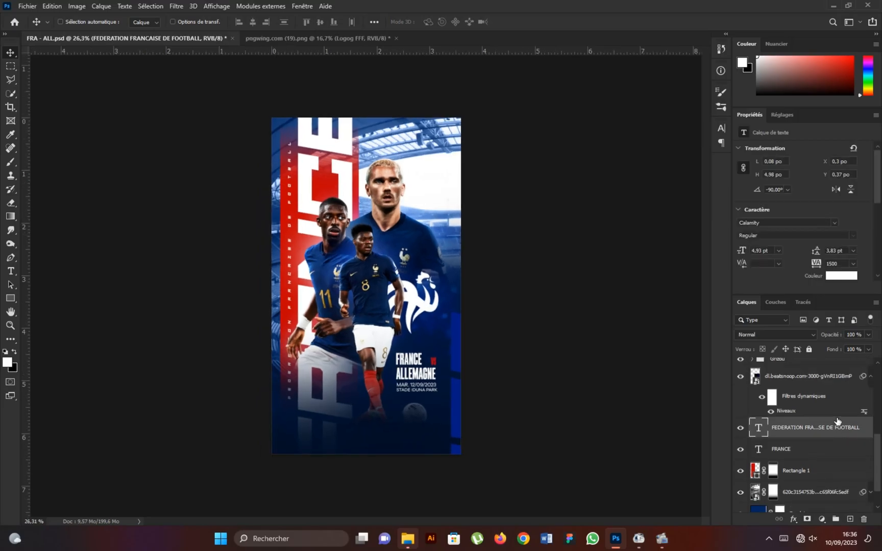
scroll(837, 421, up, 1)
click(799, 390)
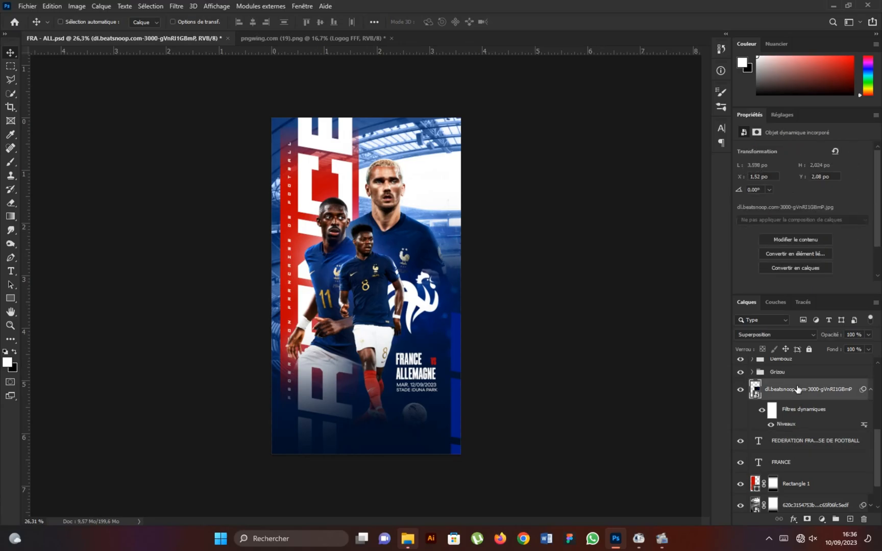
click(27, 6)
click(56, 213)
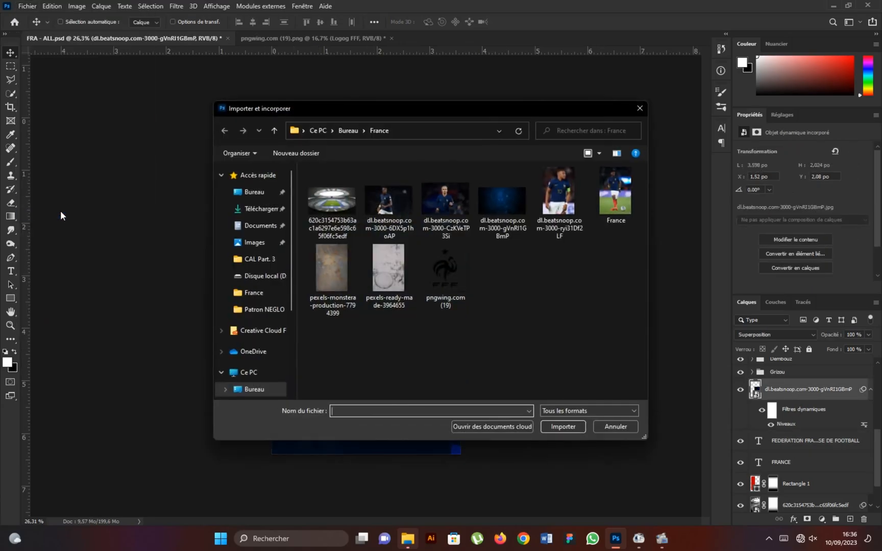
click(333, 268)
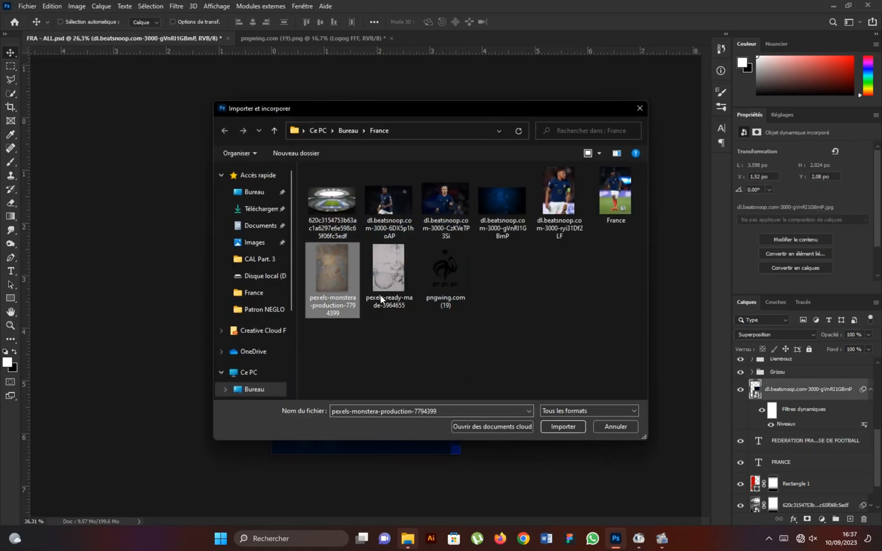
click(560, 426)
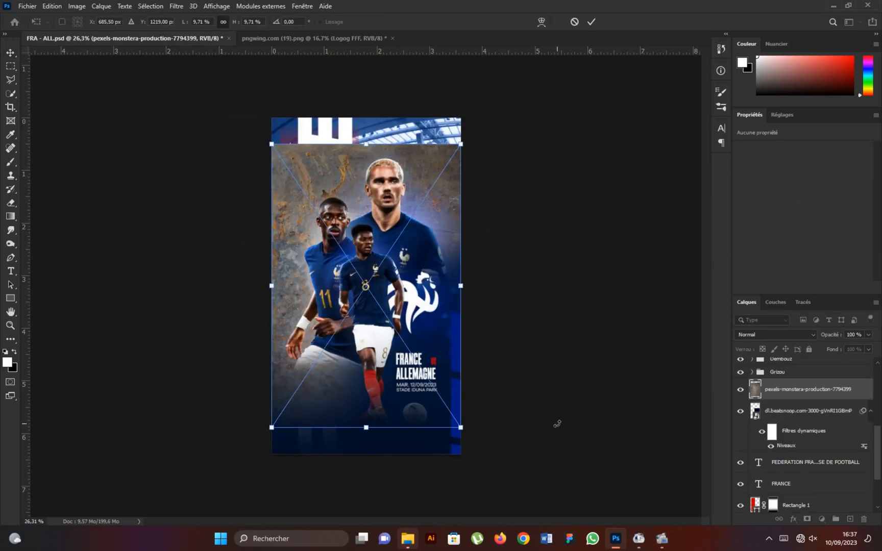
Scale the placed rusty texture proportionally to cover the full height of the poster.
drag(366, 144, 367, 118)
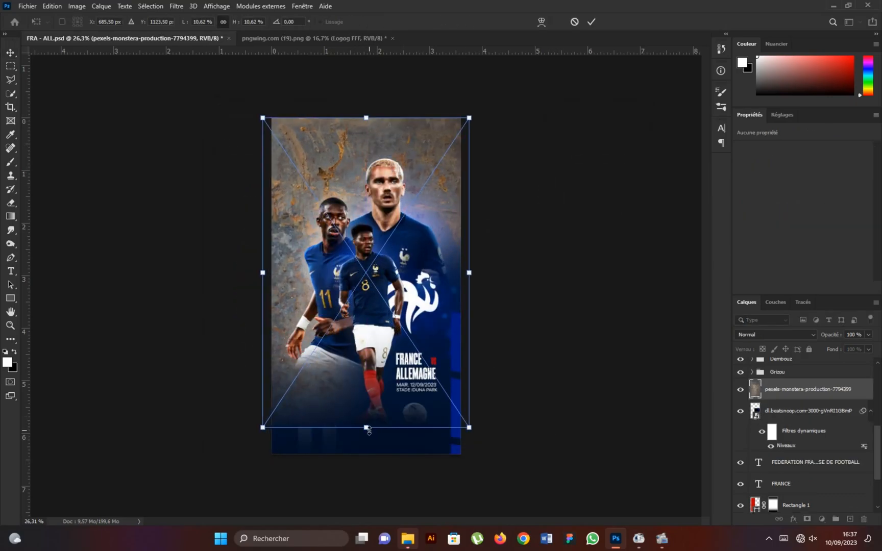
drag(366, 426, 371, 461)
click(591, 22)
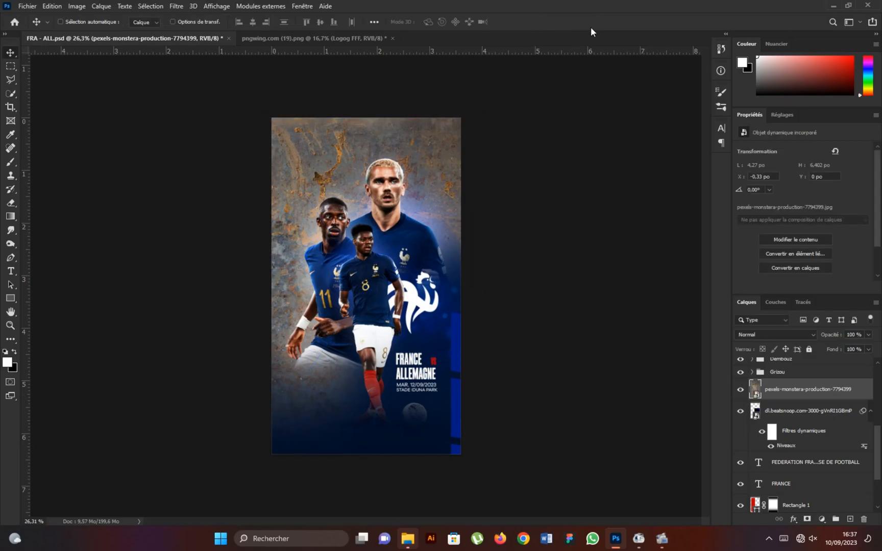
Set the rusty texture's blend mode to Lumière crue and its saturation to -100.
click(788, 333)
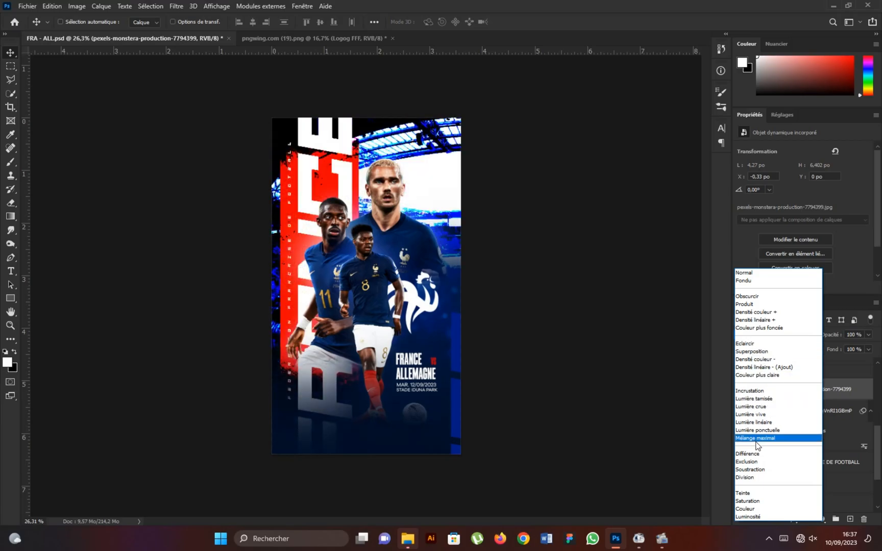
click(764, 407)
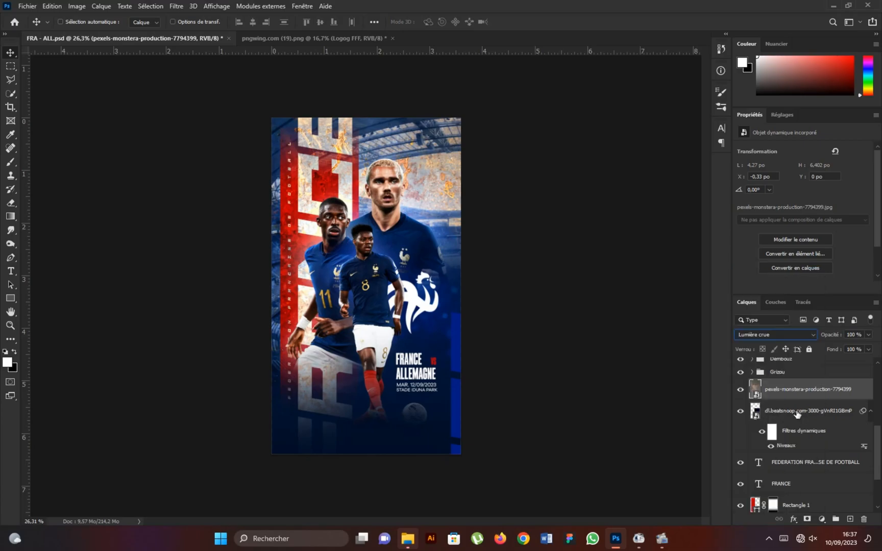
key(ctrl+u)
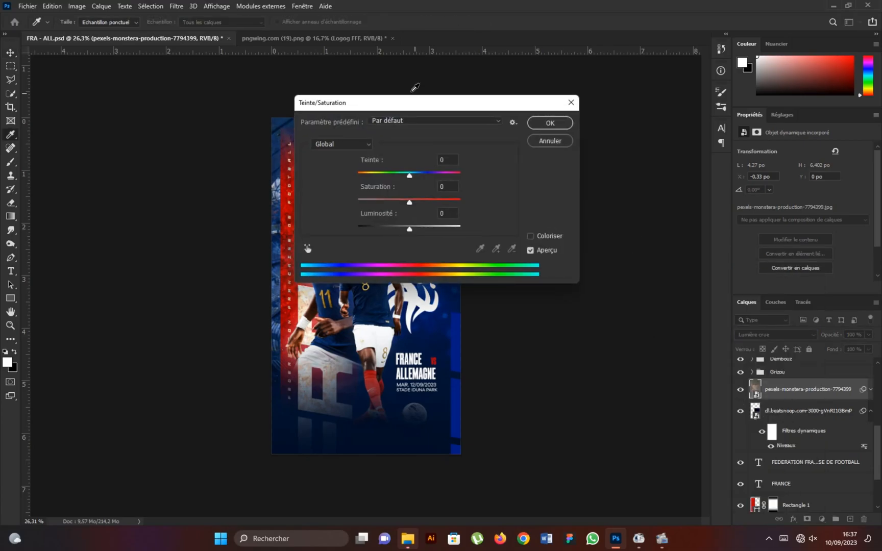
drag(416, 97, 604, 127)
drag(612, 221, 539, 219)
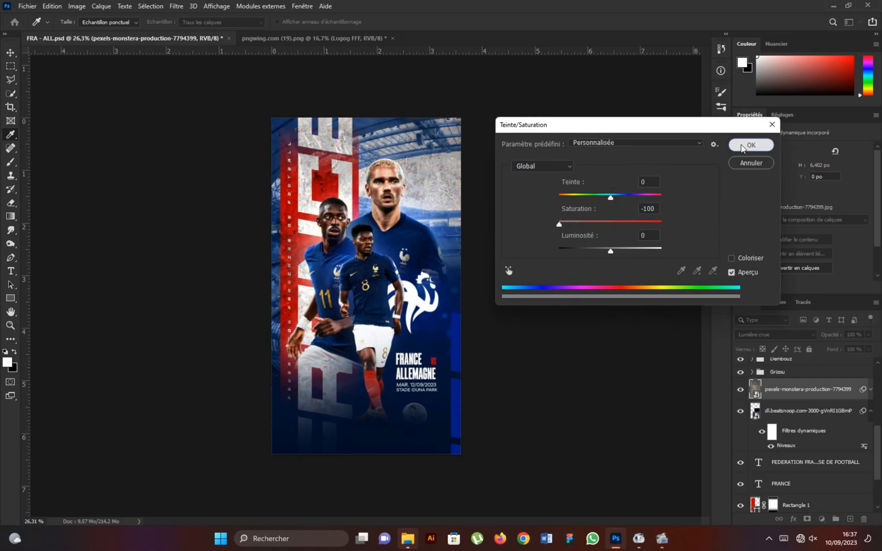
click(742, 146)
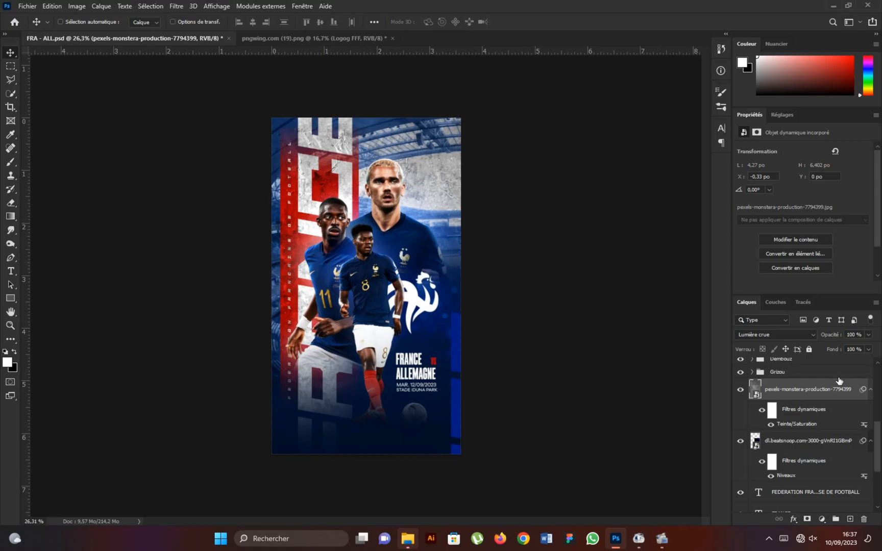
Lower the desaturated texture's opacity to 32% and toggle its visibility to compare the effect.
drag(828, 338, 801, 342)
scroll(404, 389, down, 1)
scroll(403, 389, up, 1)
click(741, 390)
click(740, 391)
Place the embedded image pexels-ready-made-3964655 above the first texture and scale it to cover the poster's full height.
click(24, 6)
click(63, 215)
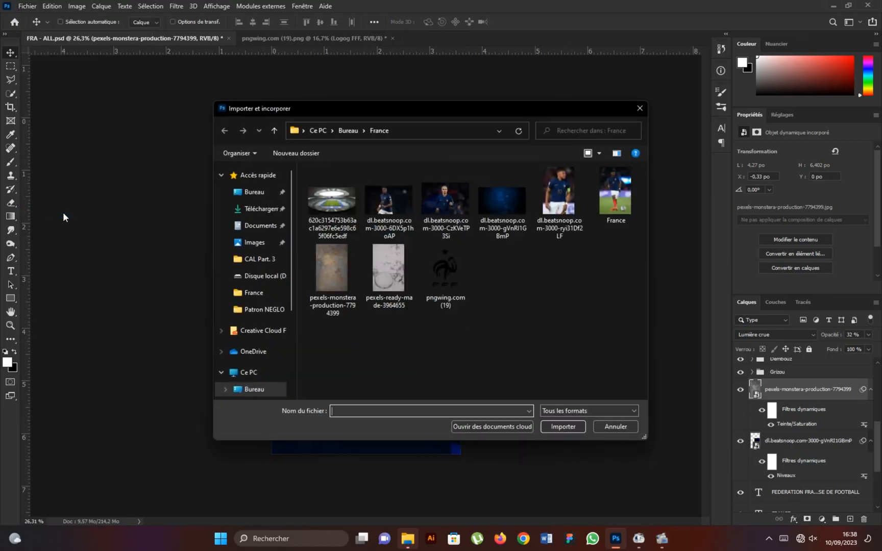
click(390, 276)
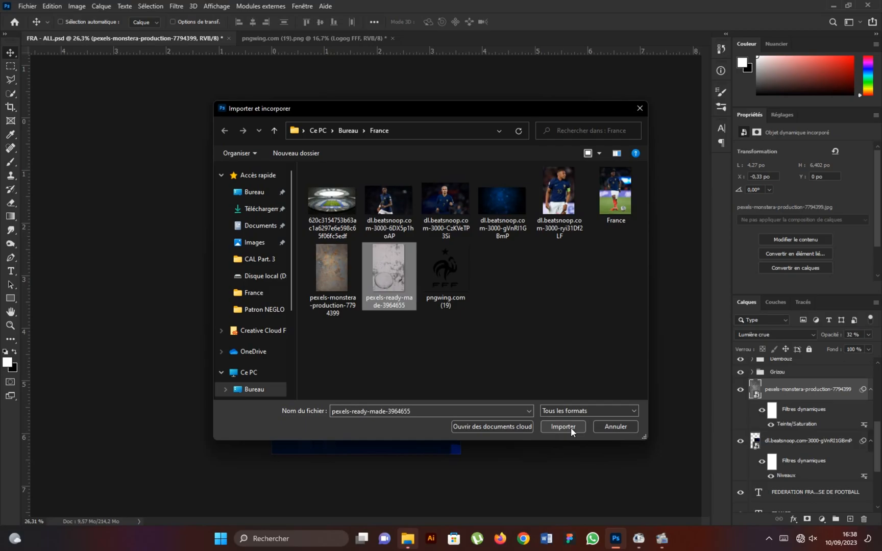
click(570, 427)
drag(371, 128, 366, 116)
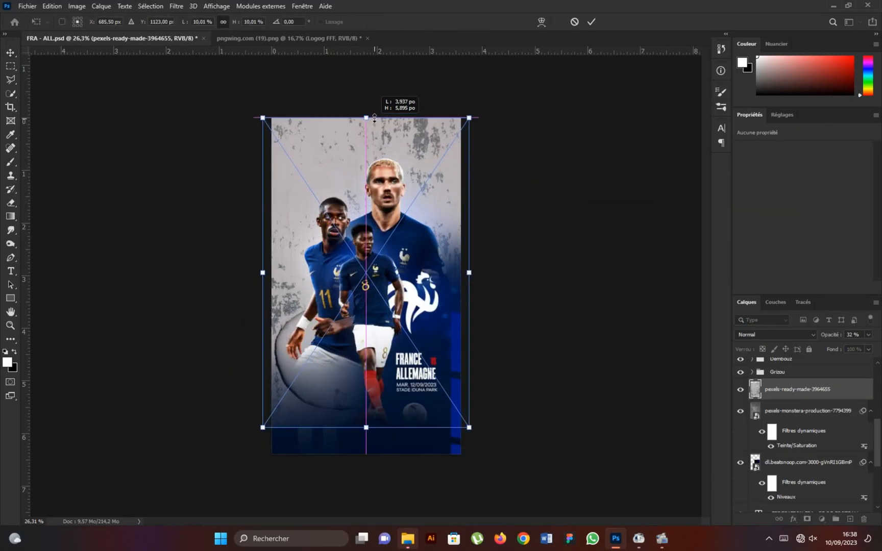
drag(366, 428, 368, 452)
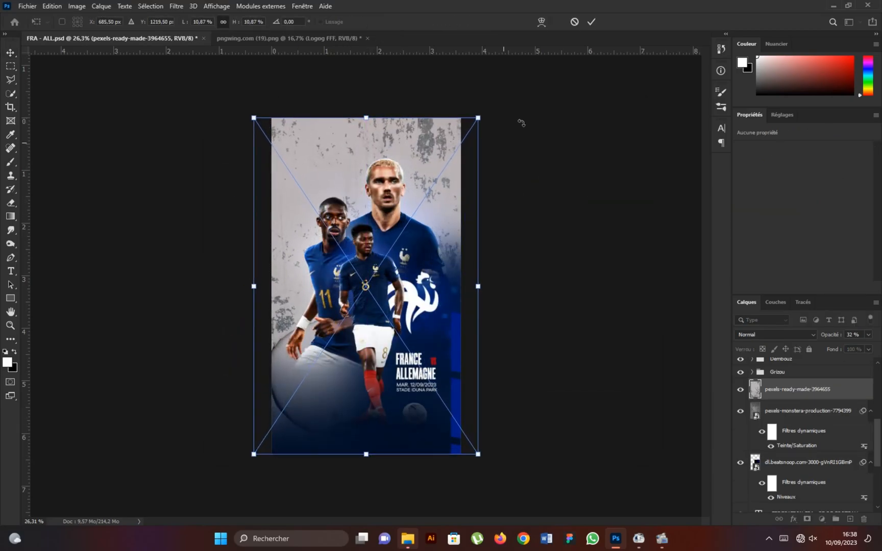
click(591, 22)
Set the pexels-ready-made-3964655 layer's blend mode to Lumière tamisée and its opacity to 45%.
click(762, 335)
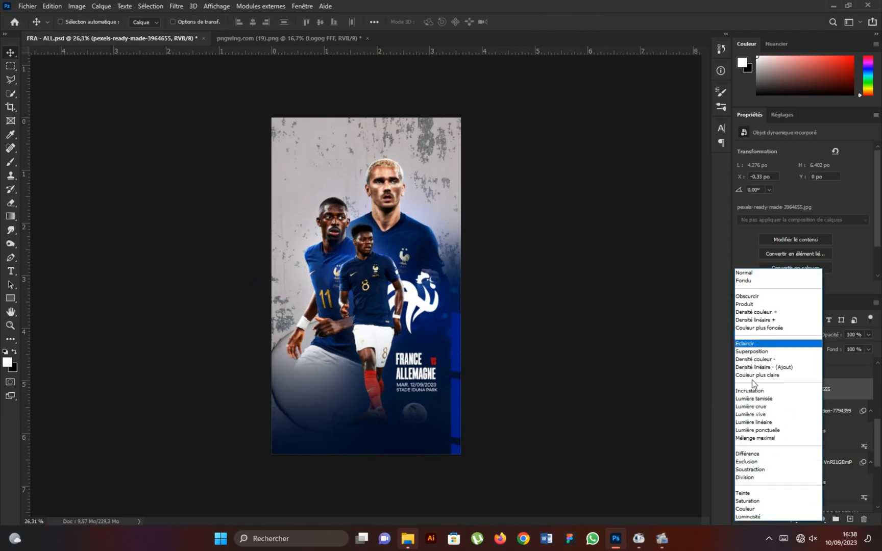
click(754, 399)
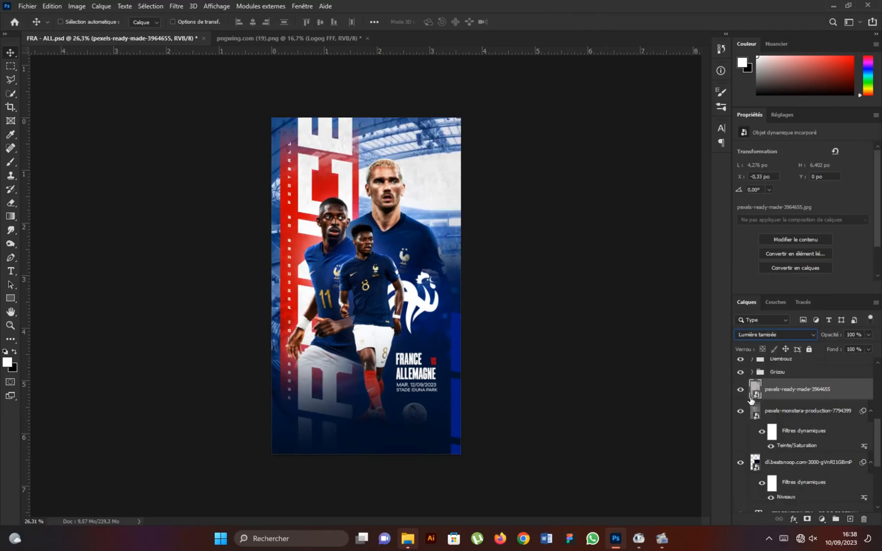
drag(839, 337, 812, 339)
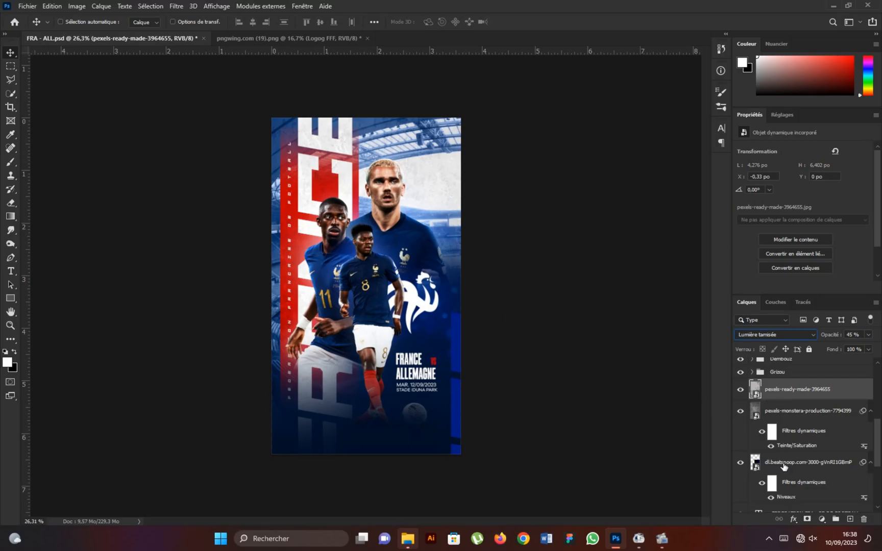
Group all layers from pexels-ready-made-3964655 down to Fond 1 and name the group BG.
scroll(803, 462, down, 3)
scroll(803, 462, up, 3)
scroll(803, 462, down, 5)
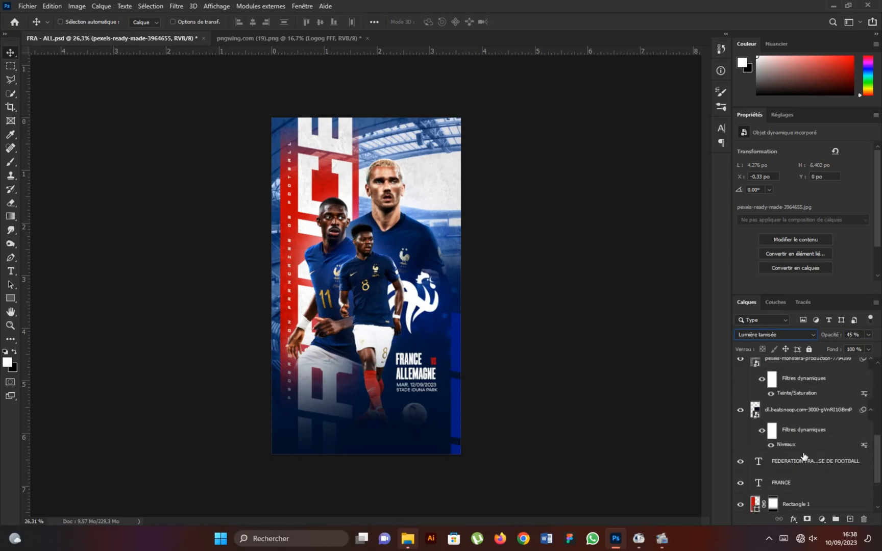
shift+click(812, 489)
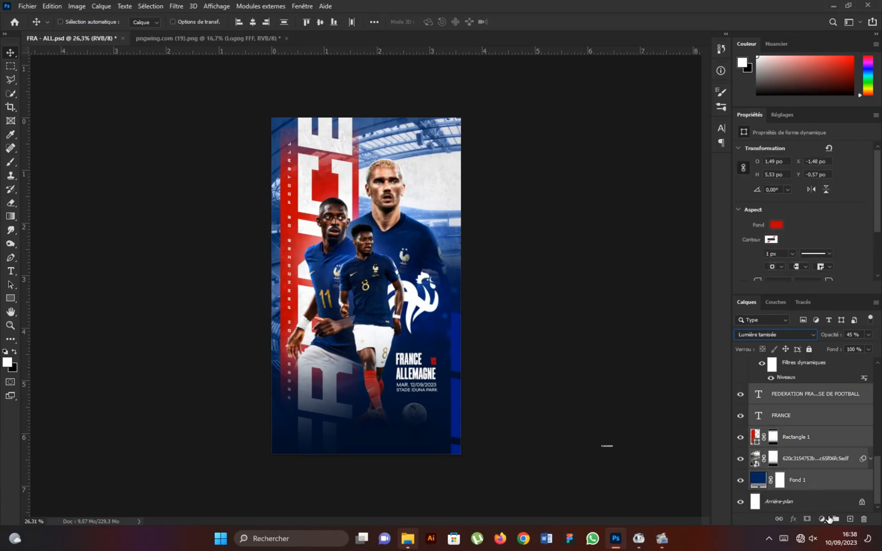
click(835, 519)
double_click(782, 484)
text(BG)
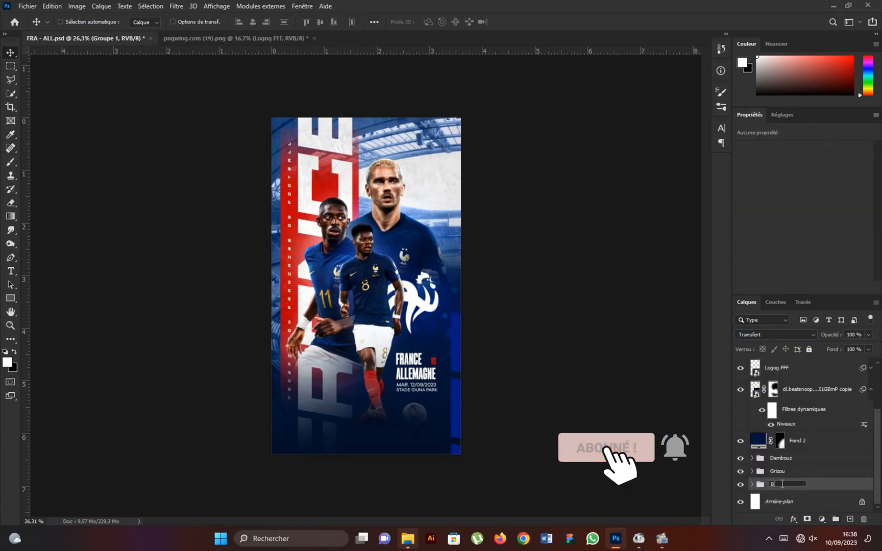
click(828, 426)
scroll(828, 426, up, 3)
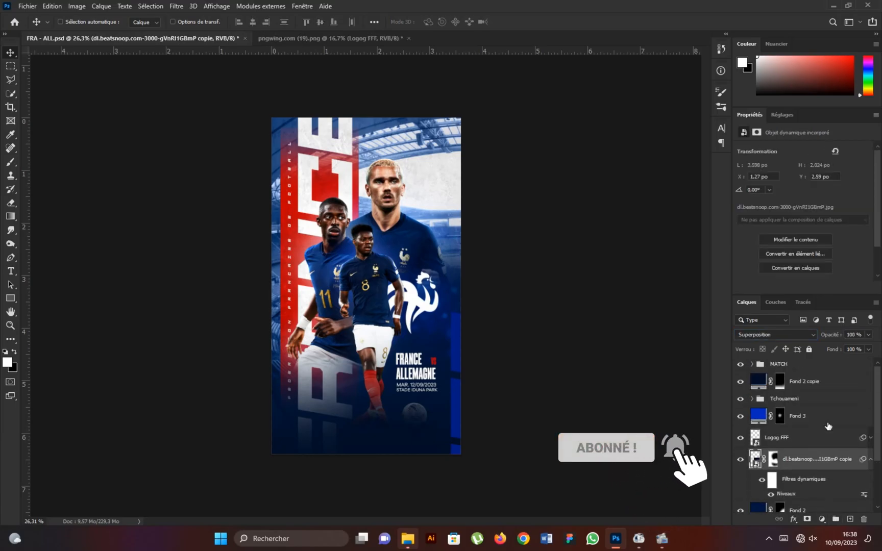
Compare the Fond 3 blue glow on and off, move it beneath the Ombre layer inside the Tchouameni group, and collapse the group.
click(747, 416)
click(741, 416)
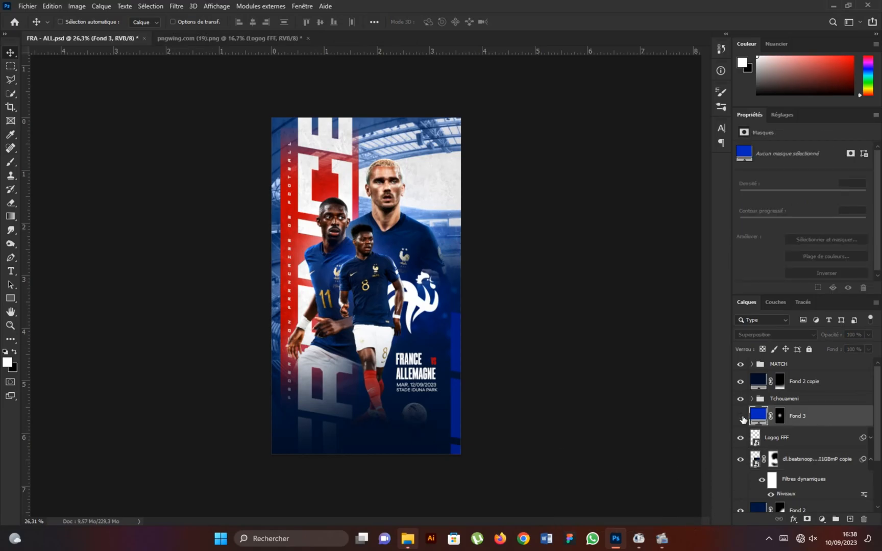
click(740, 416)
click(751, 399)
scroll(787, 439, down, 3)
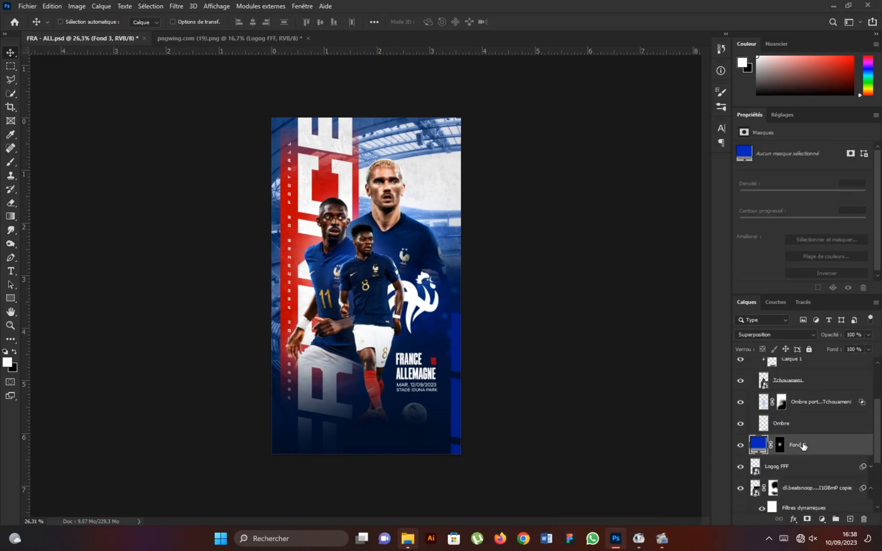
scroll(800, 445, up, 3)
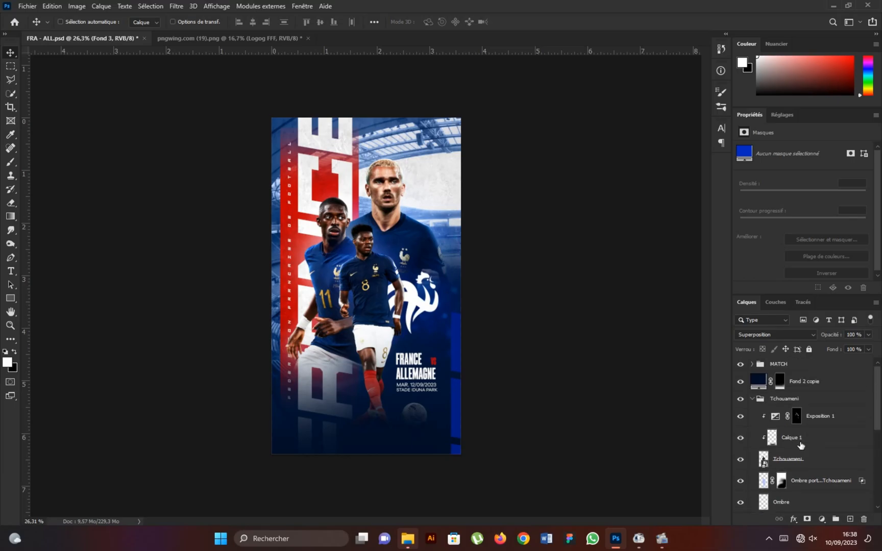
click(754, 402)
Add a layer mask to pexels-ready-made-3964655 in the BG group and paint black at 100% flow over the white area beside the rear player.
scroll(364, 265, up, 2)
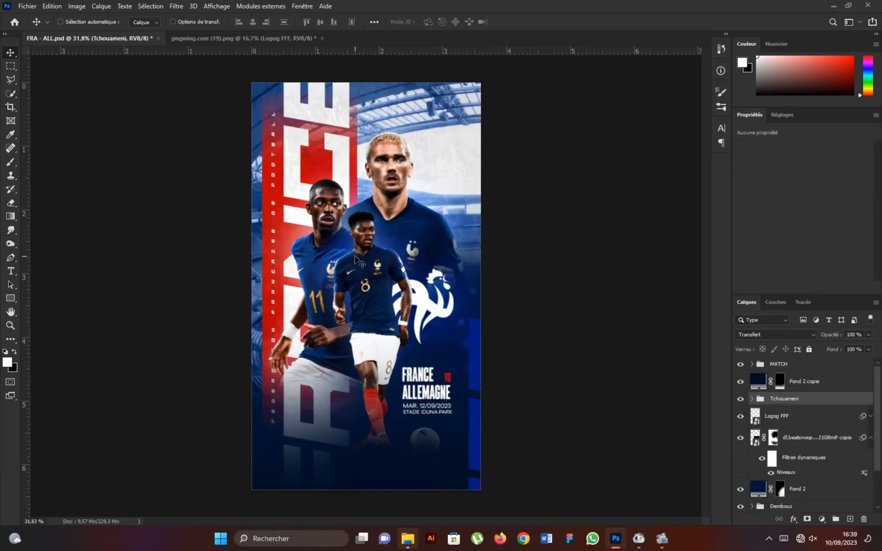
scroll(364, 266, down, 1)
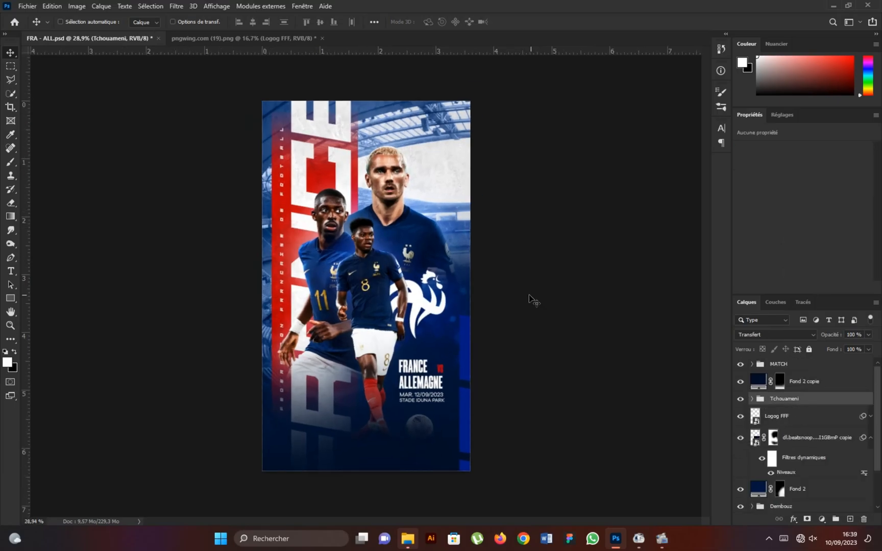
scroll(798, 458, down, 2)
click(753, 493)
scroll(754, 485, down, 3)
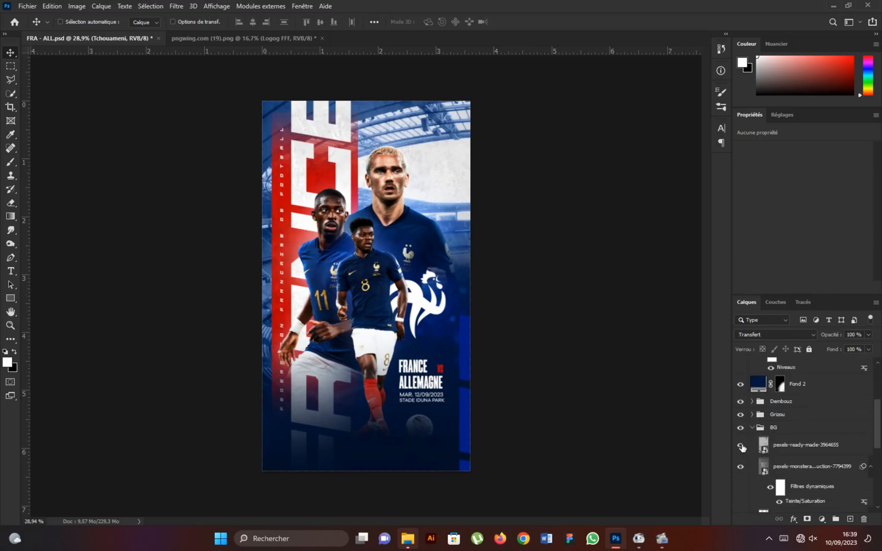
click(766, 445)
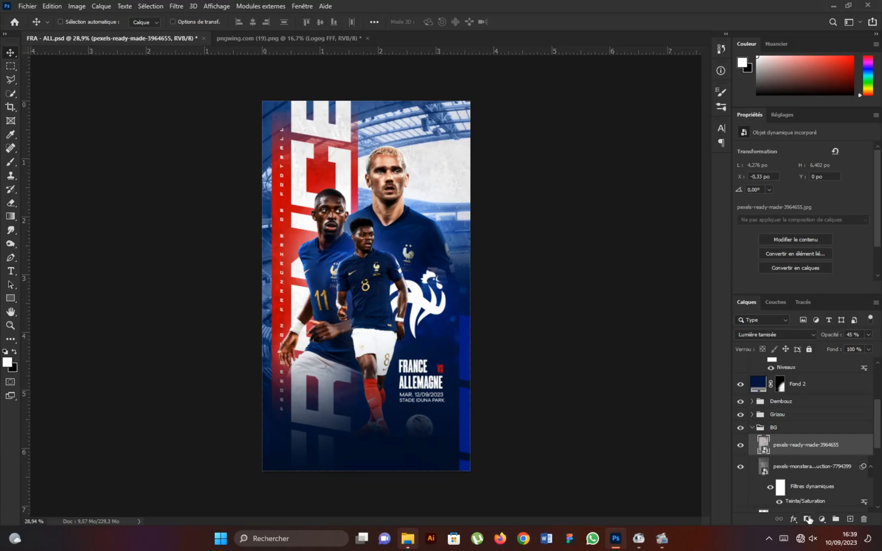
click(809, 520)
click(12, 164)
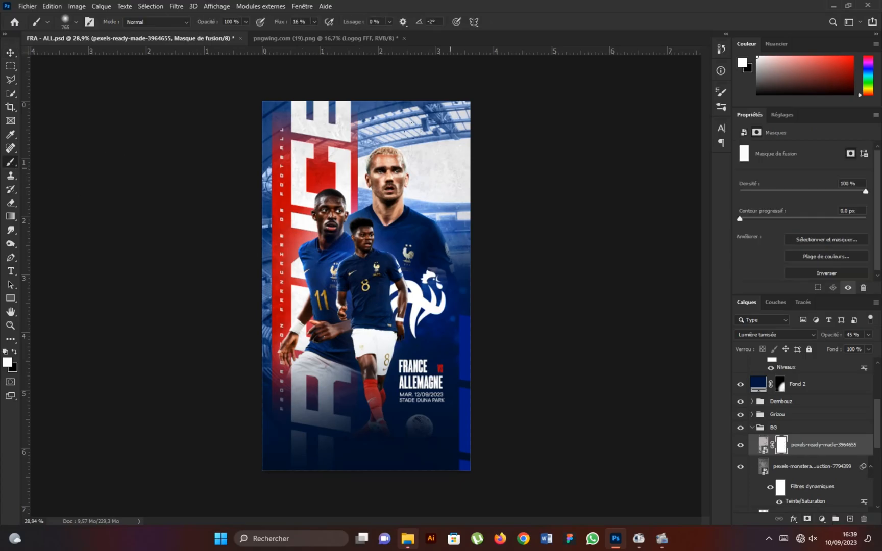
key(x)
drag(428, 161, 423, 155)
drag(279, 23, 341, 24)
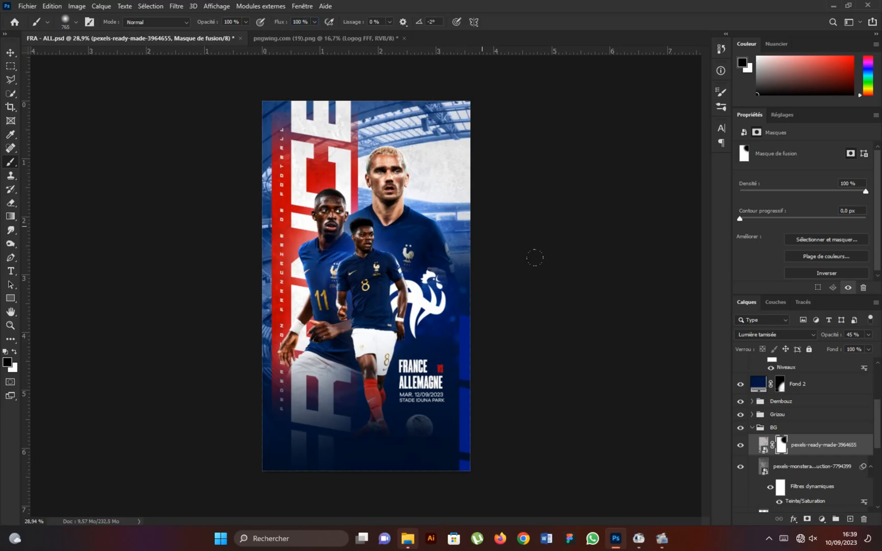
Add a layer mask to the pexels-monstera-production-7794399 texture, try a full-flow black stroke beside the rear player, and undo the stroke.
click(789, 473)
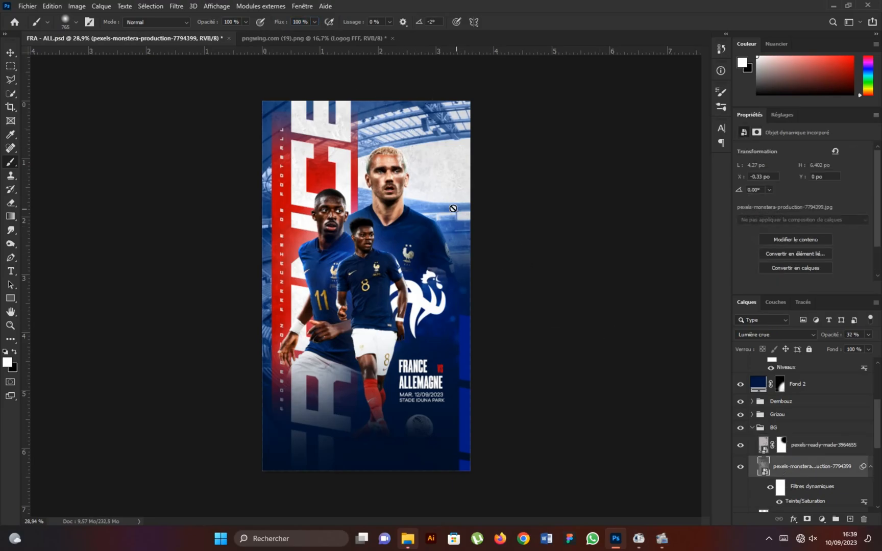
click(808, 519)
key(x)
drag(419, 162, 454, 187)
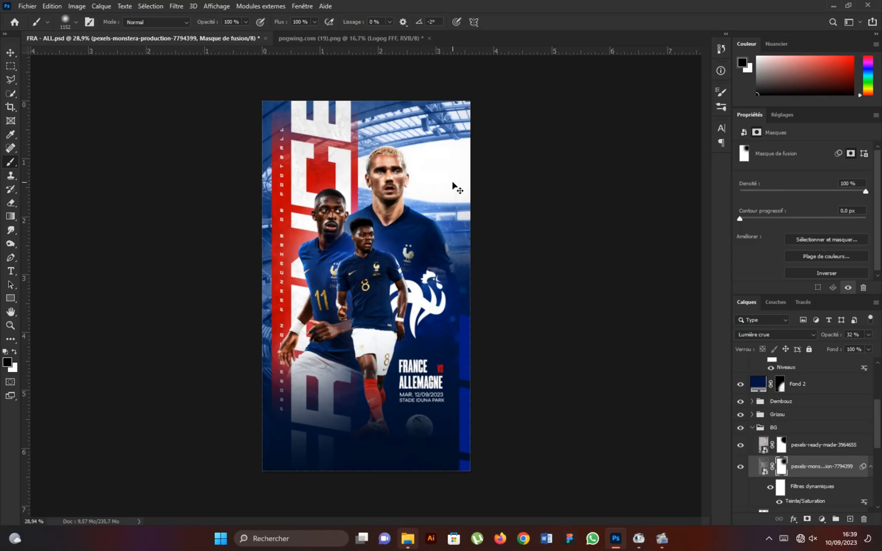
key(ctrl+z)
drag(835, 339, 825, 341)
key(ctrl+z)
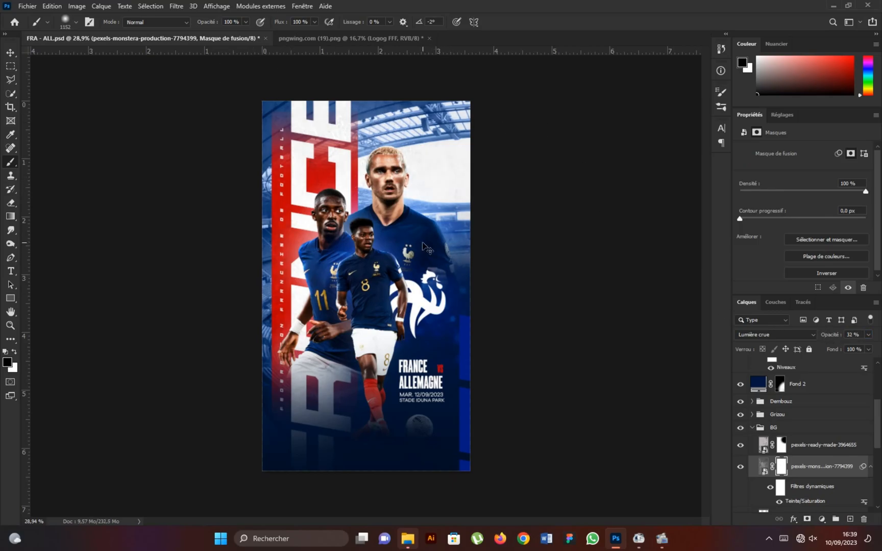
Softly paint black at 19% flow on the pexels-monstera texture's mask around the rear player's head, and collapse the BG group.
drag(287, 25, 244, 34)
click(403, 158)
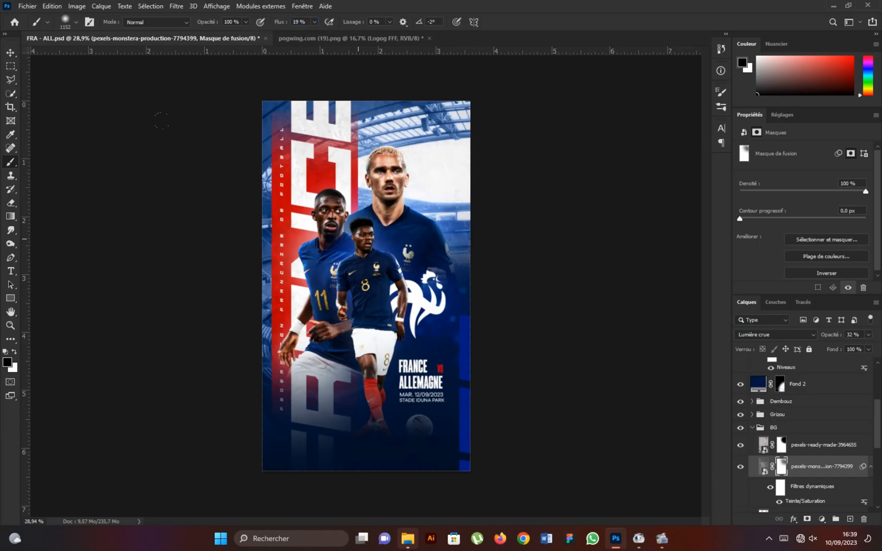
click(9, 54)
scroll(365, 285, down, 2)
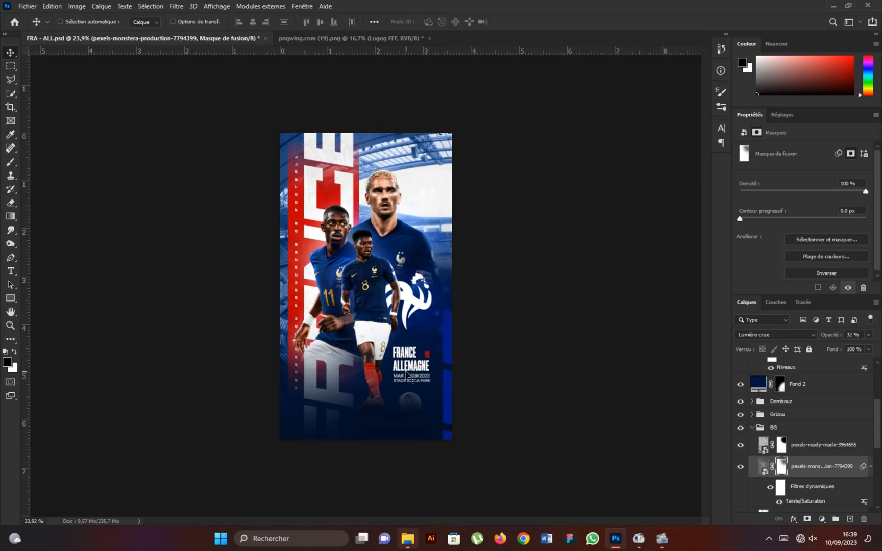
click(753, 428)
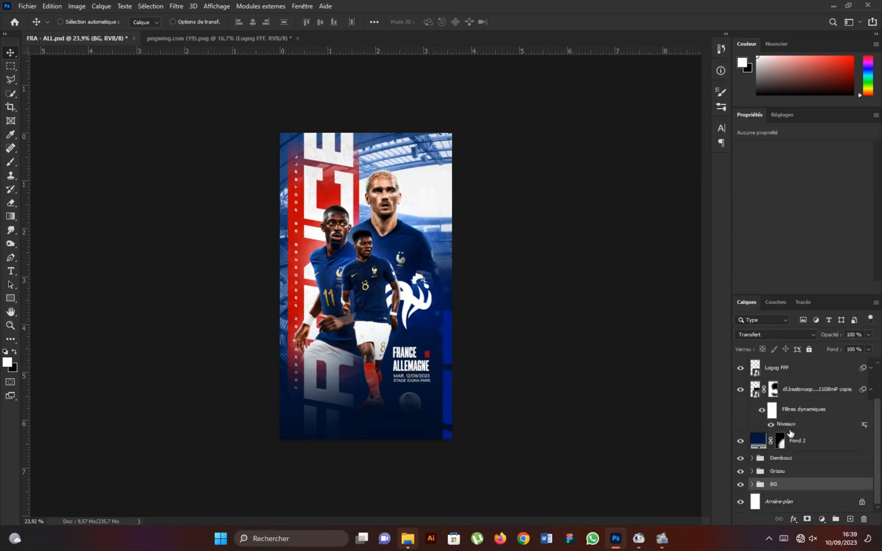
Stamp all visible layers into a new layer above the MATCH group and convert it to a smart object.
scroll(816, 409, up, 2)
click(827, 365)
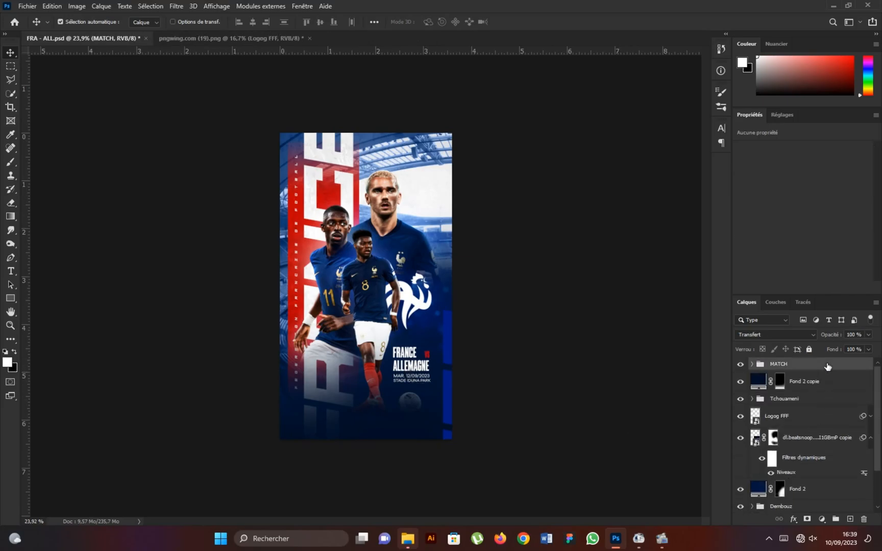
key(ctrl+shift+alt+n)
right_click(827, 363)
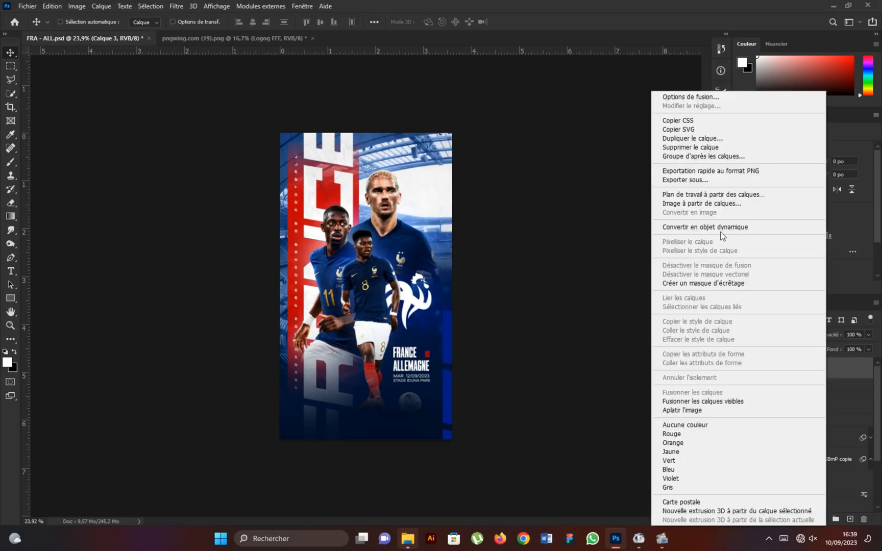
click(723, 228)
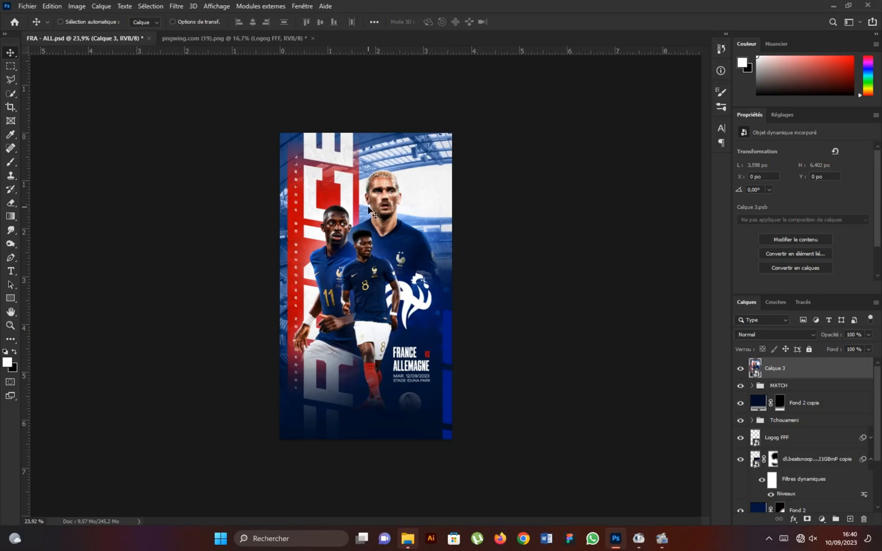
In Camera Raw, set Exposition +0.15, Contraste +10, Tons clairs +13, Tons foncés -7, Blancs +8, Noirs -5, Textures +21, Clarté +7 and slightly higher Vibrance.
click(176, 6)
click(188, 84)
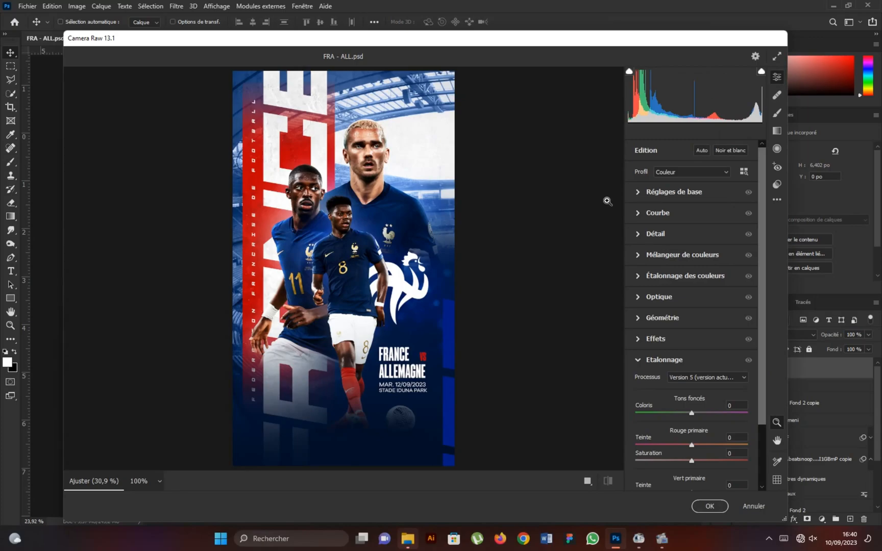
click(638, 193)
drag(692, 275, 703, 381)
drag(692, 396, 695, 396)
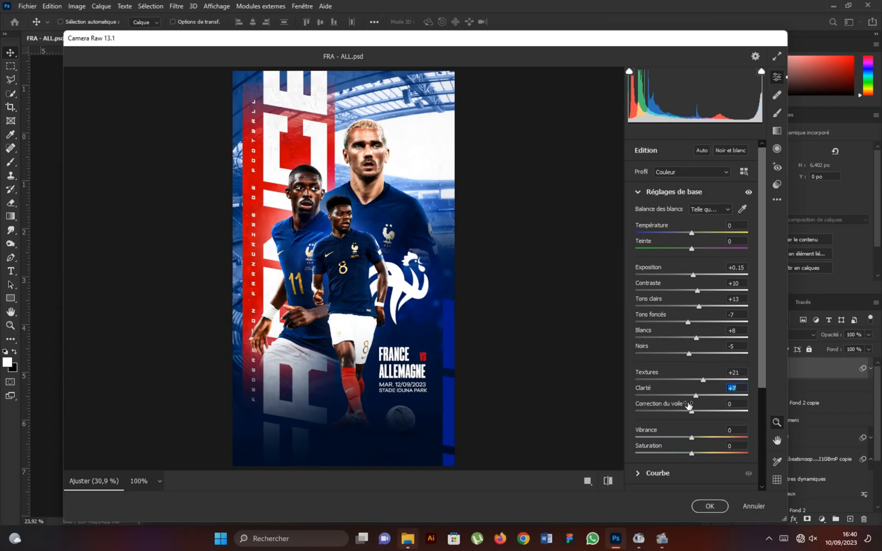
drag(691, 438, 696, 437)
Add two Courbe points: entrée 187 with sortie 188, and entrée 69 with sortie 69.
scroll(700, 378, down, 1)
scroll(700, 378, down, 1)
click(675, 371)
click(719, 276)
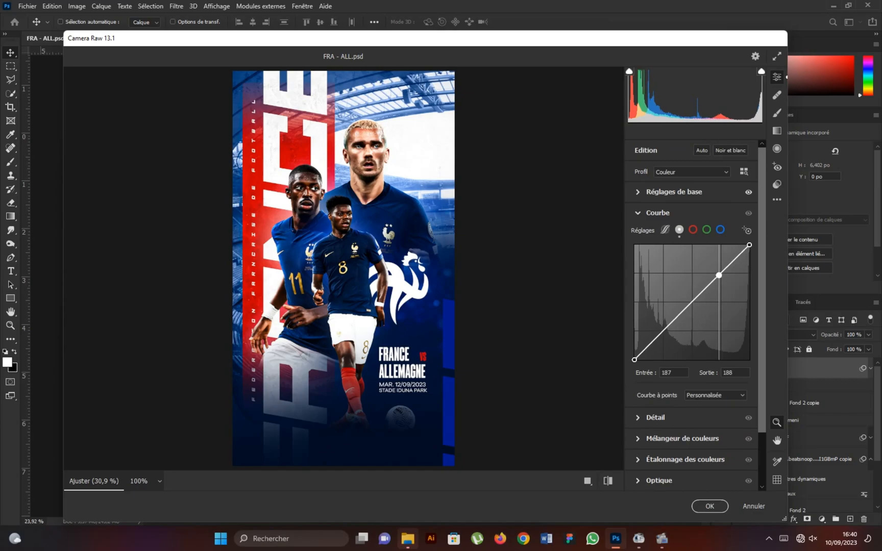
click(666, 329)
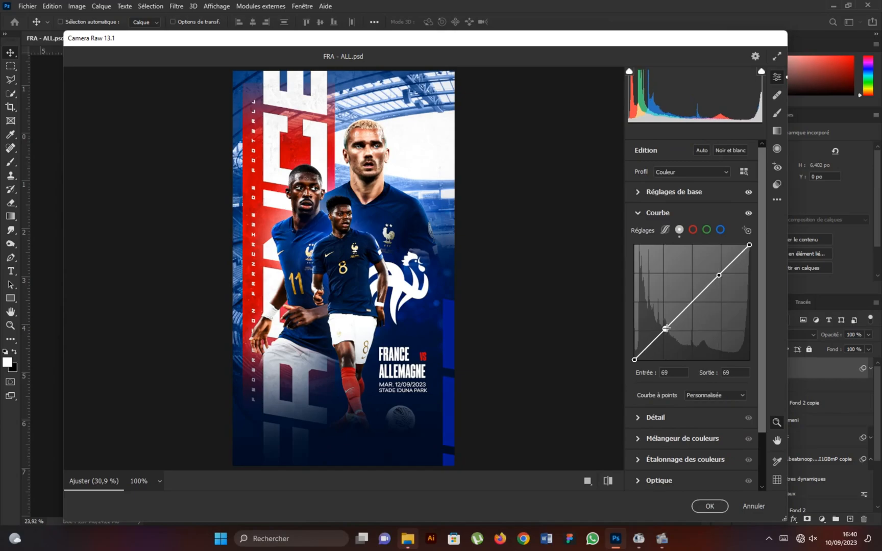
Increase Netteté to about a third of its range and Réduction du bruit to about a fifth in the Détail settings.
scroll(653, 365, down, 1)
click(666, 366)
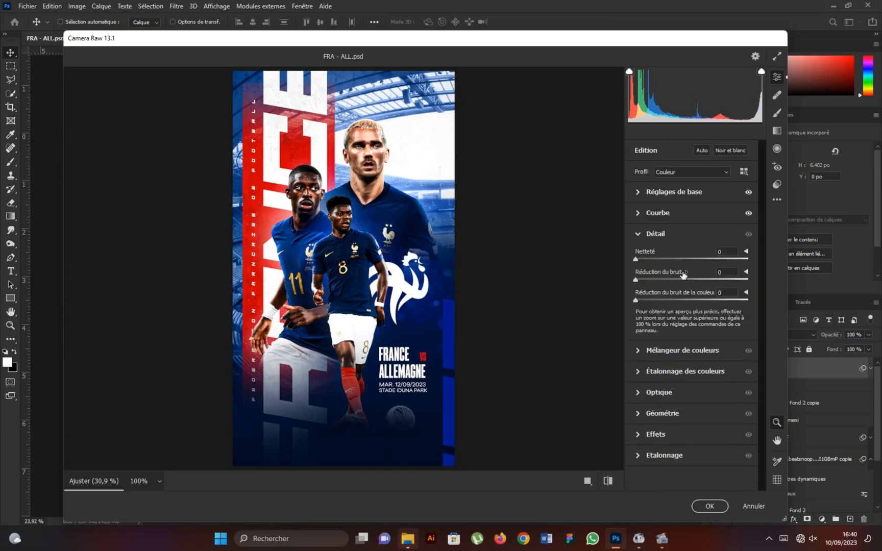
click(673, 259)
click(665, 280)
drag(666, 281, 657, 283)
In Étalonnage des couleurs, tint the Tons foncés slightly violet and the Tons clairs pink with hue 333 and saturation 5.
click(684, 354)
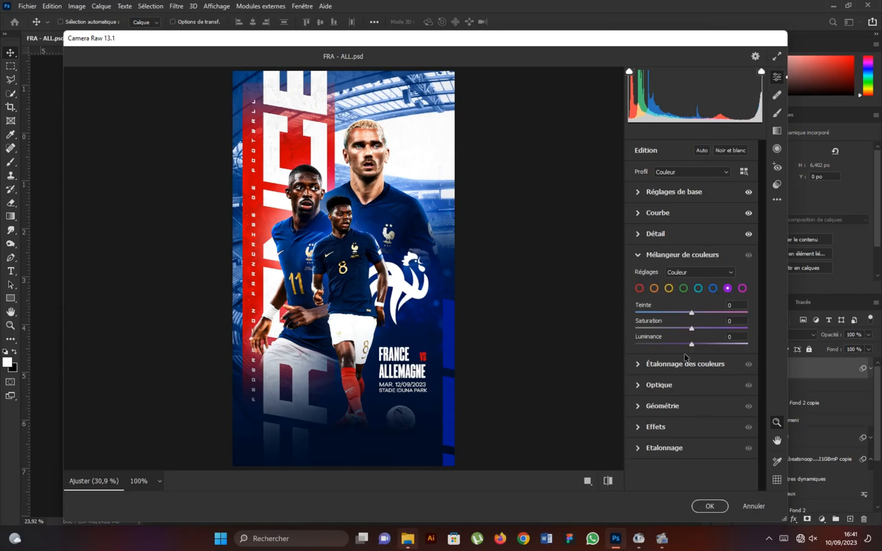
click(637, 256)
click(674, 276)
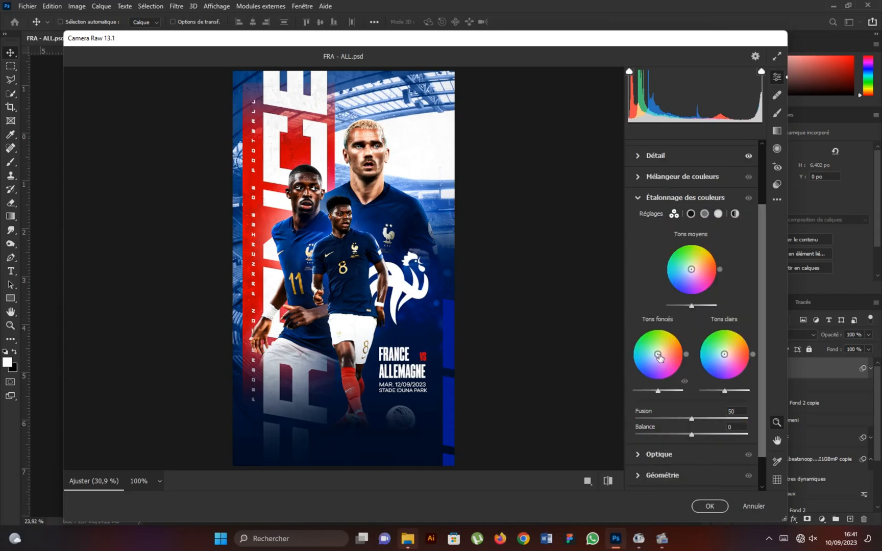
drag(724, 354, 725, 355)
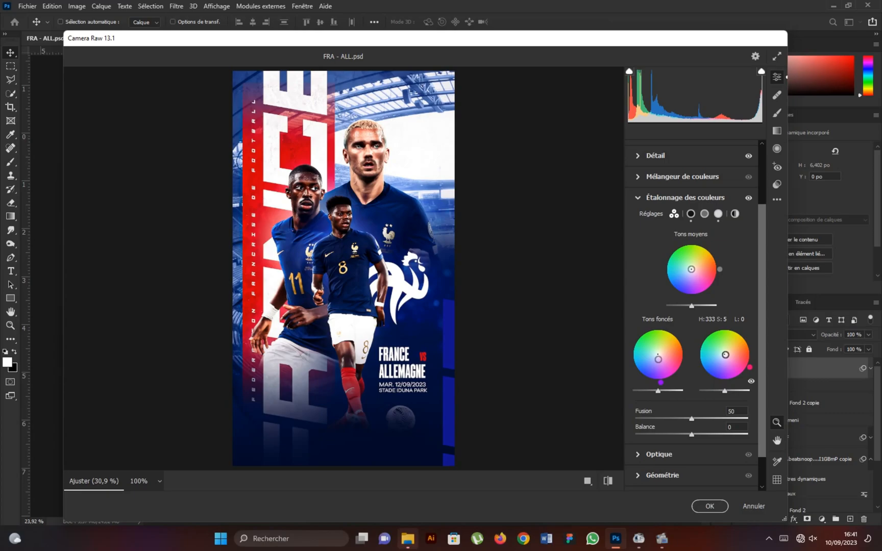
scroll(674, 425, down, 1)
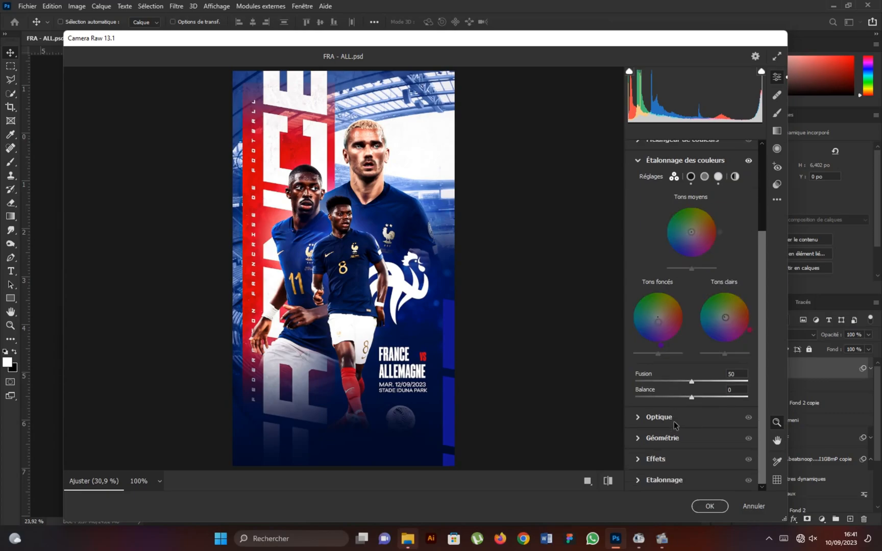
Set the Effets Vignetage to -10 and Grain to 29, checking the grain at 100% zoom, and apply the Camera Raw filter.
click(670, 482)
click(664, 289)
click(659, 339)
drag(690, 388, 686, 388)
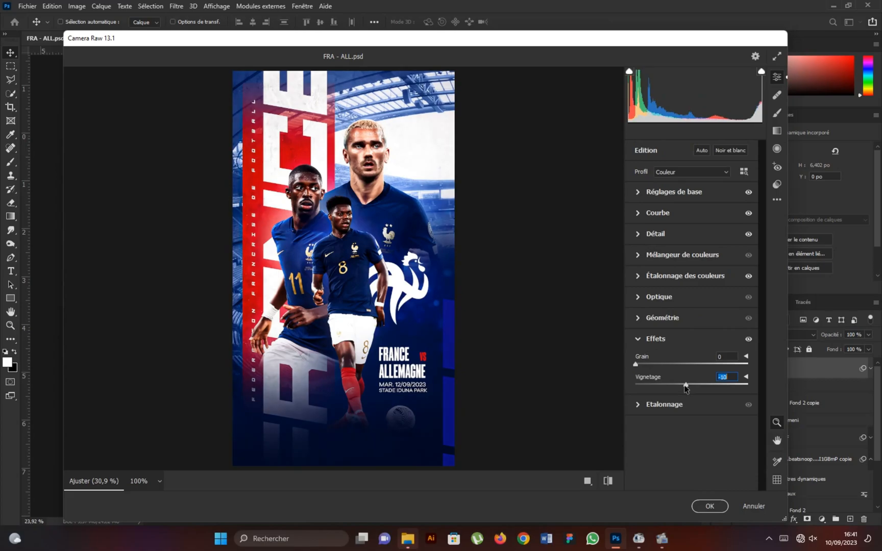
drag(638, 364, 658, 364)
click(409, 201)
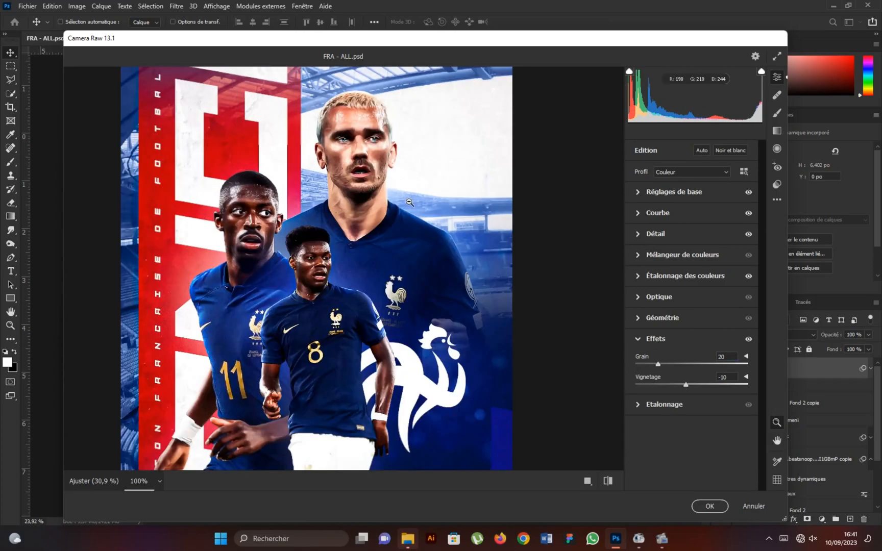
drag(673, 367, 668, 364)
click(364, 284)
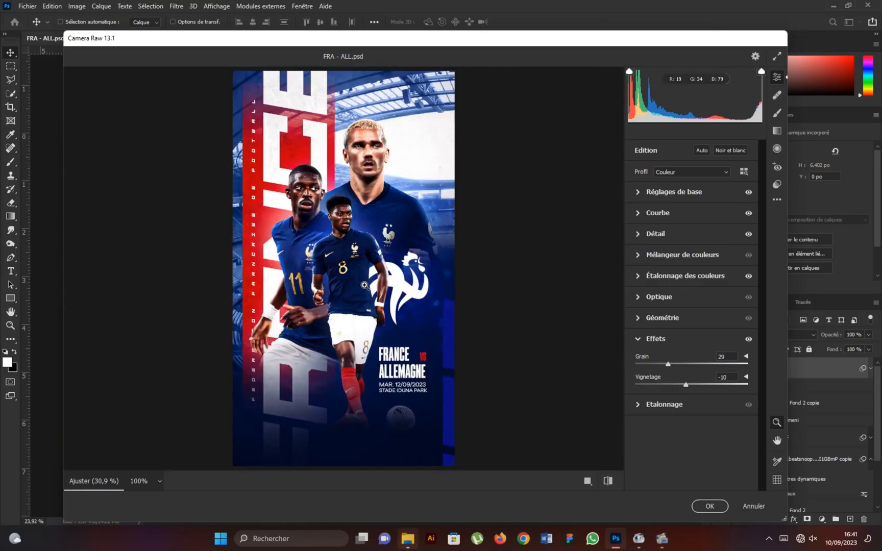
click(709, 507)
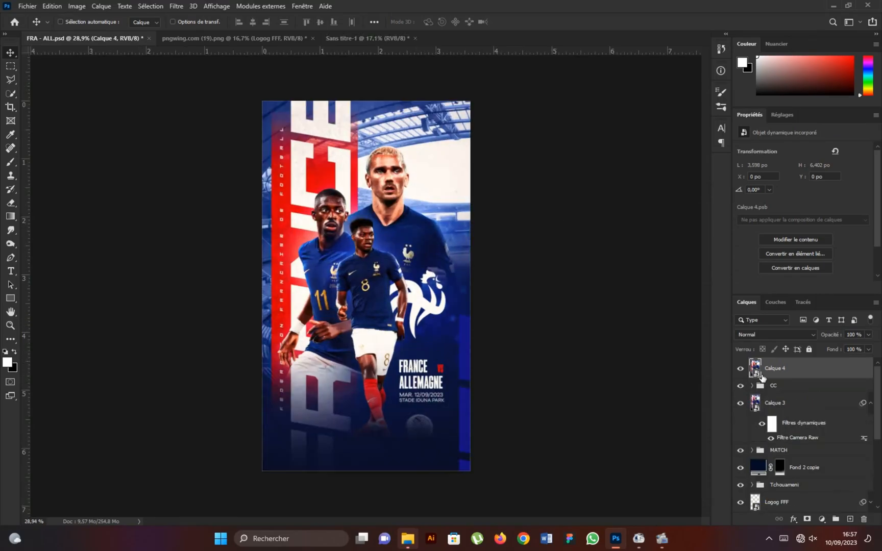
Copy the Calque 4 poster into the Sans titre-1 document and scale it, centred, to the canvas's full height.
mouse_move(385, 272)
mouse_down()
mouse_move(373, 44)
mouse_move(382, 291)
mouse_move(382, 283)
mouse_up()
key(ctrl+t)
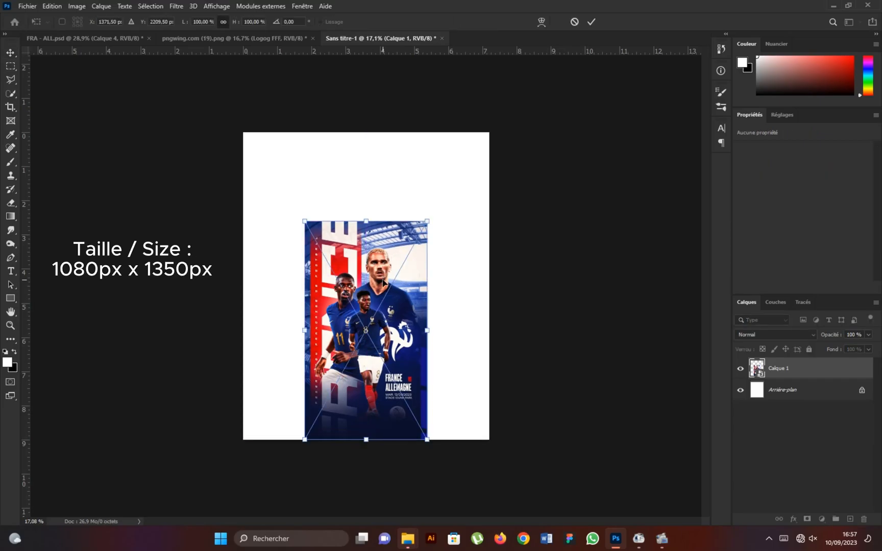
drag(366, 223, 367, 132)
click(591, 22)
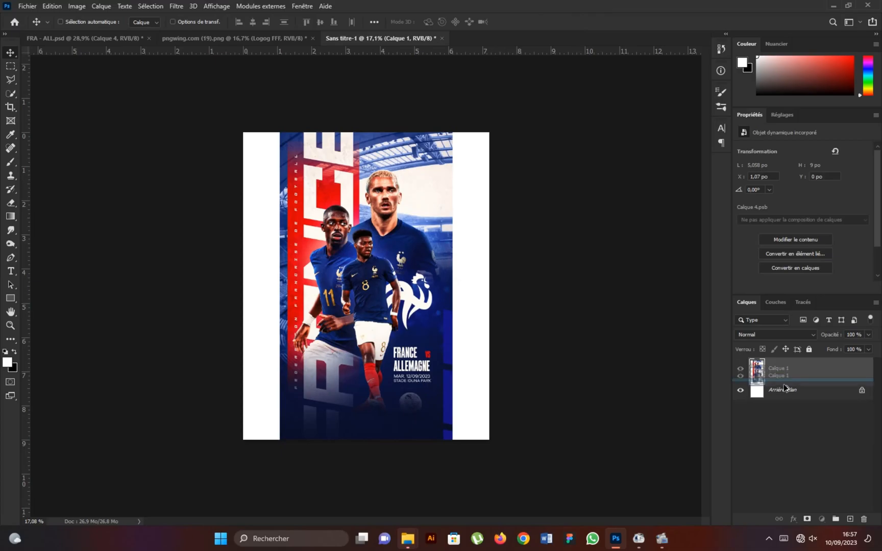
Duplicate the poster beneath the original, enlarge the copy to 192.21%, and shift it to fill the white strip on the canvas's left side.
drag(786, 381, 786, 391)
mouse_move(418, 296)
mouse_down()
mouse_move(331, 290)
mouse_move(431, 285)
mouse_up()
key(ctrl+t)
drag(284, 252, 281, 233)
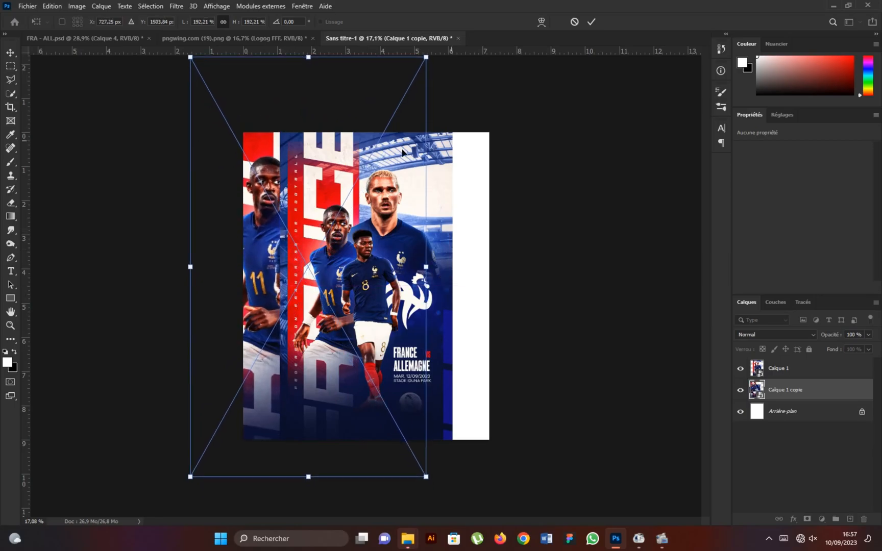
click(590, 22)
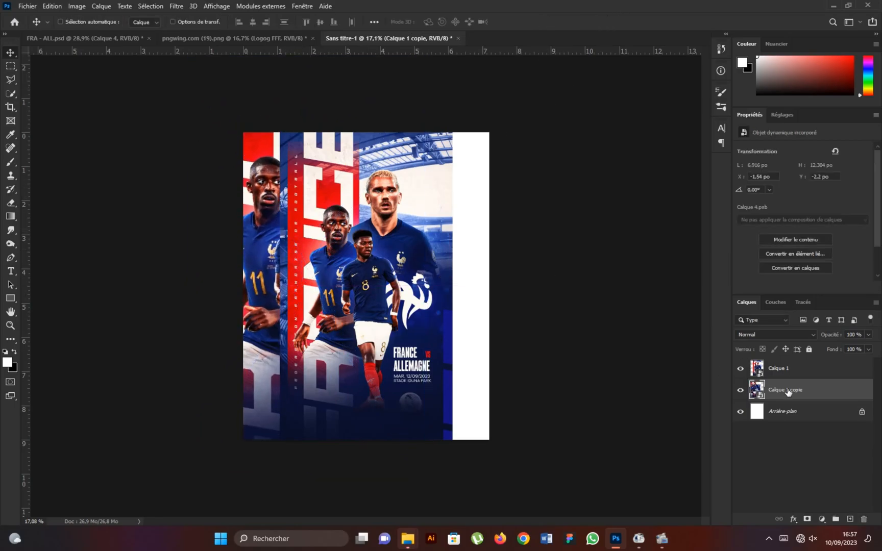
Duplicate the Calque 1 copie layer beneath itself, flip the duplicate upside down, and position it to fill the white strip on the canvas's right side.
drag(790, 392, 792, 409)
drag(332, 286, 471, 299)
key(ctrl+t)
right_click(470, 297)
click(510, 469)
drag(473, 299, 489, 333)
click(591, 22)
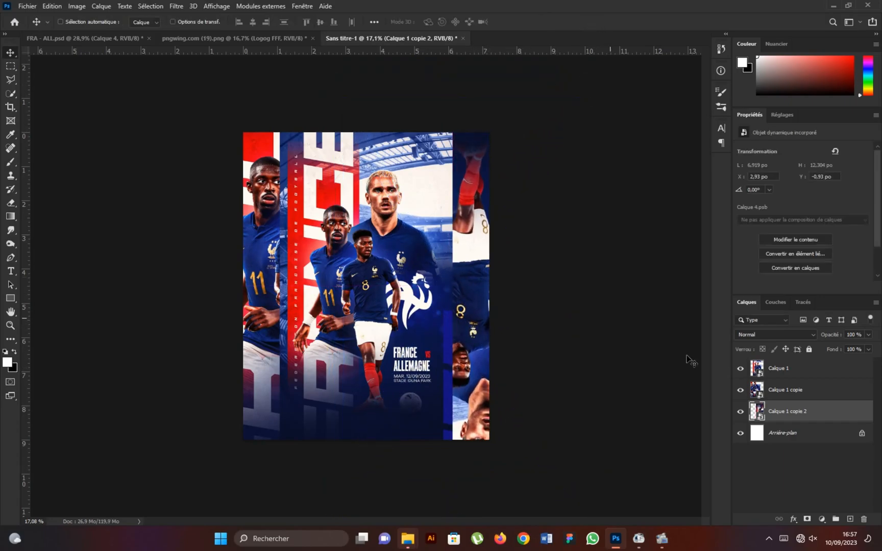
Add a Noir et blanc adjustment layer above Calque 1 copie to desaturate the enlarged background posters.
click(822, 392)
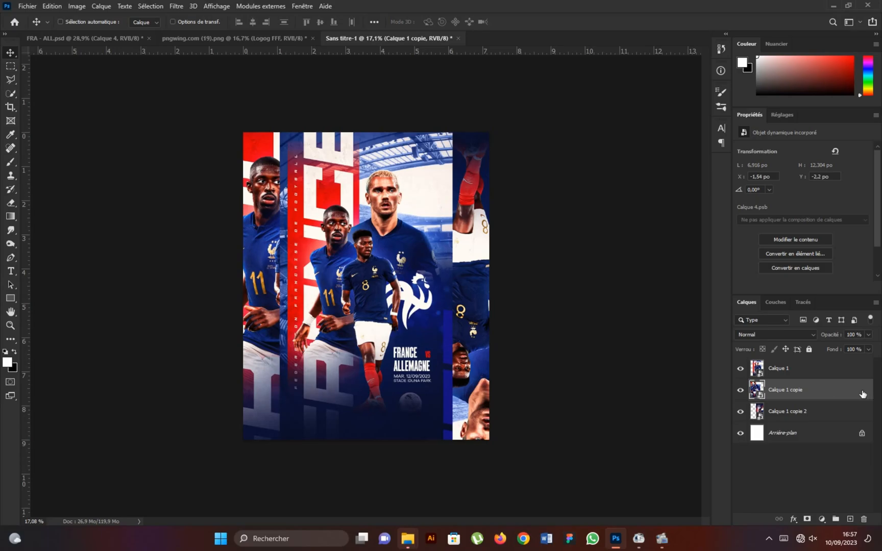
click(821, 519)
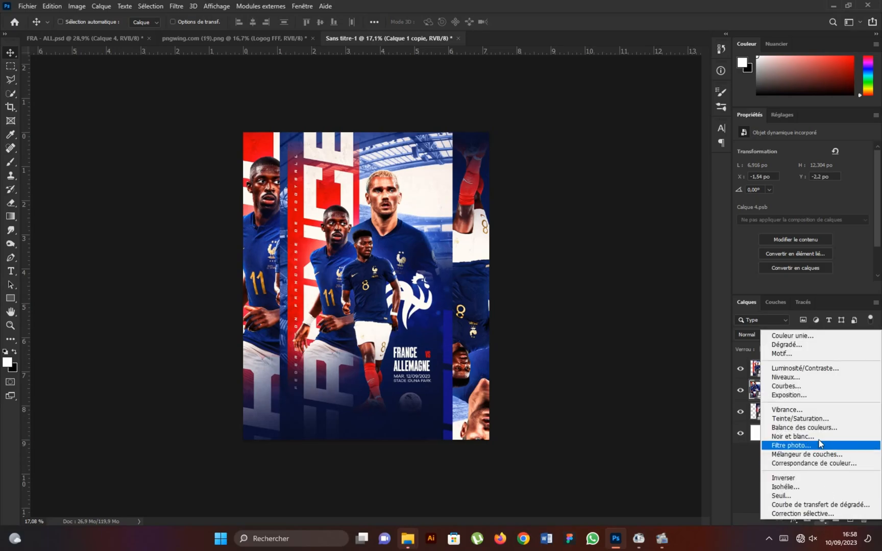
click(813, 437)
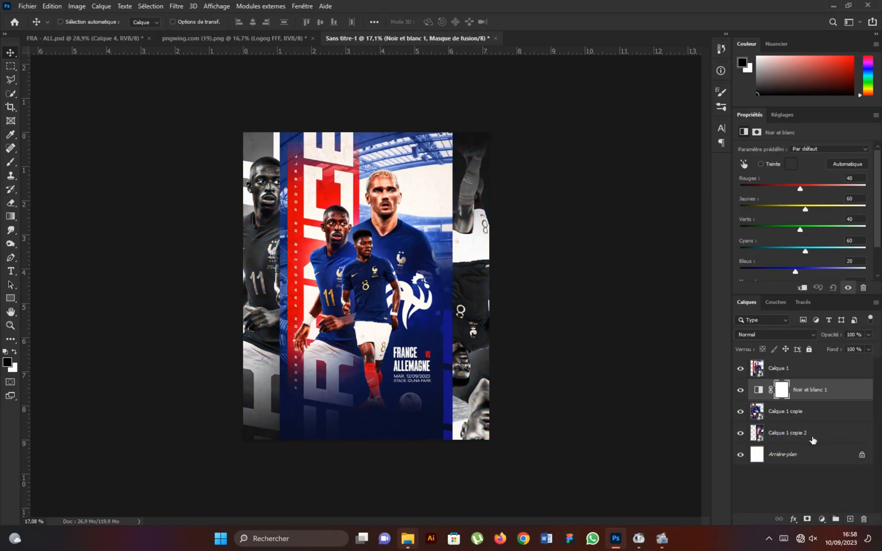
Add an Exposition adjustment layer above Noir et blanc 1 and set its exposure to -5,00 to darken the background posters.
click(821, 519)
click(811, 398)
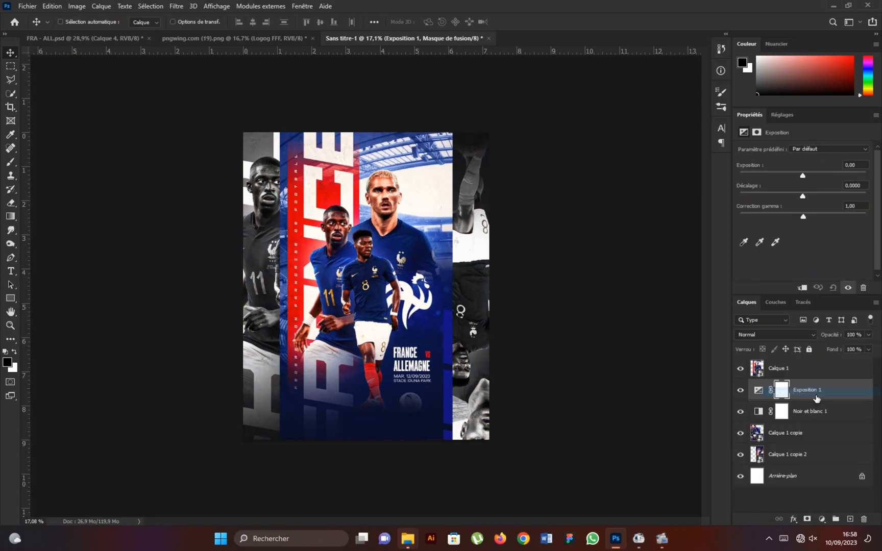
drag(804, 176, 764, 180)
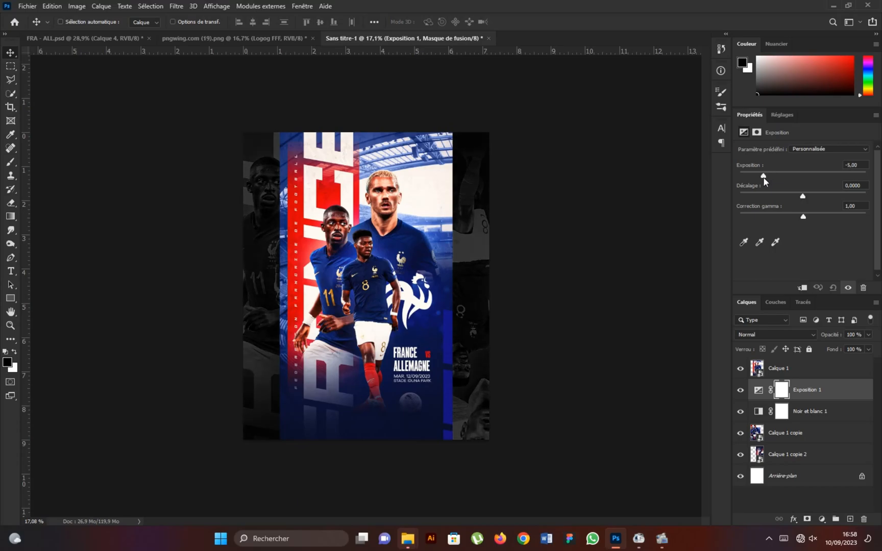